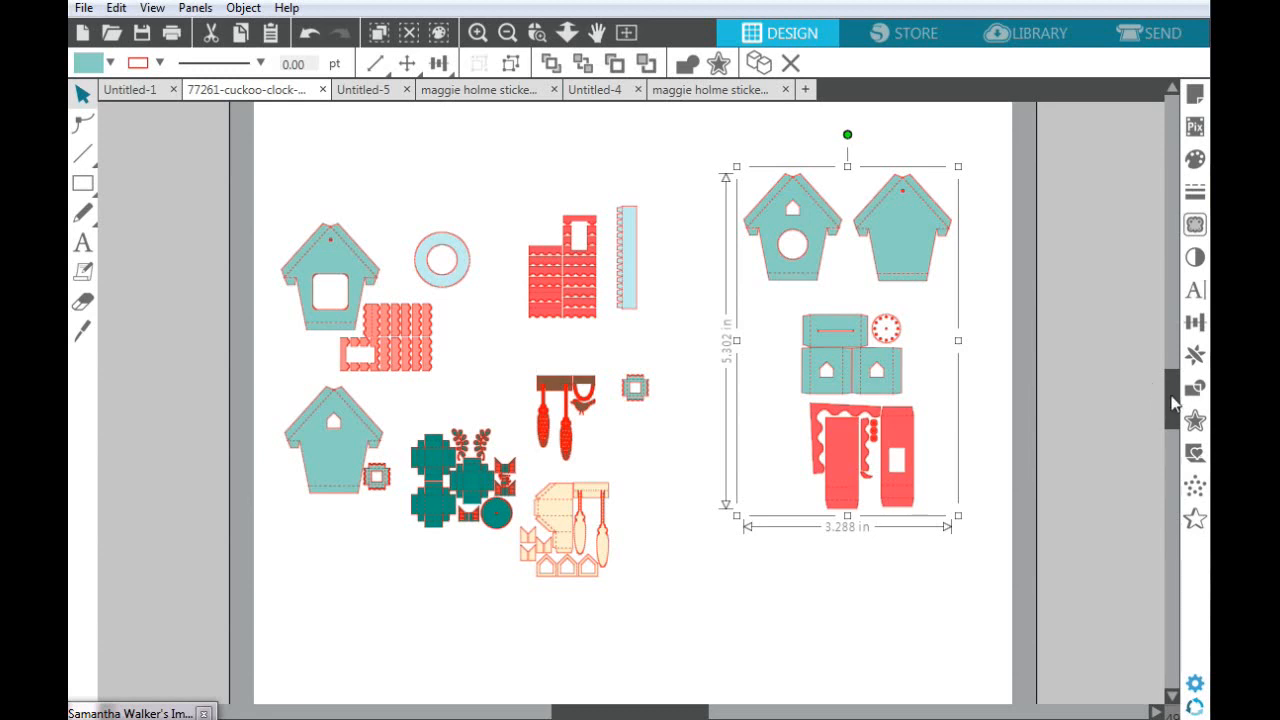
# Shift the separate red shingled roof piece slightly and move the grouped clock pieces on the page's right half a little down and right
pyautogui.moveTo(1175, 403); pyautogui.dragTo(1171, 391)
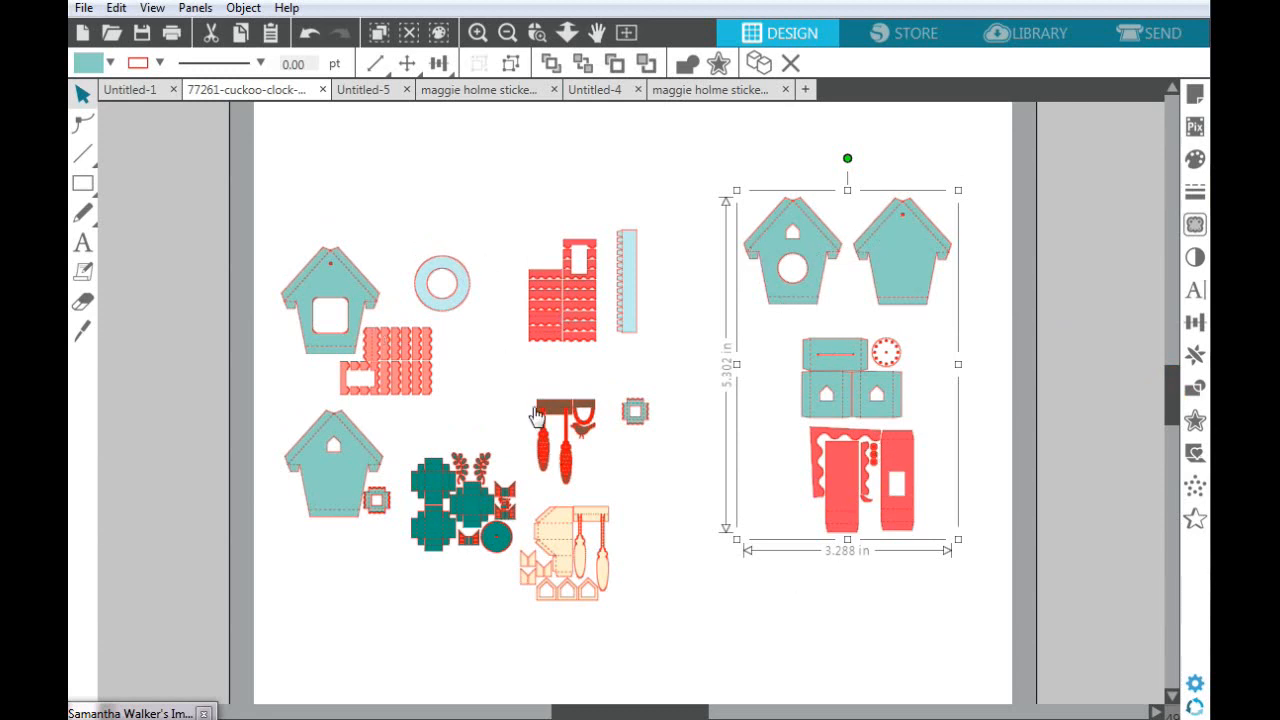
pyautogui.click(558, 358)
pyautogui.moveTo(557, 325); pyautogui.dragTo(564, 320)
pyautogui.click(291, 177)
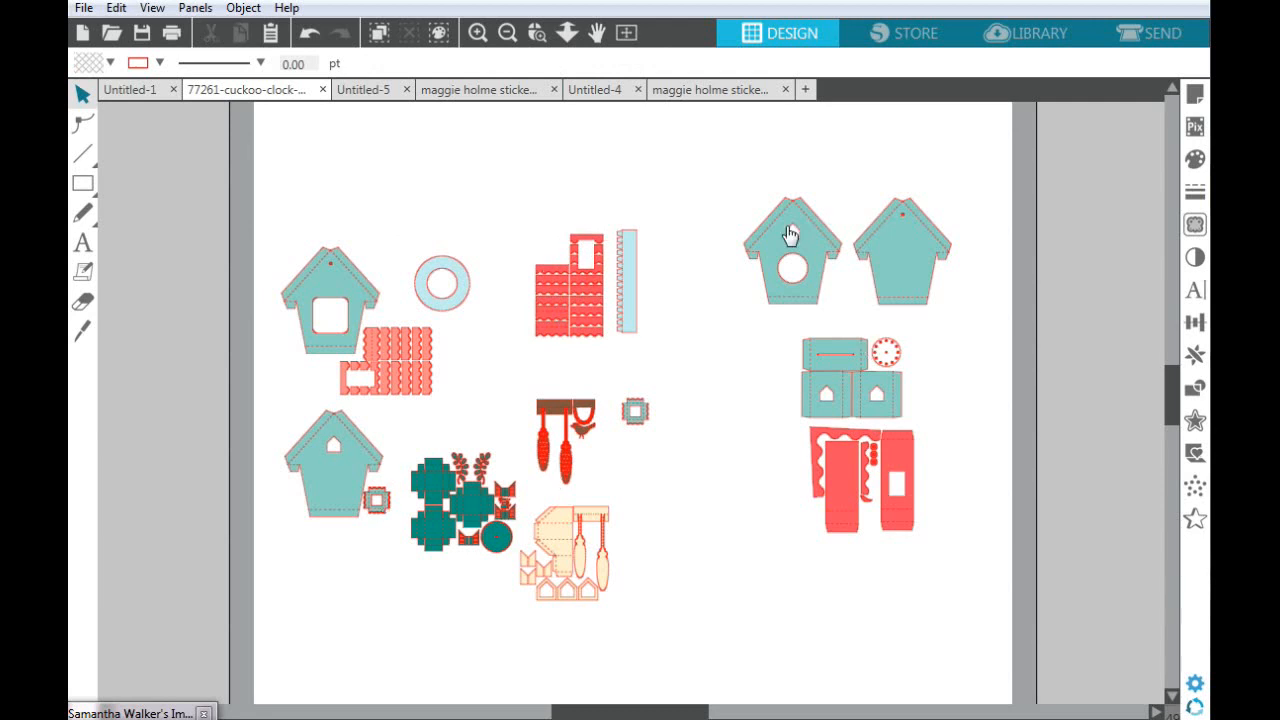
pyautogui.moveTo(822, 285)
pyautogui.mouseDown()
pyautogui.moveTo(788, 250)
pyautogui.moveTo(810, 342)
pyautogui.moveTo(791, 294)
pyautogui.moveTo(834, 286)
pyautogui.moveTo(839, 303)
pyautogui.mouseUp()
pyautogui.click(340, 170)
# Select all the cuckoo clock pieces on the left half of the page and ungroup them
pyautogui.moveTo(237, 131); pyautogui.dragTo(723, 682)
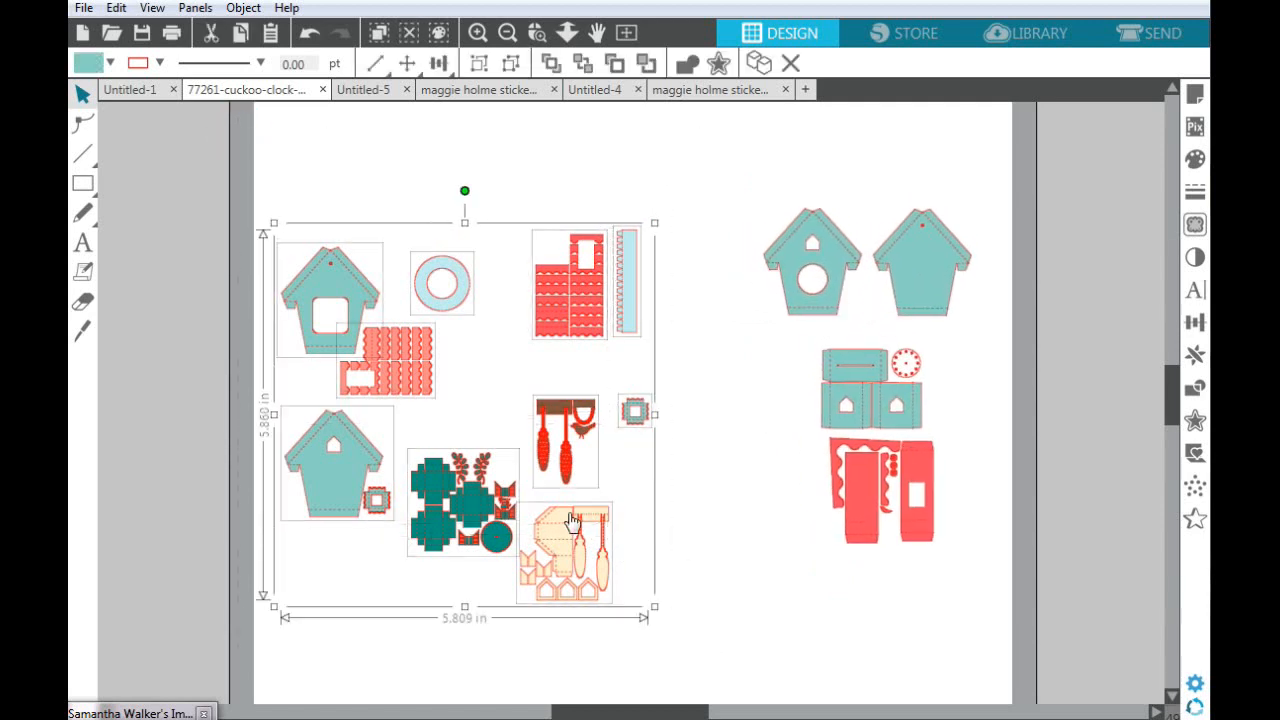
pyautogui.rightClick(575, 520)
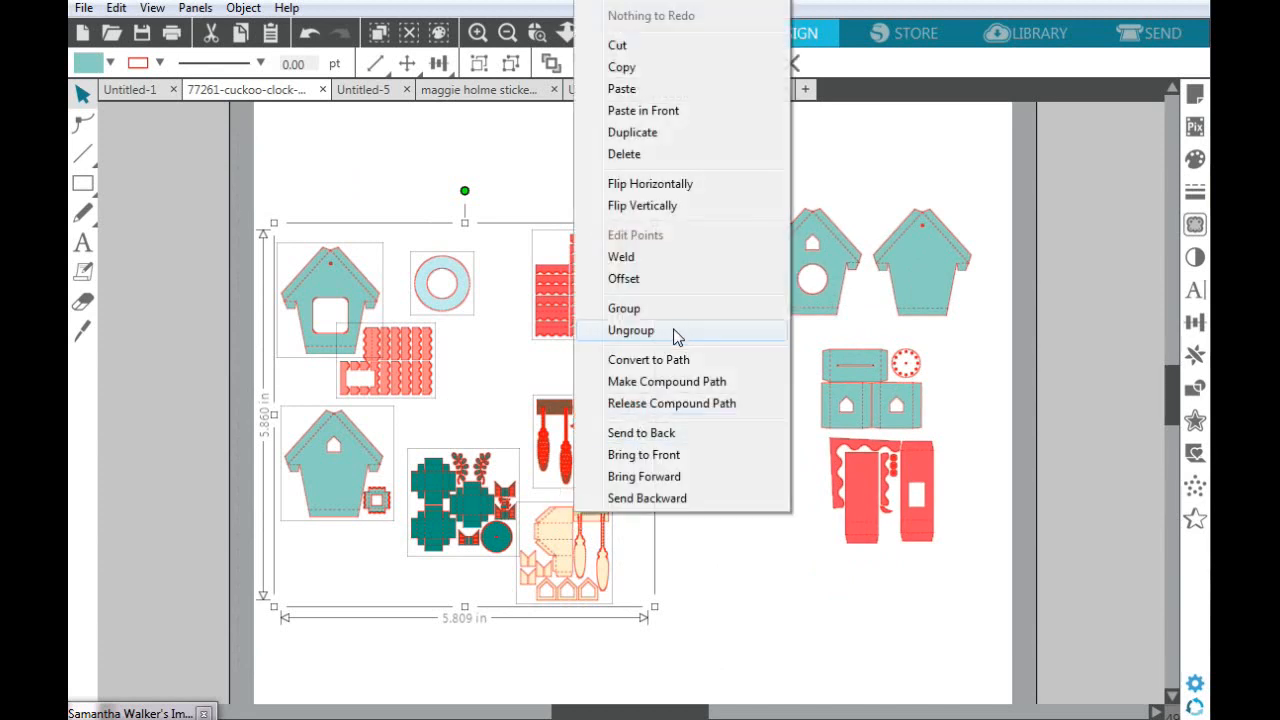
pyautogui.click(676, 337)
pyautogui.click(674, 337)
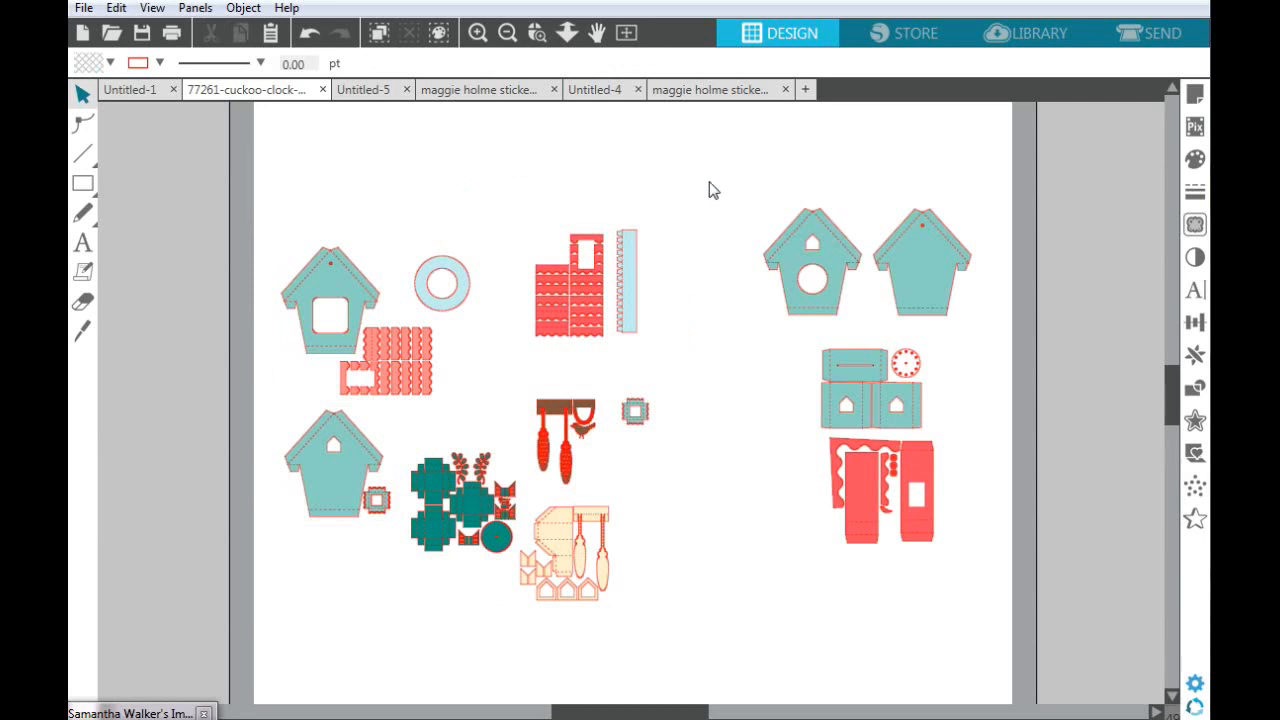
# Ungroup the set of house, box and red pieces on the right half of the page
pyautogui.moveTo(706, 133); pyautogui.dragTo(993, 651)
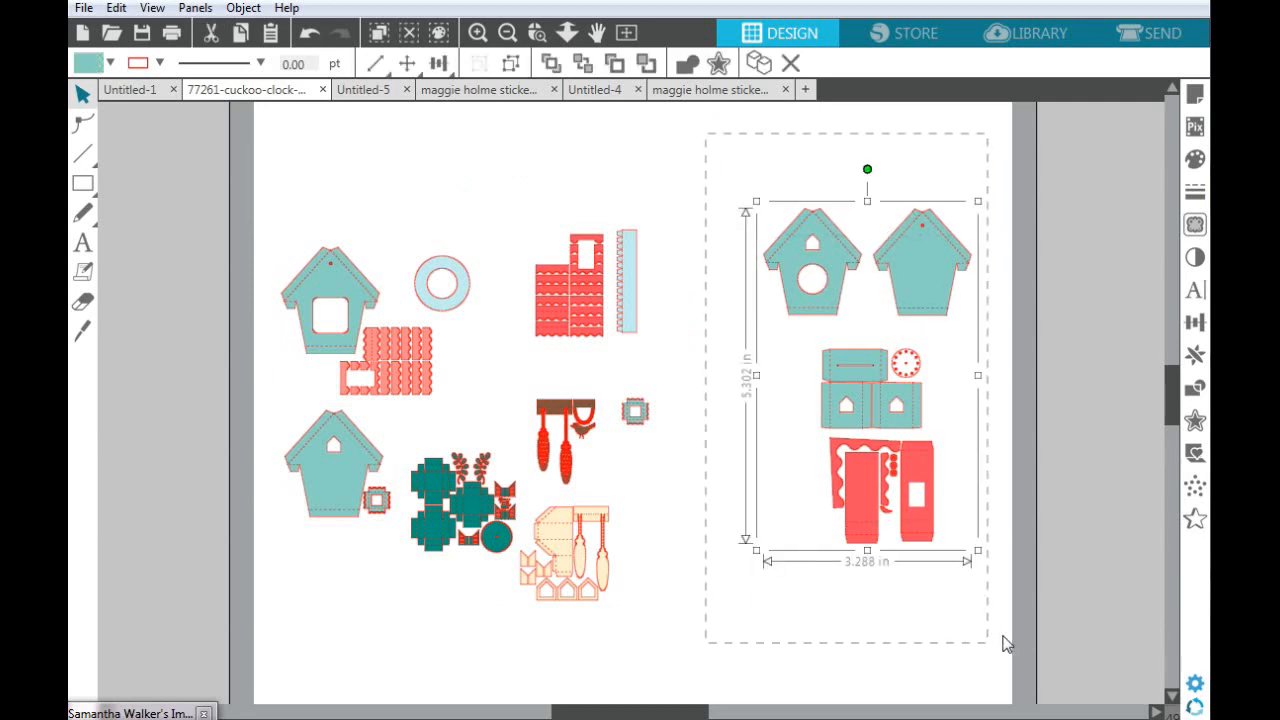
pyautogui.rightClick(938, 314)
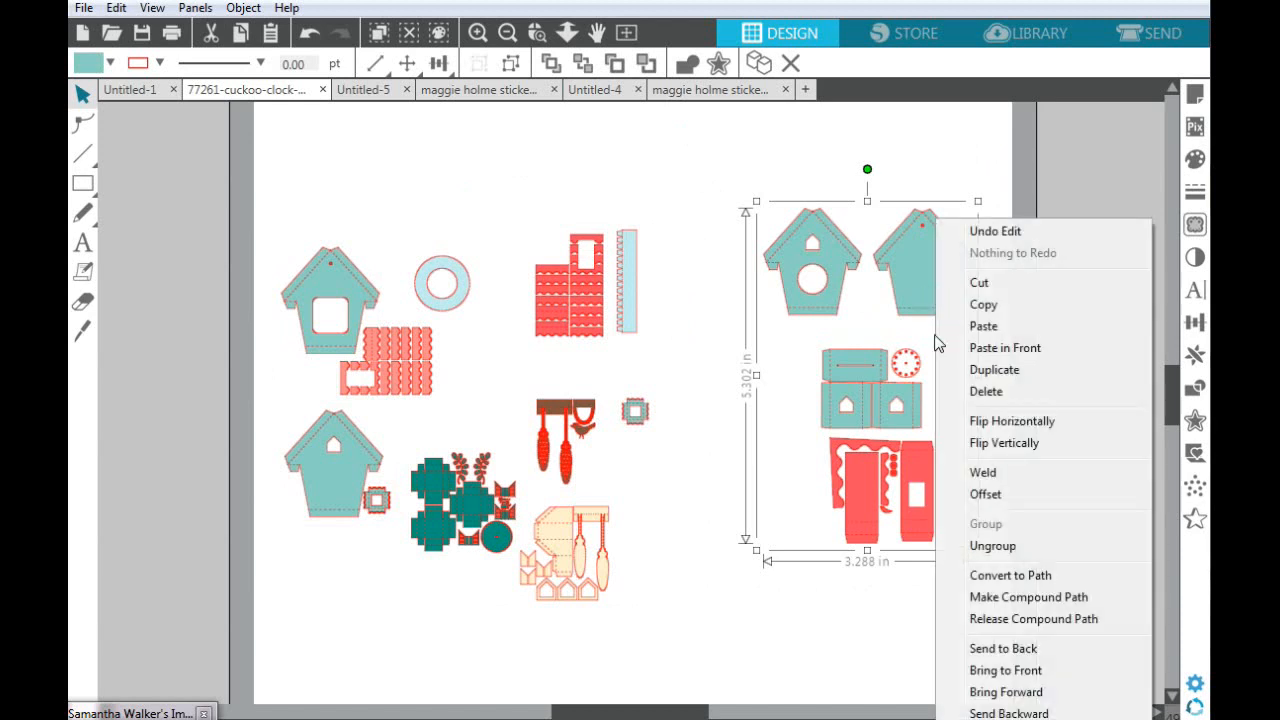
pyautogui.click(968, 545)
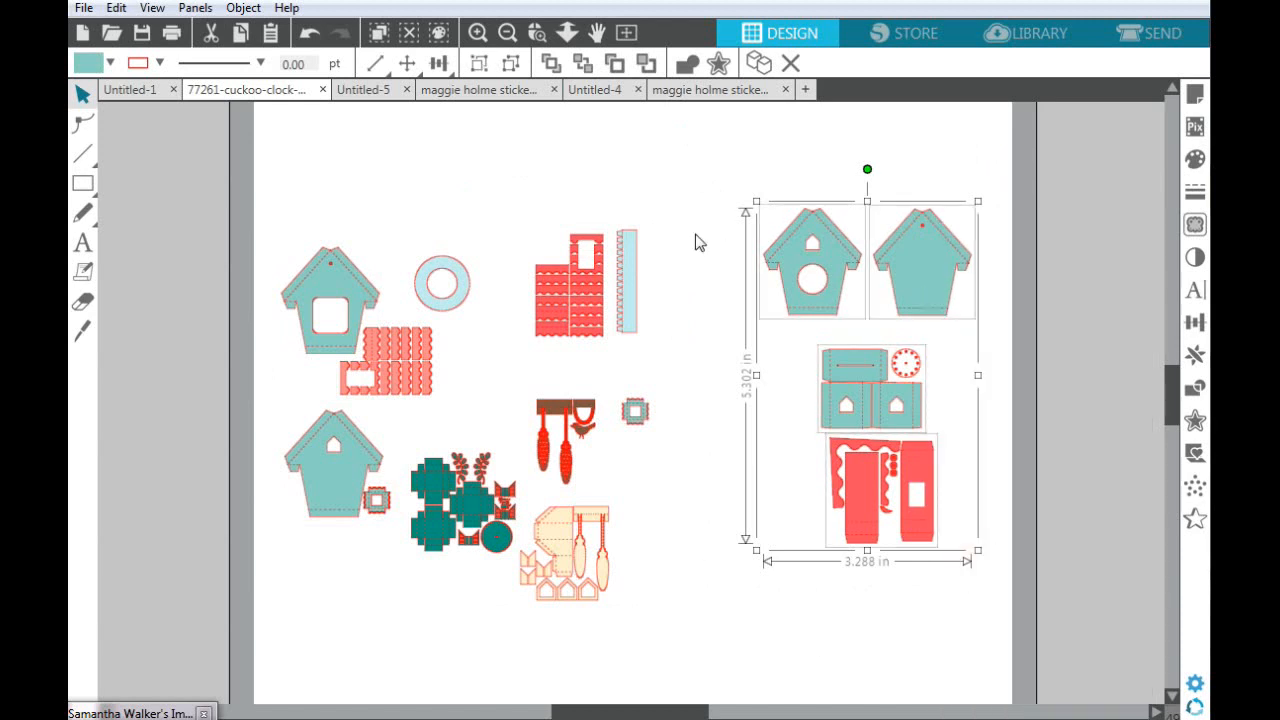
# Move the front and back house pieces independently, and set them side by side again above the box pieces
pyautogui.click(910, 206)
pyautogui.moveTo(788, 267); pyautogui.dragTo(757, 207)
pyautogui.click(862, 266)
pyautogui.moveTo(930, 280); pyautogui.dragTo(634, 286)
pyautogui.hotkey('ctrl', 'z')
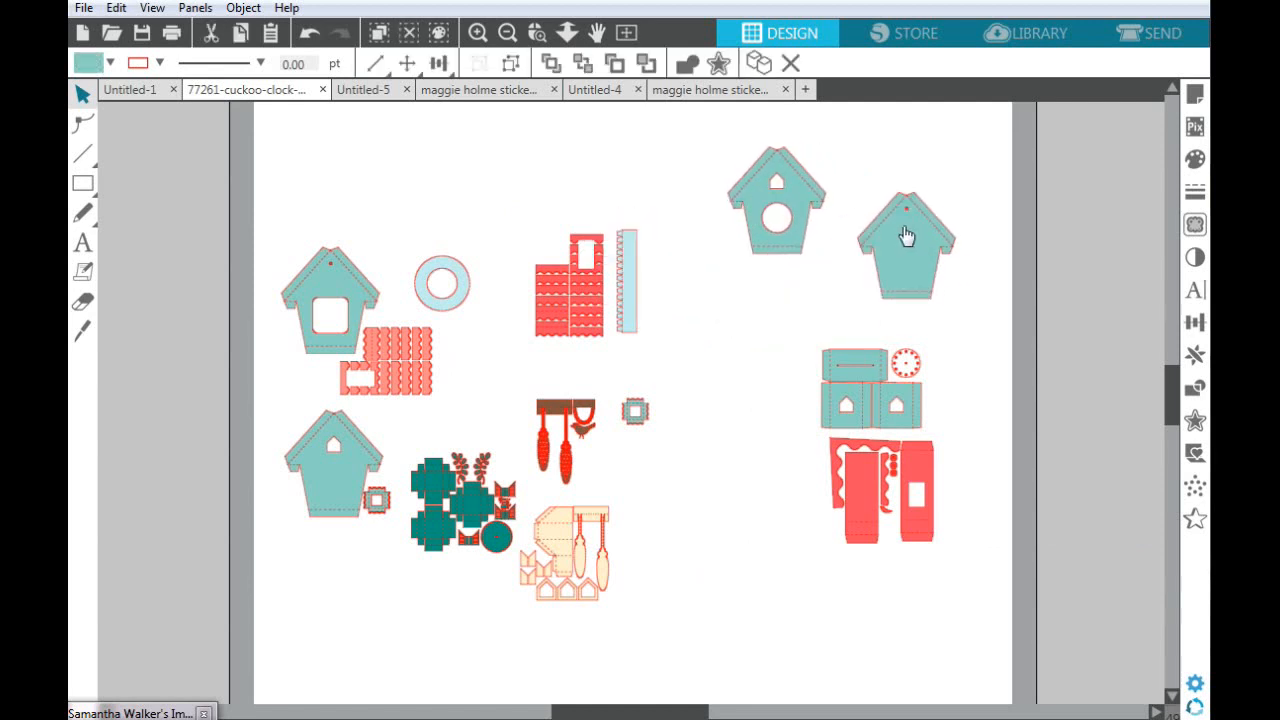
pyautogui.moveTo(798, 205); pyautogui.dragTo(835, 270)
pyautogui.click(668, 154)
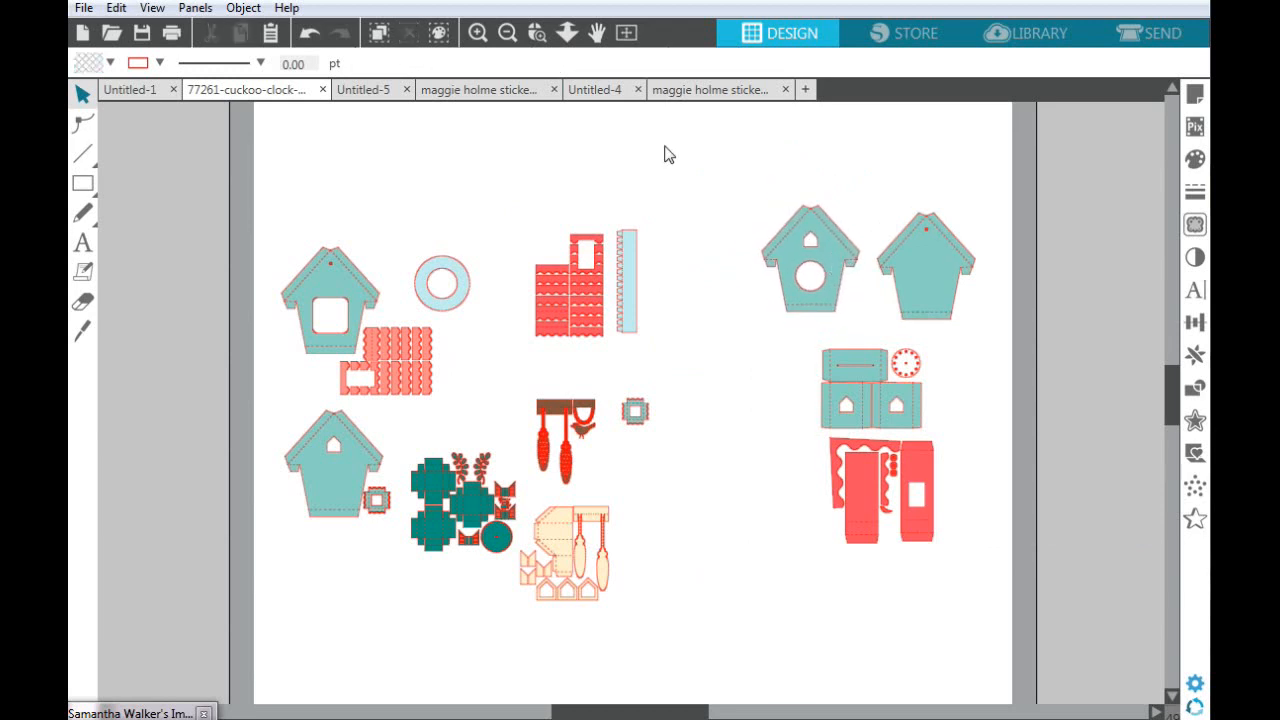
# Group all the pieces on the right half of the page and move the group slightly up and left
pyautogui.moveTo(972, 285); pyautogui.dragTo(1012, 580)
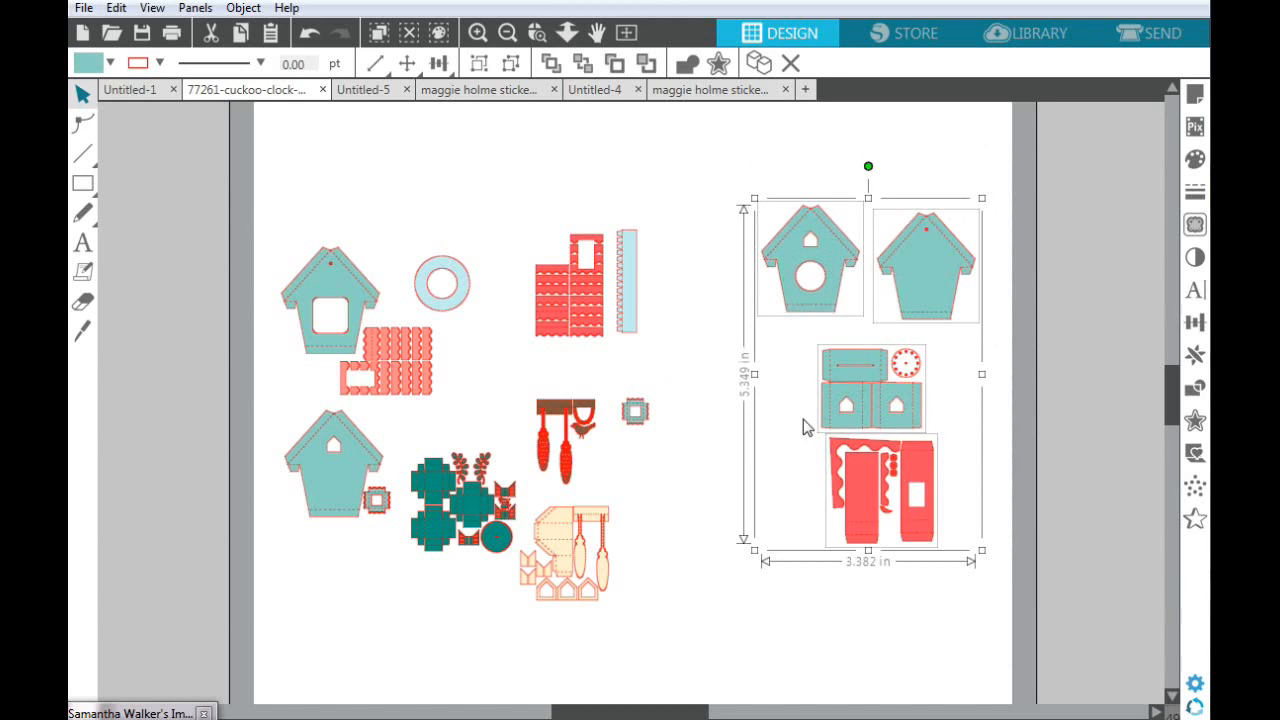
pyautogui.rightClick(913, 272)
pyautogui.click(966, 523)
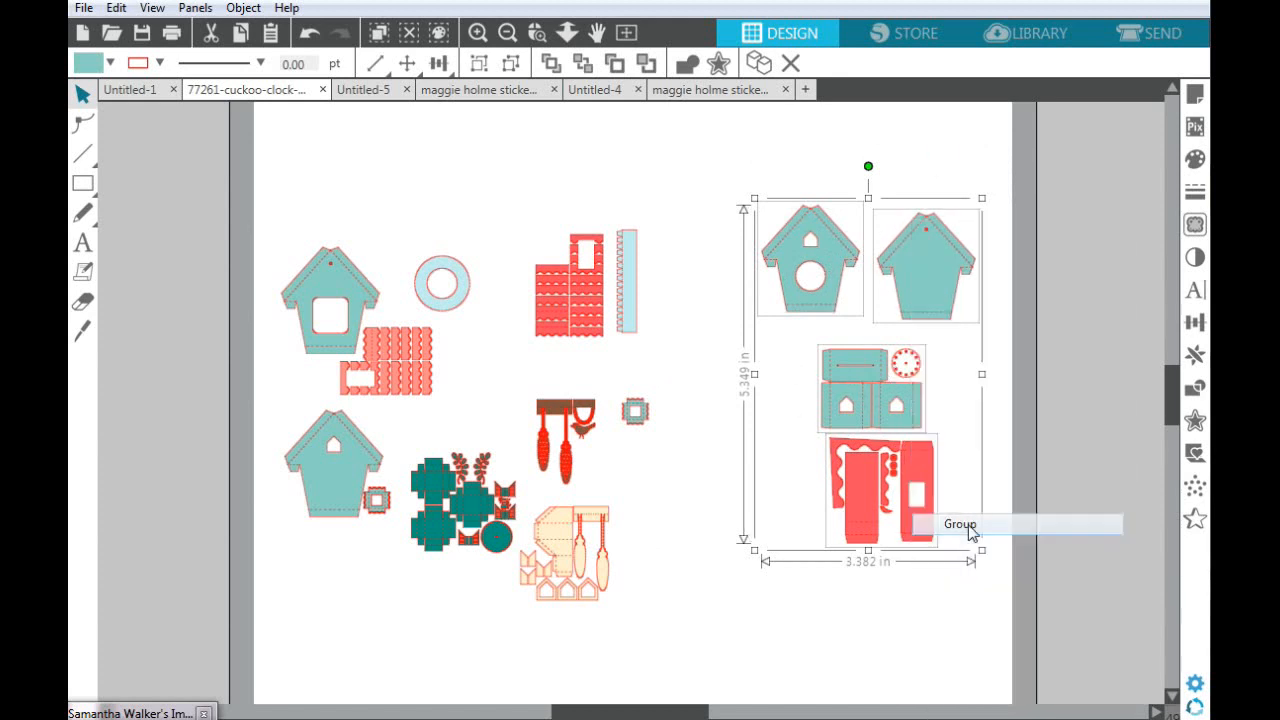
pyautogui.moveTo(922, 308); pyautogui.dragTo(908, 275)
pyautogui.hotkey('ctrl', 'z')
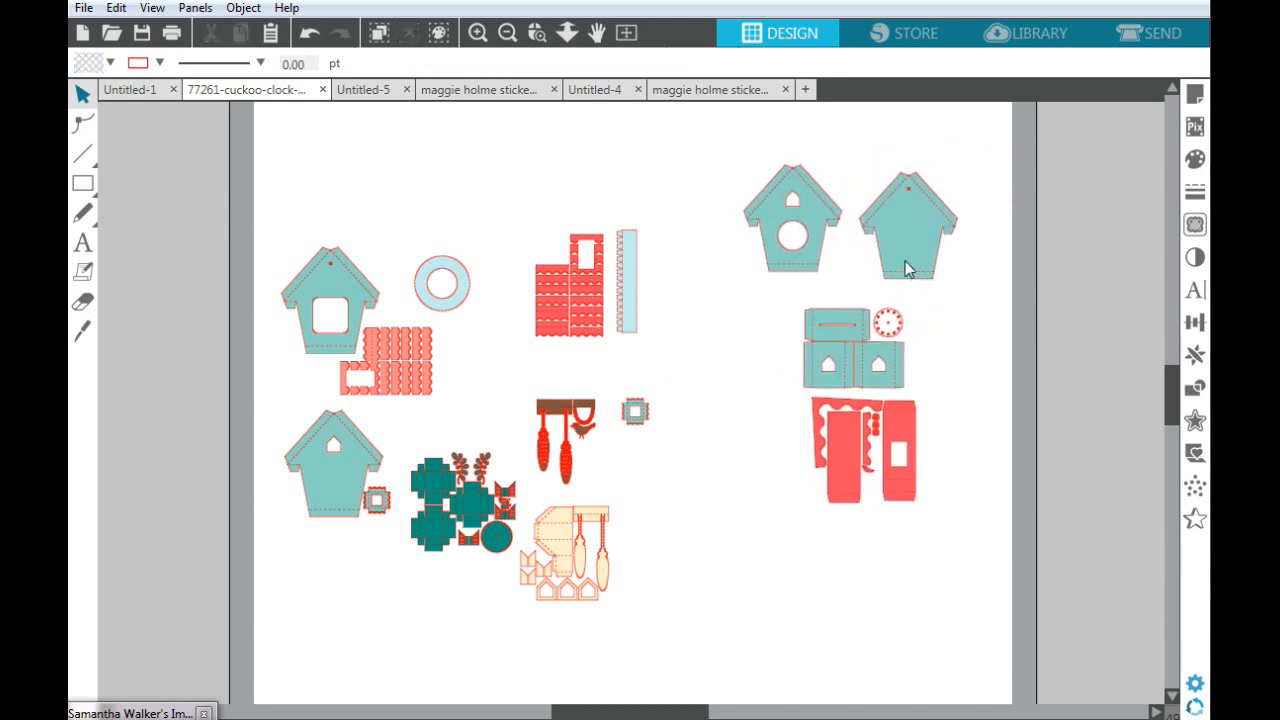
# Copy the grouped pieces, paste them into the Untitled-5 document and place them near the middle of the page
pyautogui.click(908, 272)
pyautogui.rightClick(908, 273)
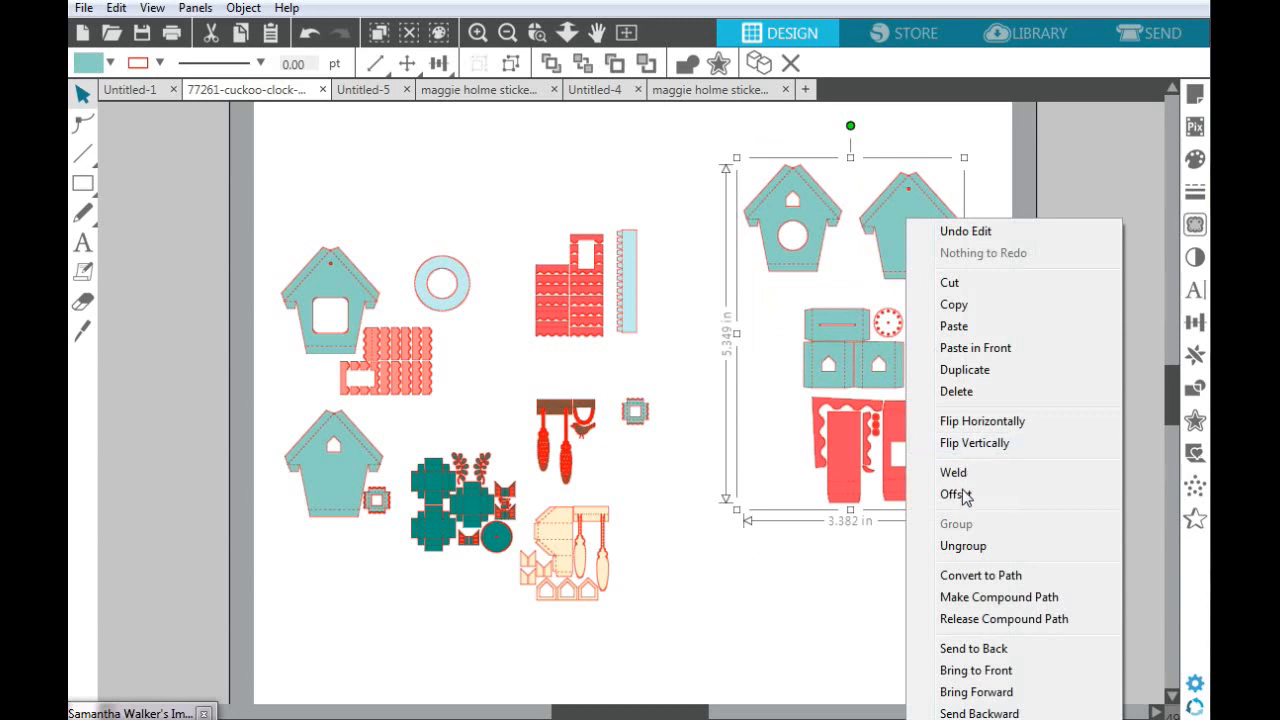
pyautogui.click(964, 308)
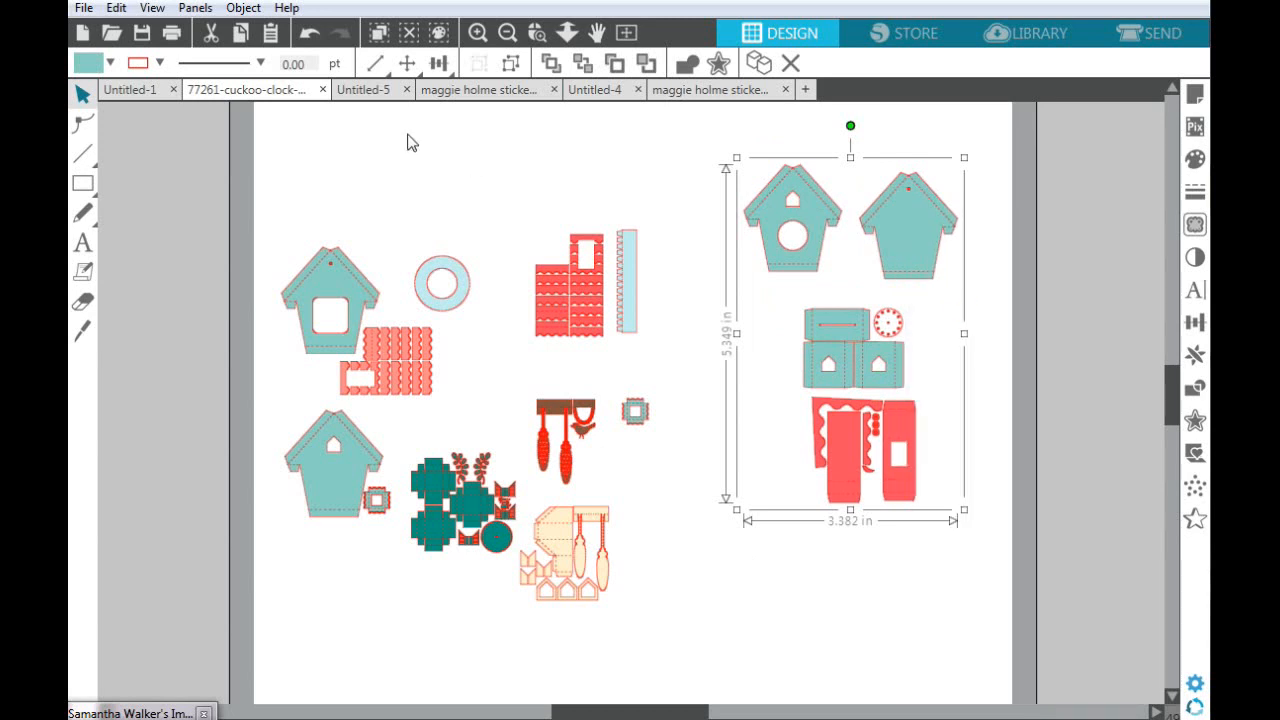
pyautogui.click(365, 90)
pyautogui.rightClick(547, 307)
pyautogui.click(584, 392)
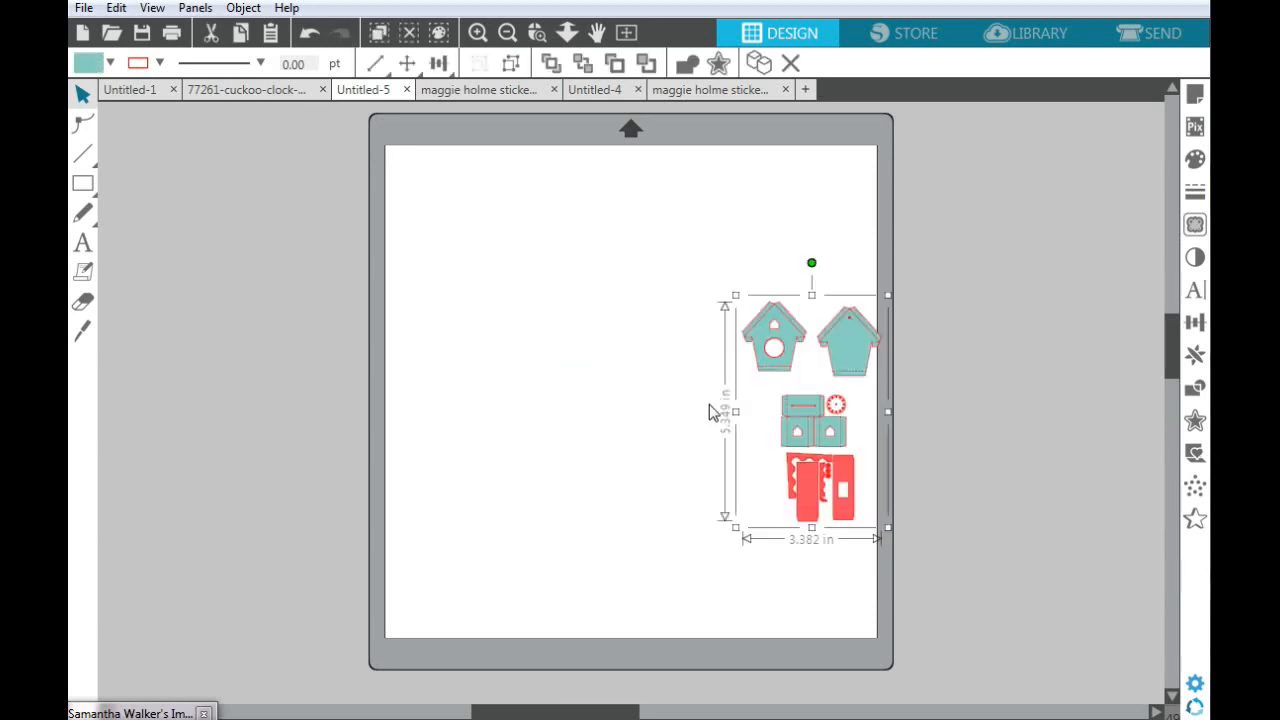
pyautogui.moveTo(781, 346); pyautogui.dragTo(643, 311)
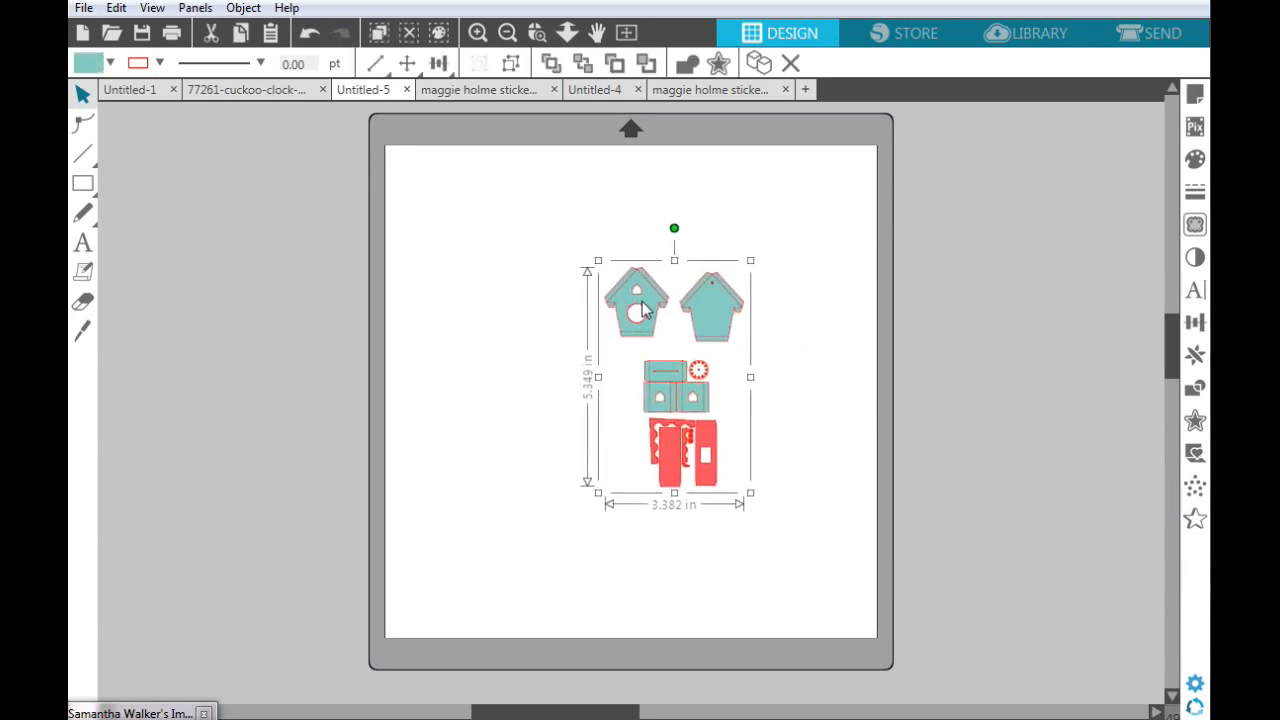
# Ungroup the pasted set of clock pieces in Untitled-5
pyautogui.moveTo(520, 208)
pyautogui.mouseDown()
pyautogui.moveTo(791, 297)
pyautogui.moveTo(822, 354)
pyautogui.mouseUp()
pyautogui.moveTo(829, 487); pyautogui.dragTo(834, 600)
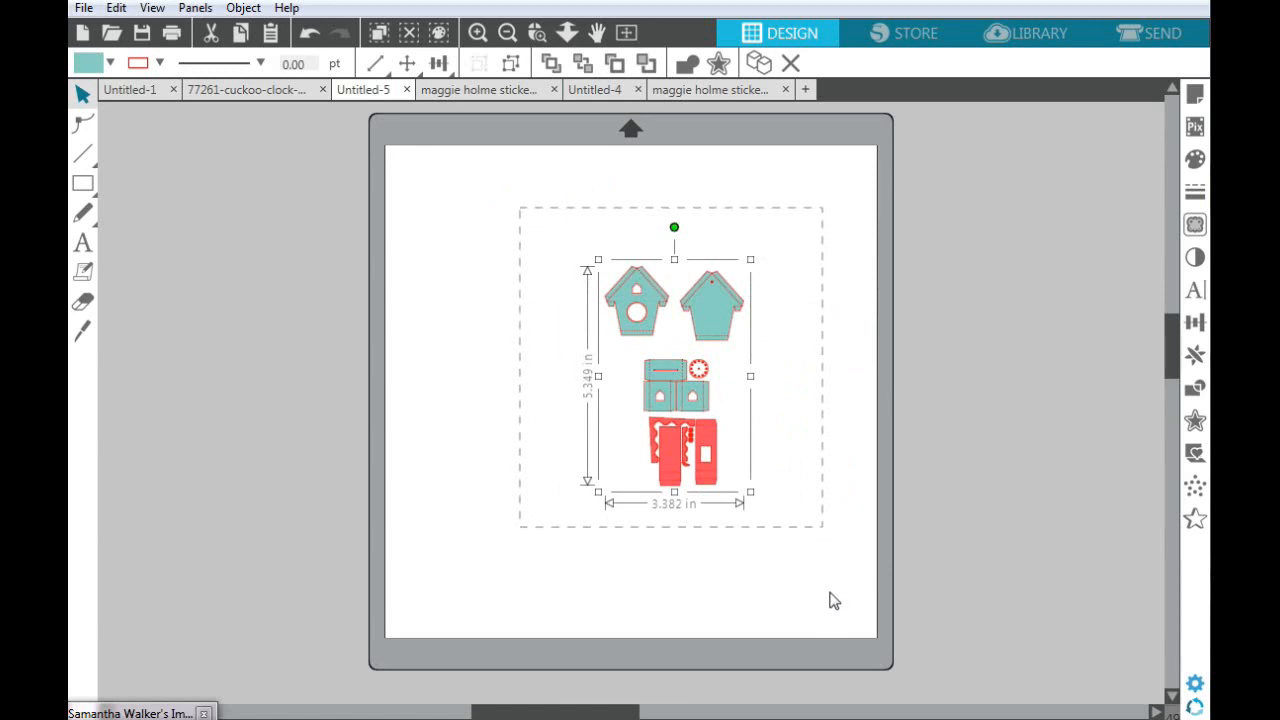
pyautogui.rightClick(720, 481)
pyautogui.click(783, 543)
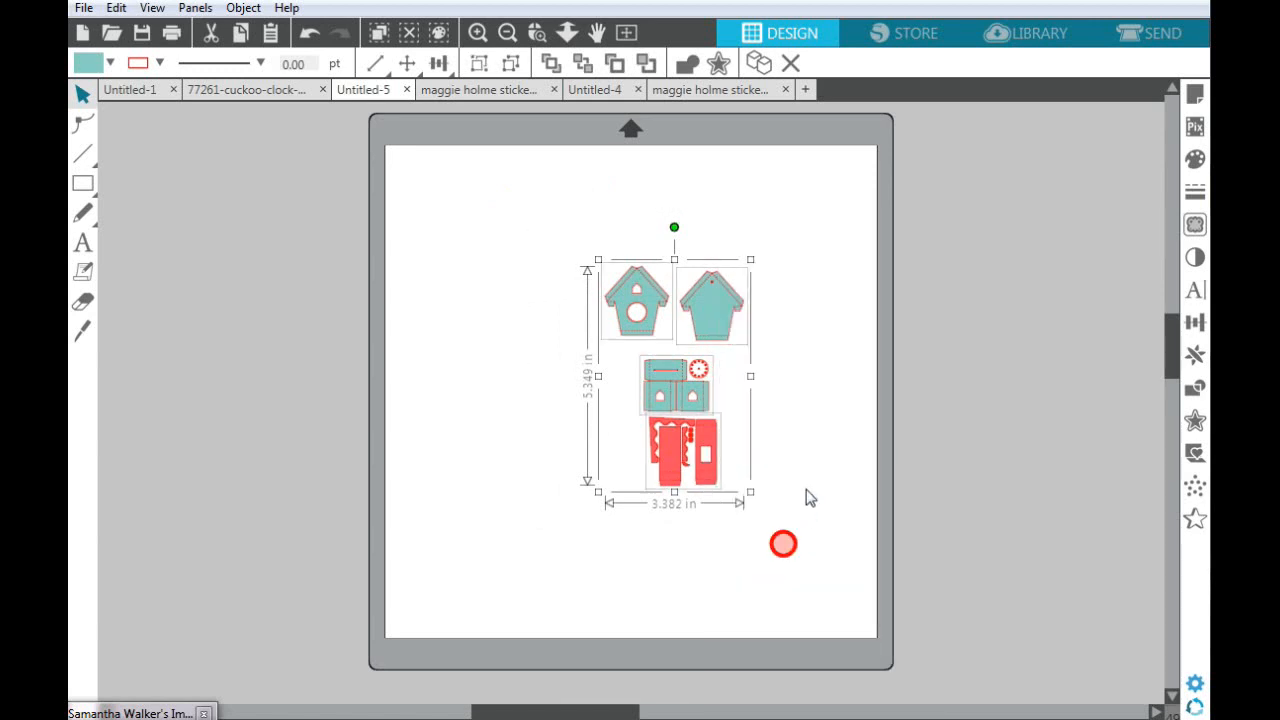
pyautogui.click(810, 498)
# Move the front and back house pieces side by side to the upper edge of the page
pyautogui.moveTo(710, 314); pyautogui.dragTo(704, 202)
pyautogui.moveTo(637, 330); pyautogui.dragTo(628, 224)
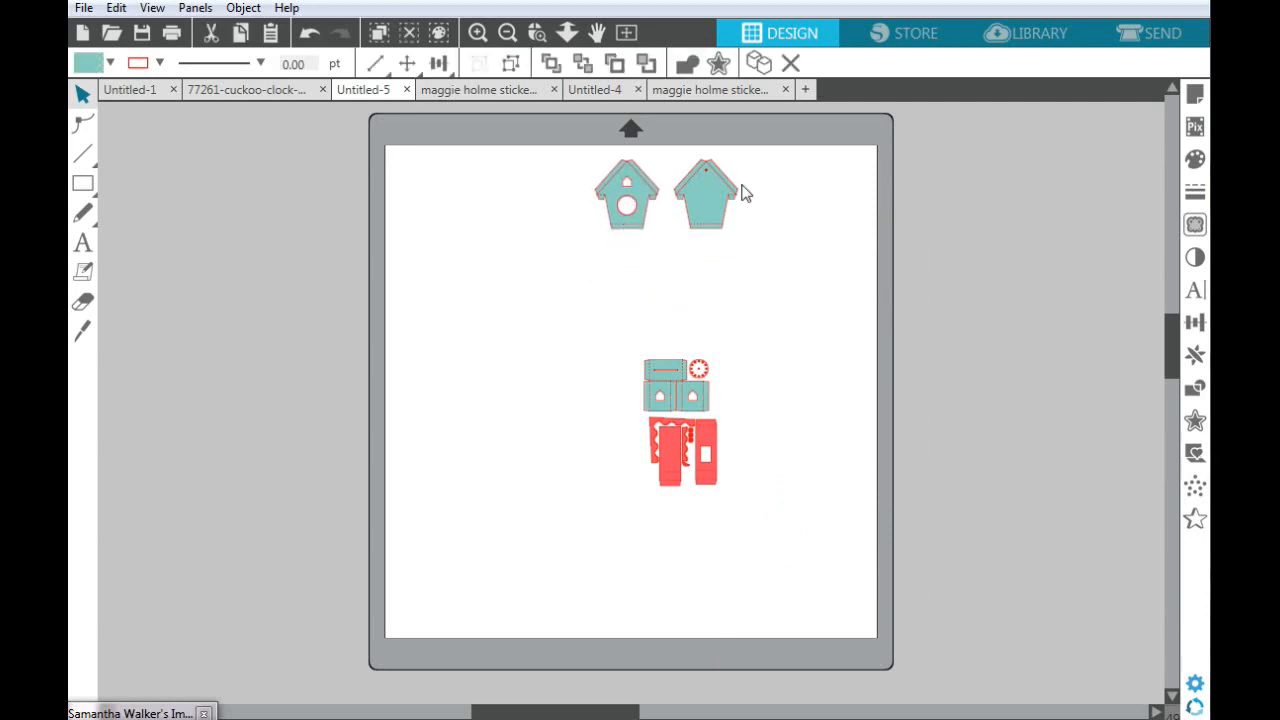
pyautogui.press('Escape')
# Move the red pieces to the page's upper left area and keep the teal box pieces with the clock dial near the centre
pyautogui.moveTo(700, 412); pyautogui.dragTo(758, 344)
pyautogui.press('Escape')
pyautogui.moveTo(683, 452); pyautogui.dragTo(487, 286)
pyautogui.press('Escape')
pyautogui.moveTo(708, 329); pyautogui.dragTo(670, 420)
pyautogui.press('Escape')
# Ungroup the teal box pieces and clock dial
pyautogui.moveTo(577, 323); pyautogui.dragTo(800, 543)
pyautogui.rightClick(710, 421)
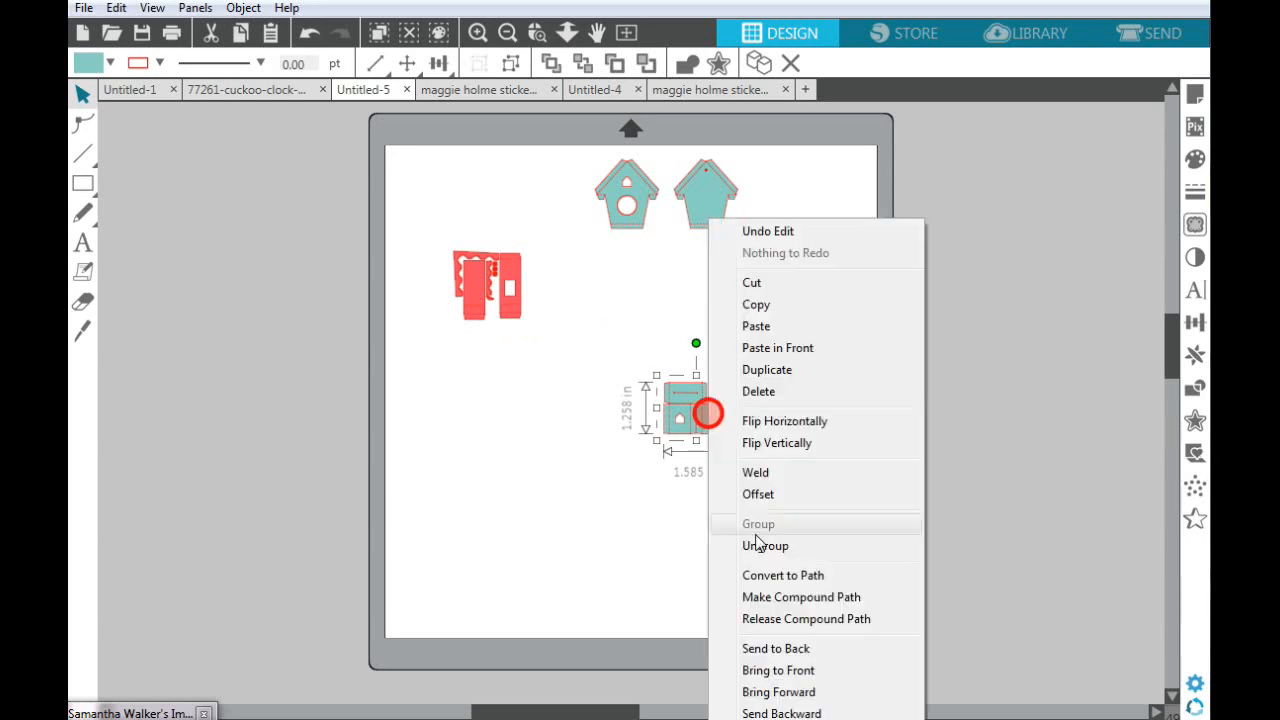
pyautogui.click(760, 546)
pyautogui.press('Escape')
# Move the clock dial away from the teal box pieces and delete it
pyautogui.moveTo(718, 391); pyautogui.dragTo(743, 364)
pyautogui.click(743, 366)
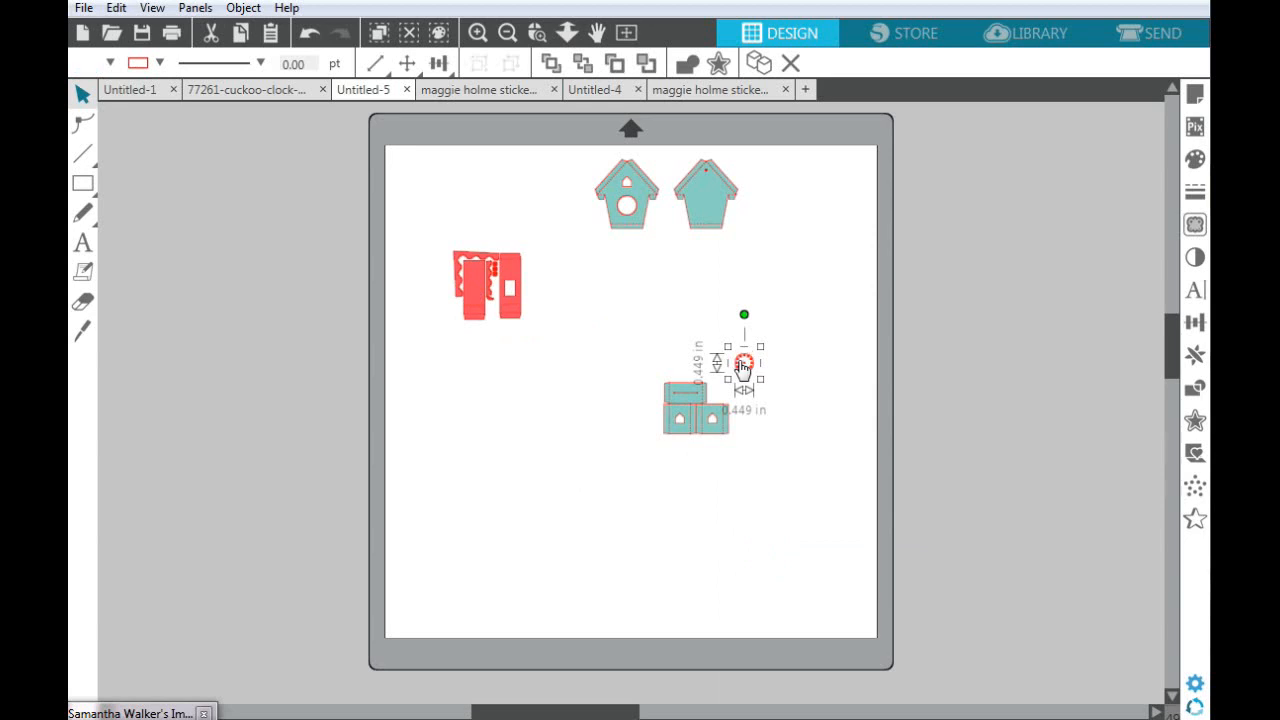
pyautogui.press('Delete')
# Reposition the three teal box pieces and ungroup them
pyautogui.moveTo(668, 386); pyautogui.dragTo(648, 432)
pyautogui.moveTo(581, 340); pyautogui.dragTo(740, 487)
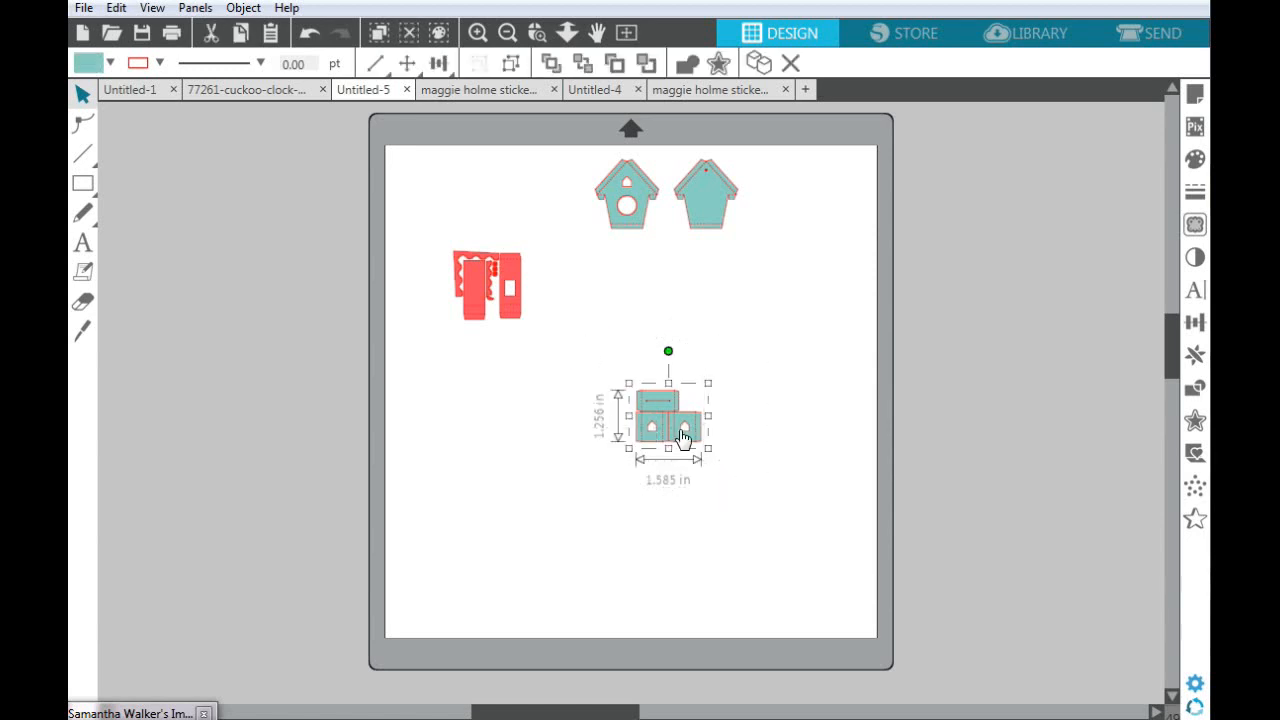
pyautogui.rightClick(681, 437)
pyautogui.click(740, 544)
# Spread the slotted panel and the two panels with house-shaped openings apart near the page centre
pyautogui.moveTo(697, 440); pyautogui.dragTo(675, 360)
pyautogui.click(713, 370)
pyautogui.moveTo(670, 456); pyautogui.dragTo(624, 413)
pyautogui.moveTo(711, 449); pyautogui.dragTo(690, 419)
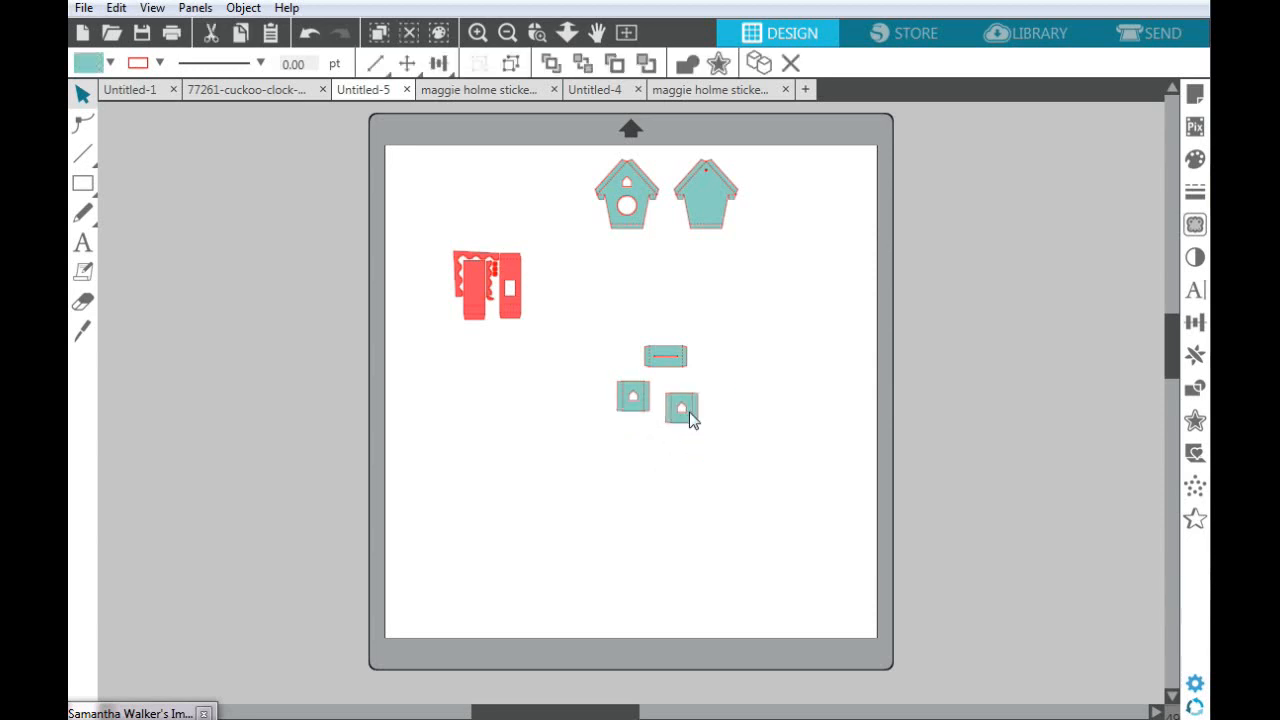
pyautogui.click(471, 139)
# Examine the corners of the house-shaped opening in the left teal panel
pyautogui.click(477, 33)
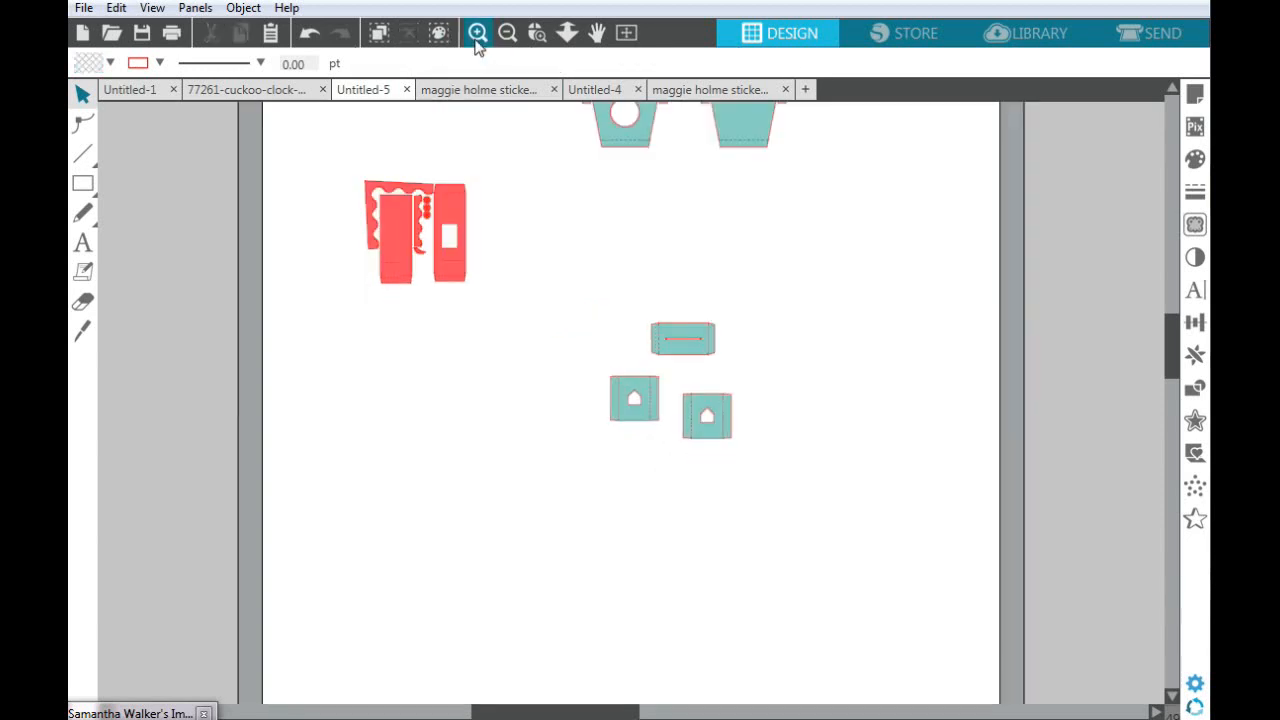
pyautogui.click(477, 33)
pyautogui.click(477, 33)
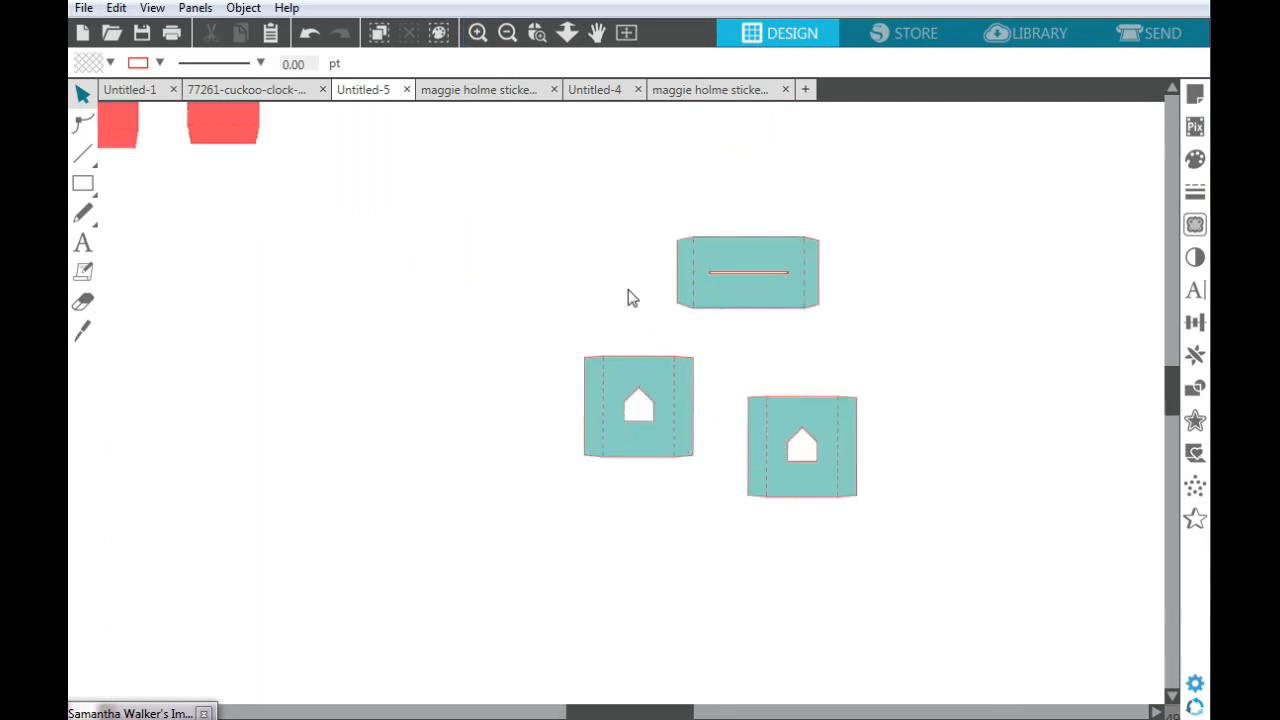
pyautogui.click(478, 33)
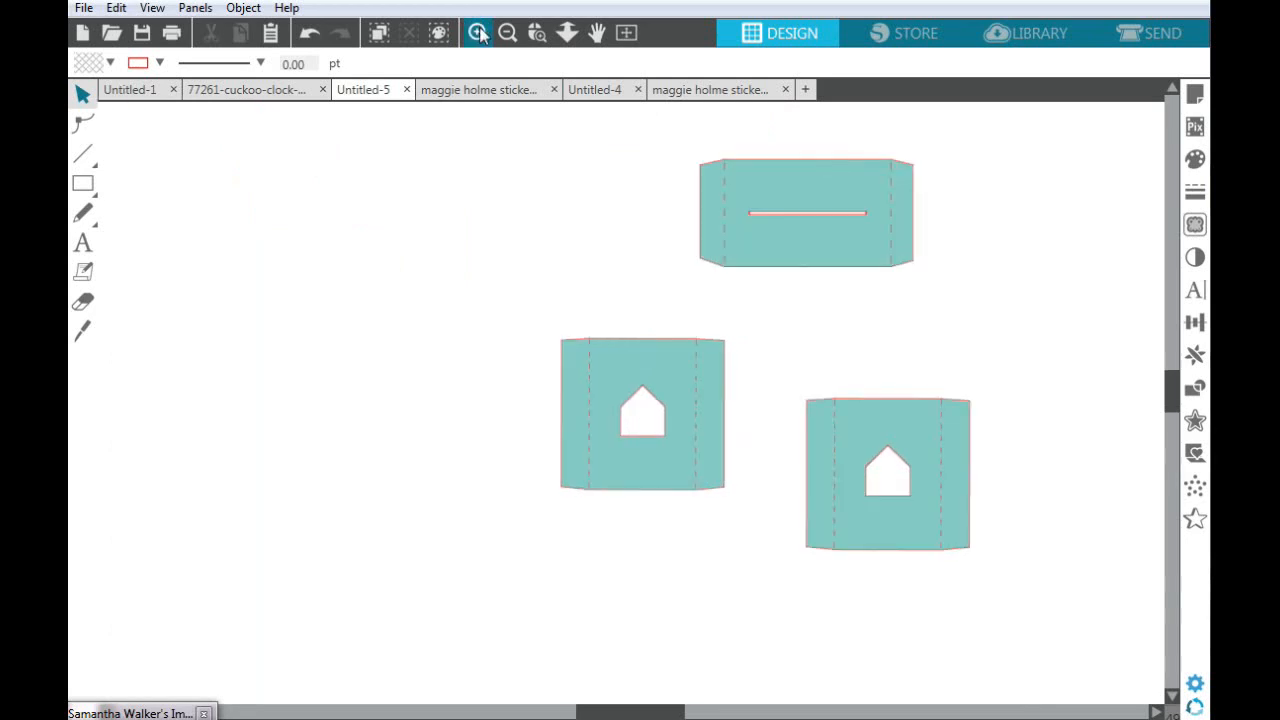
pyautogui.click(478, 33)
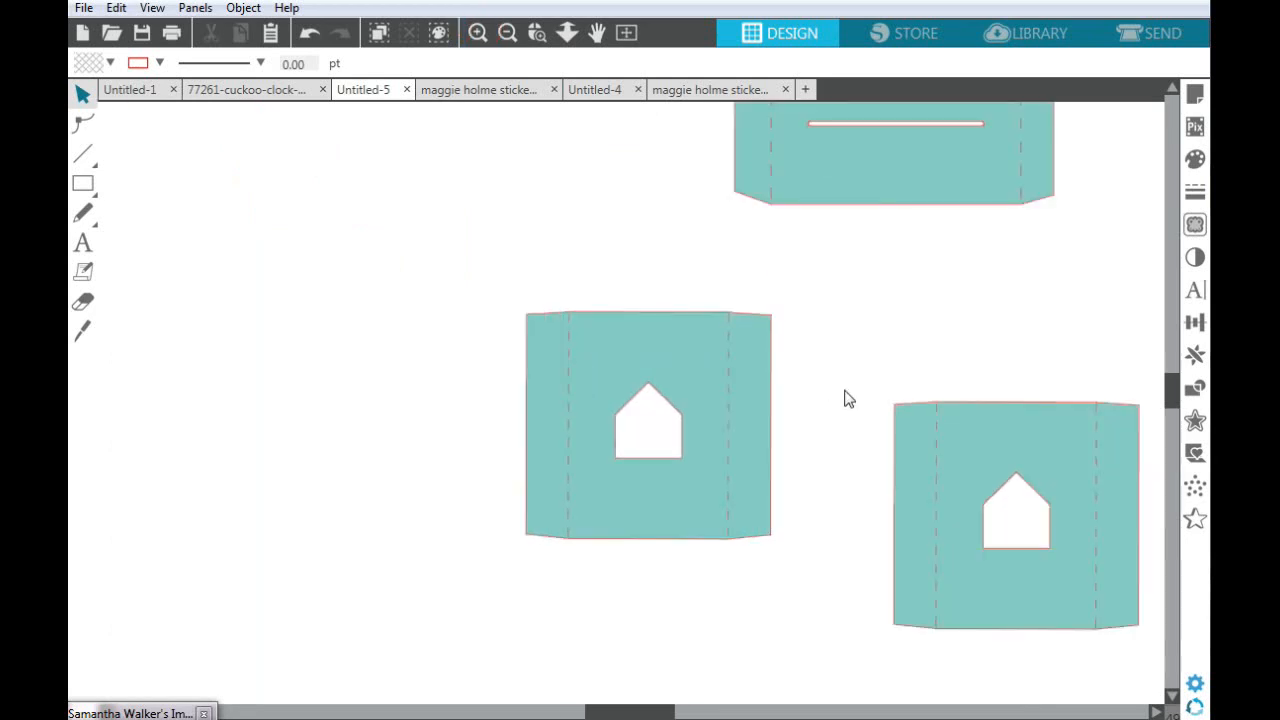
pyautogui.click(648, 392)
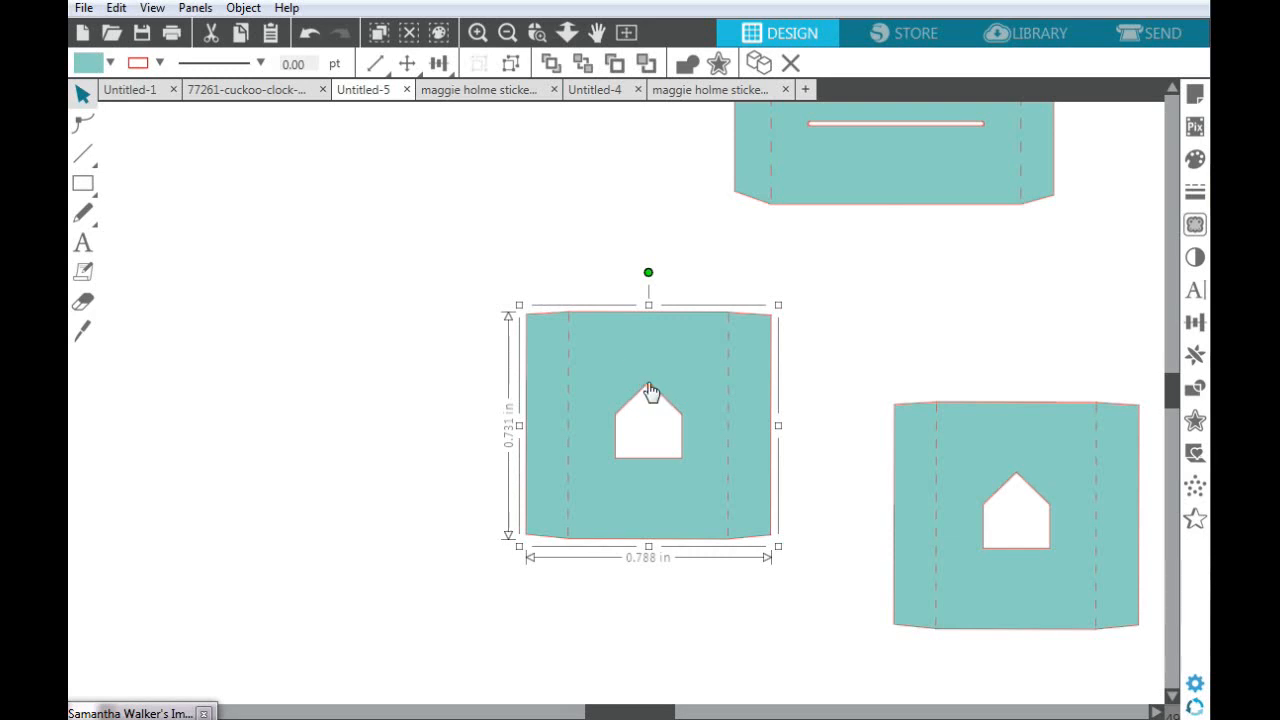
pyautogui.click(648, 390)
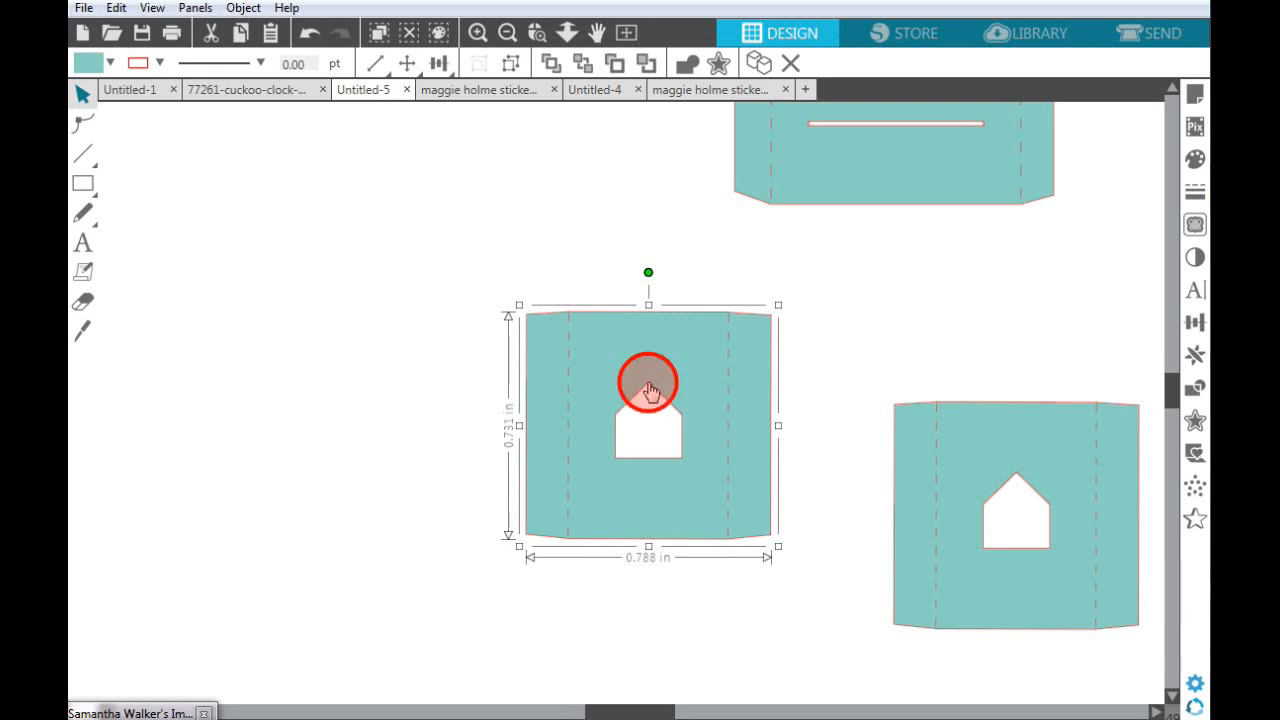
pyautogui.click(615, 413)
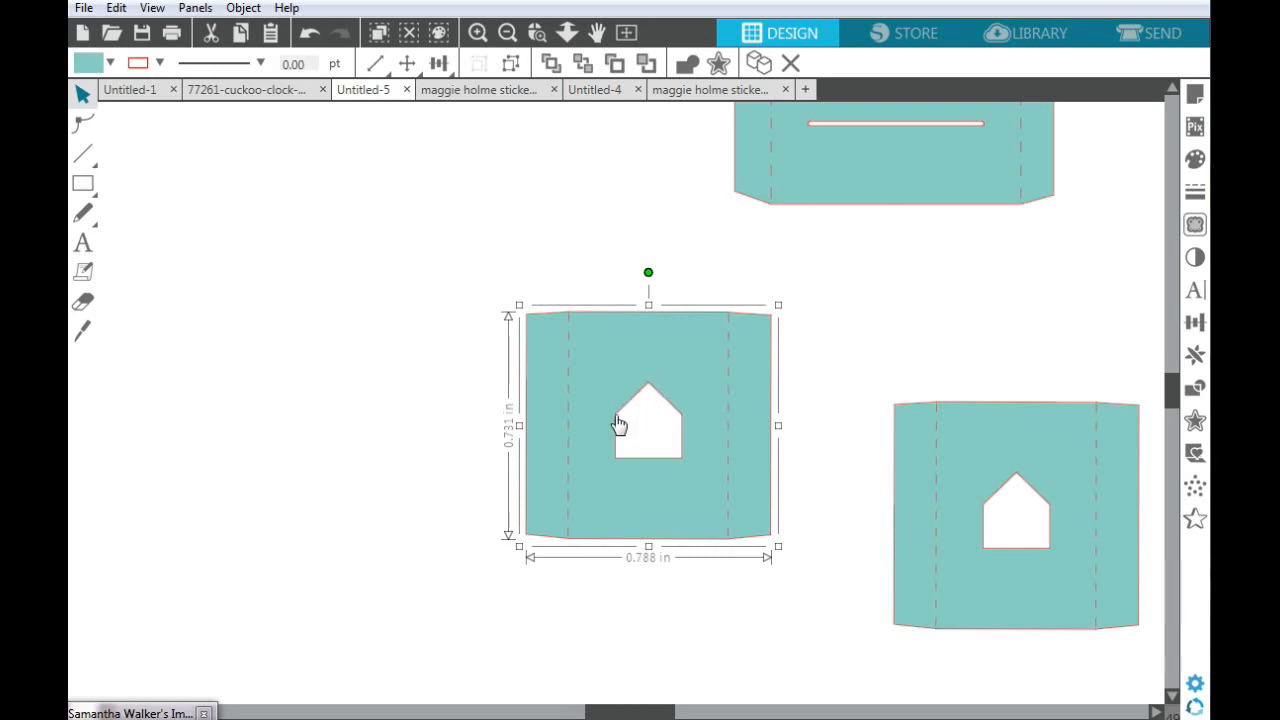
pyautogui.click(615, 413)
pyautogui.click(615, 413)
pyautogui.click(615, 413)
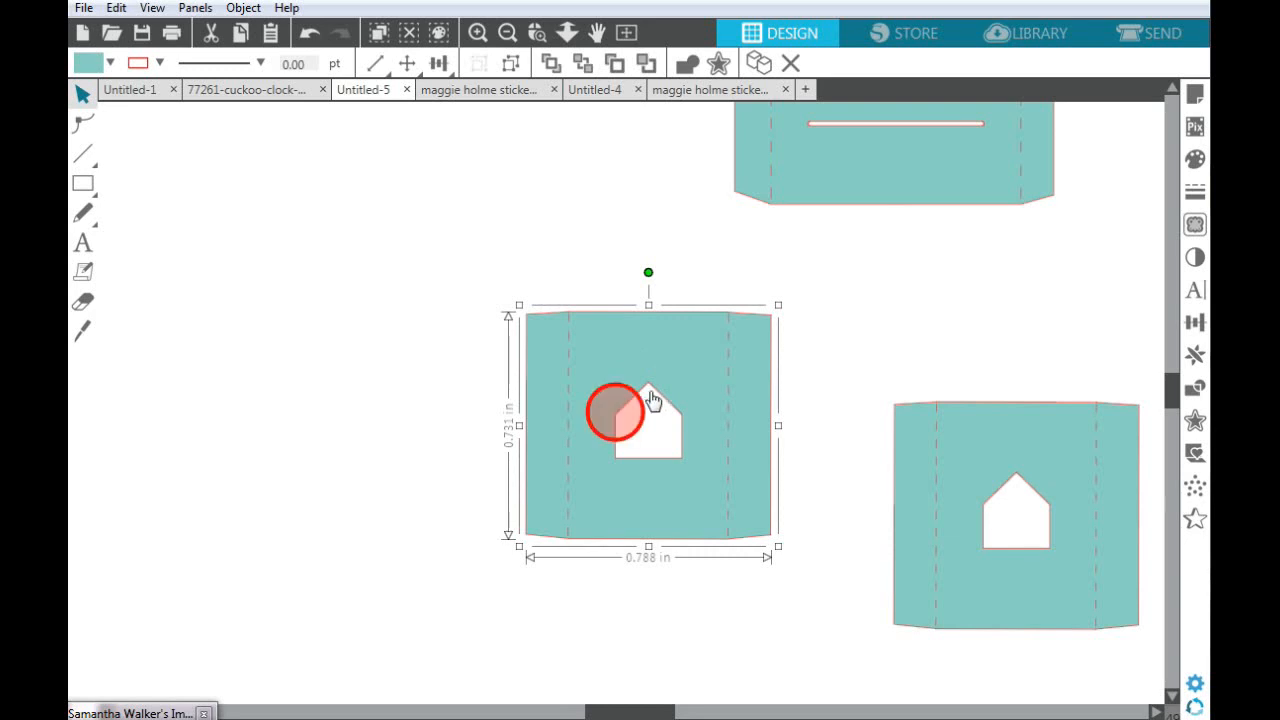
pyautogui.click(648, 390)
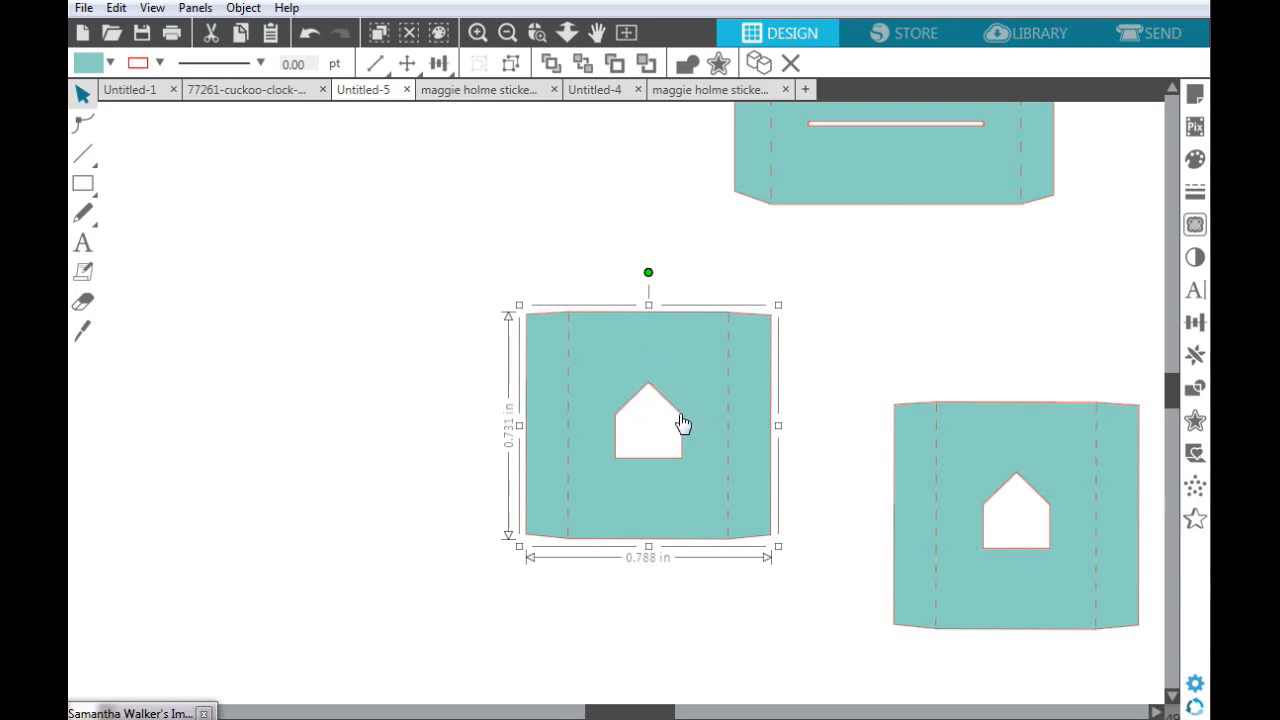
pyautogui.click(679, 419)
# Ungroup the left teal panel with the house-shaped opening
pyautogui.click(511, 65)
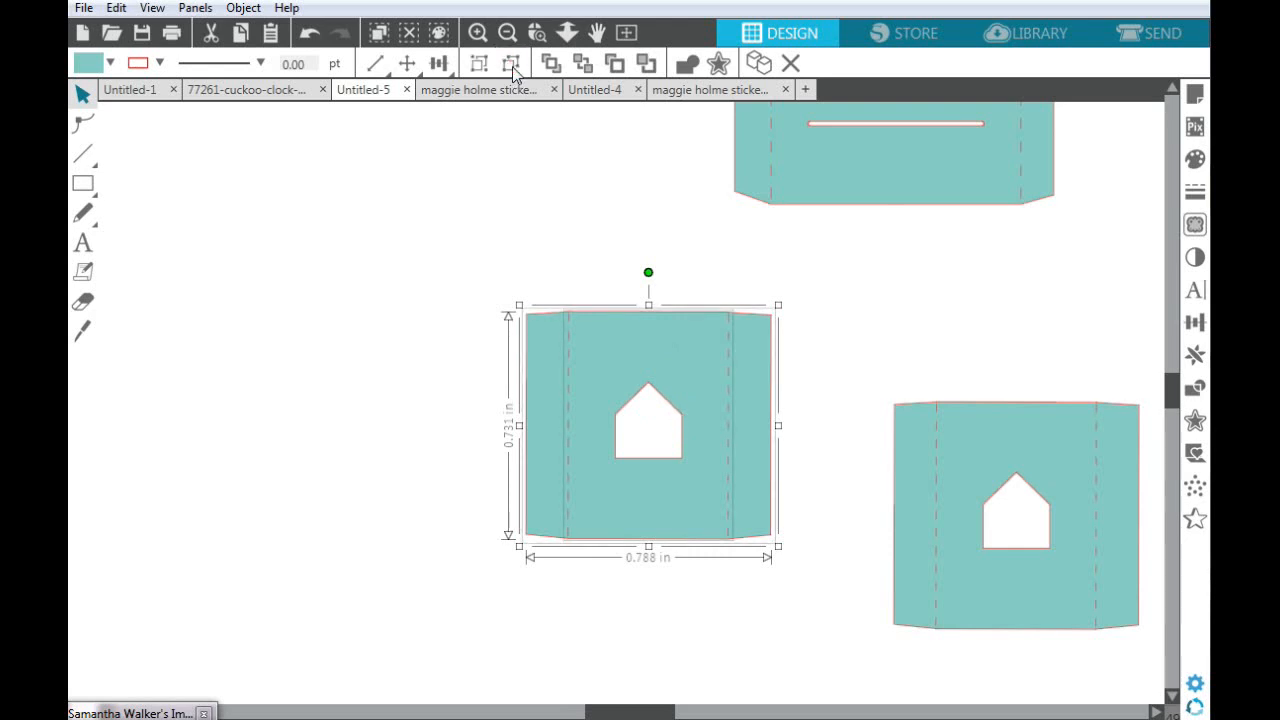
pyautogui.click(650, 389)
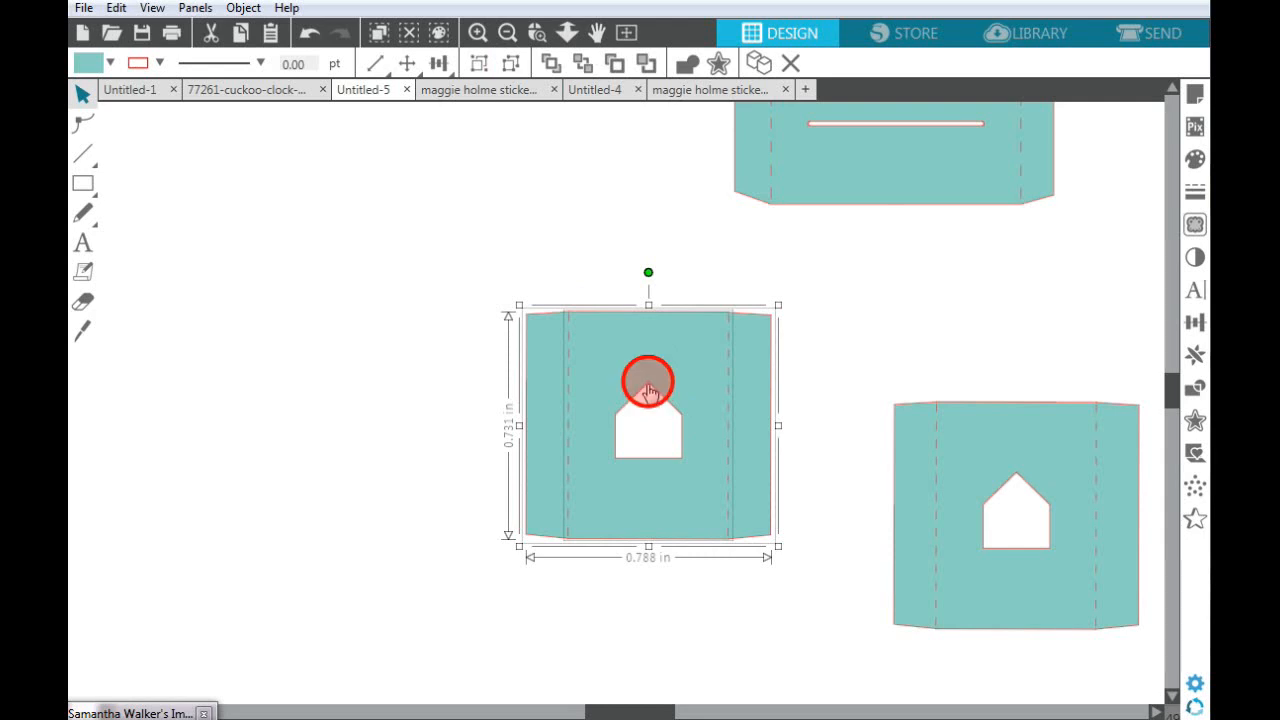
# Delete all the points of the house-shaped opening in the ungrouped teal panel
pyautogui.doubleClick(648, 390)
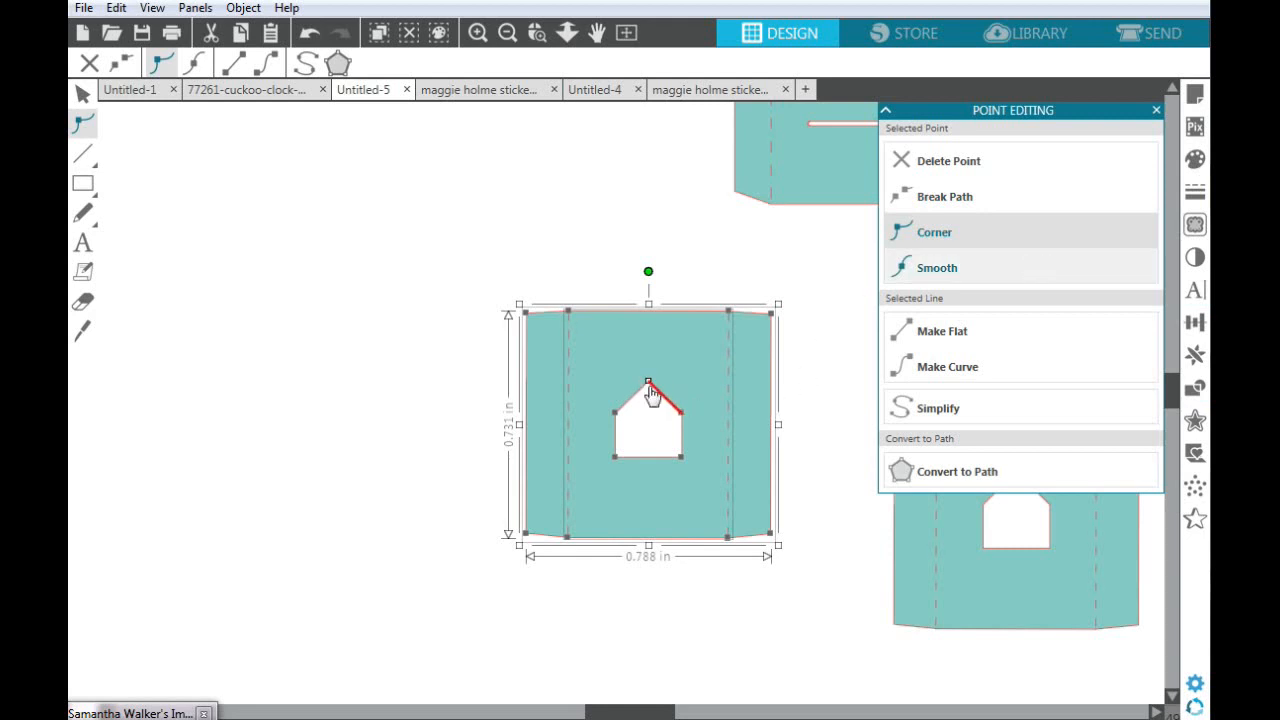
pyautogui.click(955, 162)
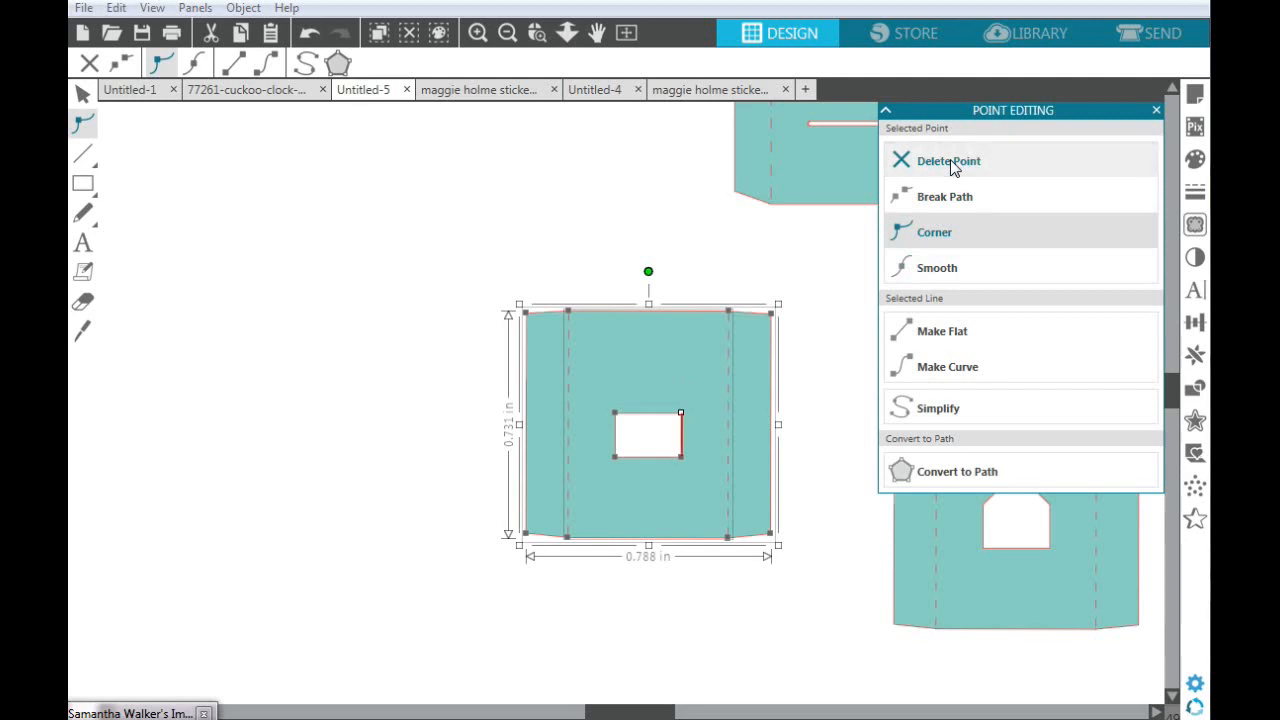
pyautogui.click(964, 164)
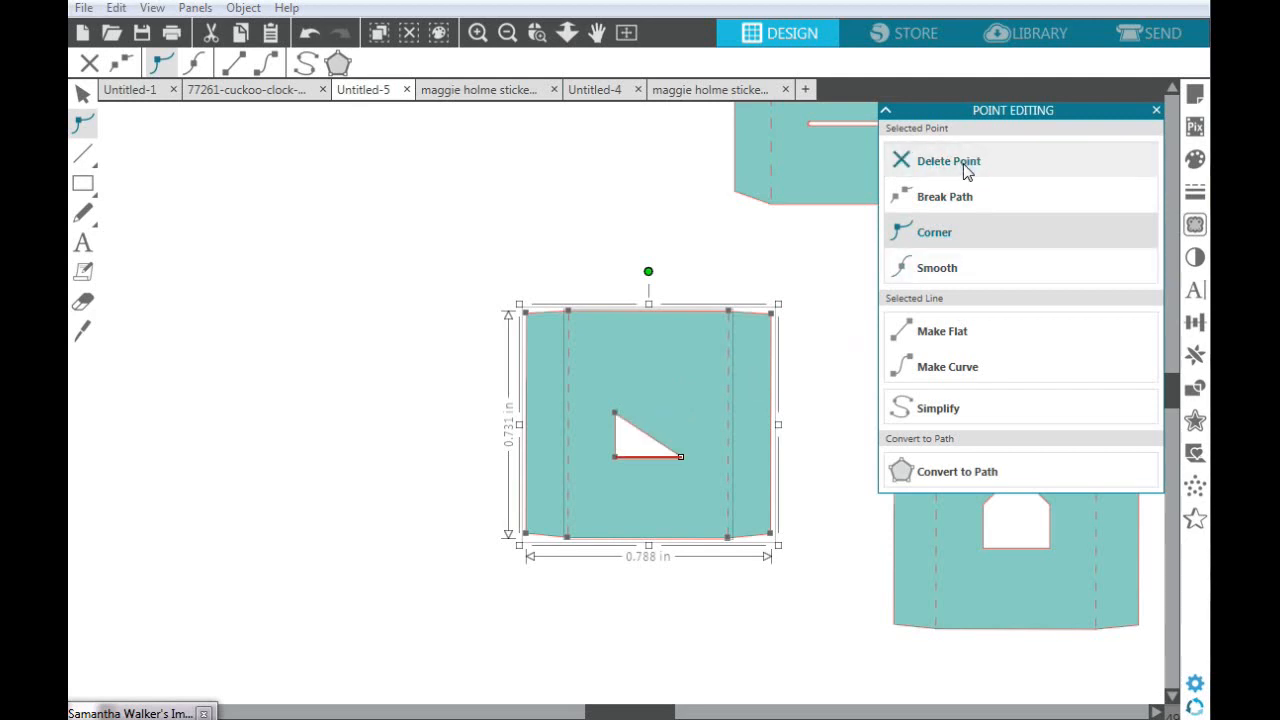
pyautogui.click(964, 164)
pyautogui.click(964, 164)
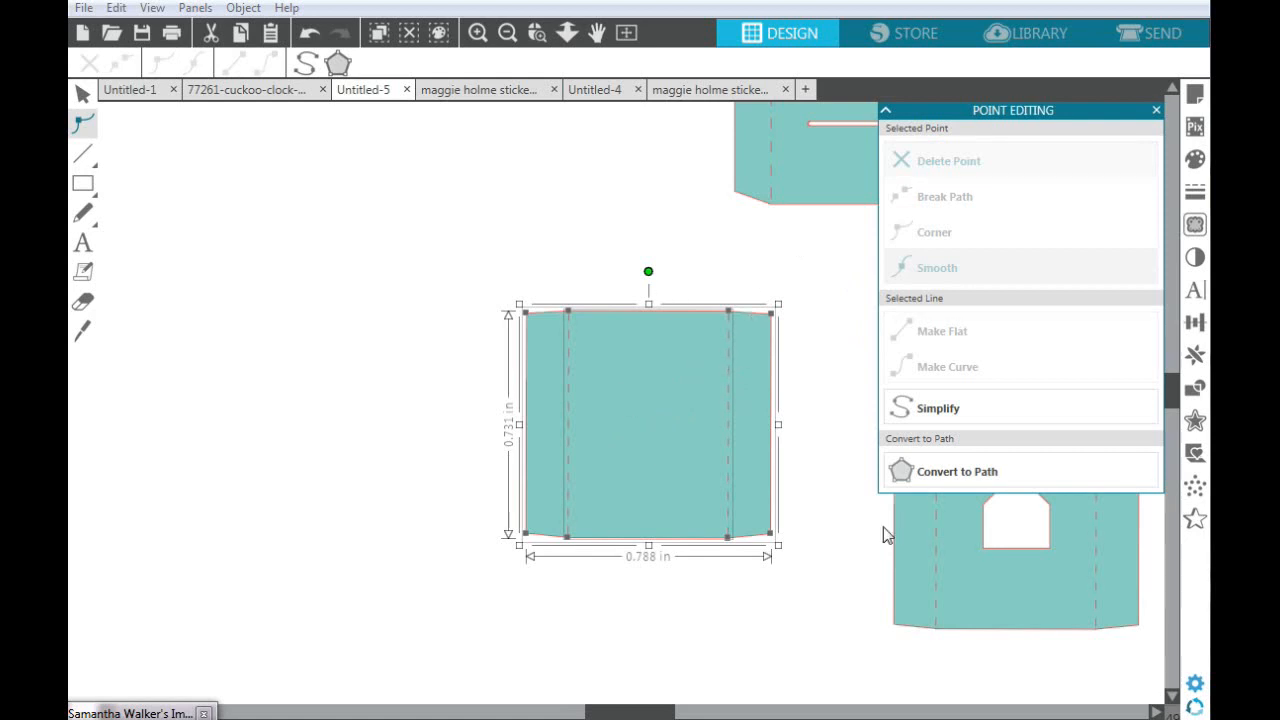
# Move the second house-opening panel beside the blank panel and try to edit the corner points of its opening
pyautogui.moveTo(916, 537); pyautogui.dragTo(295, 453)
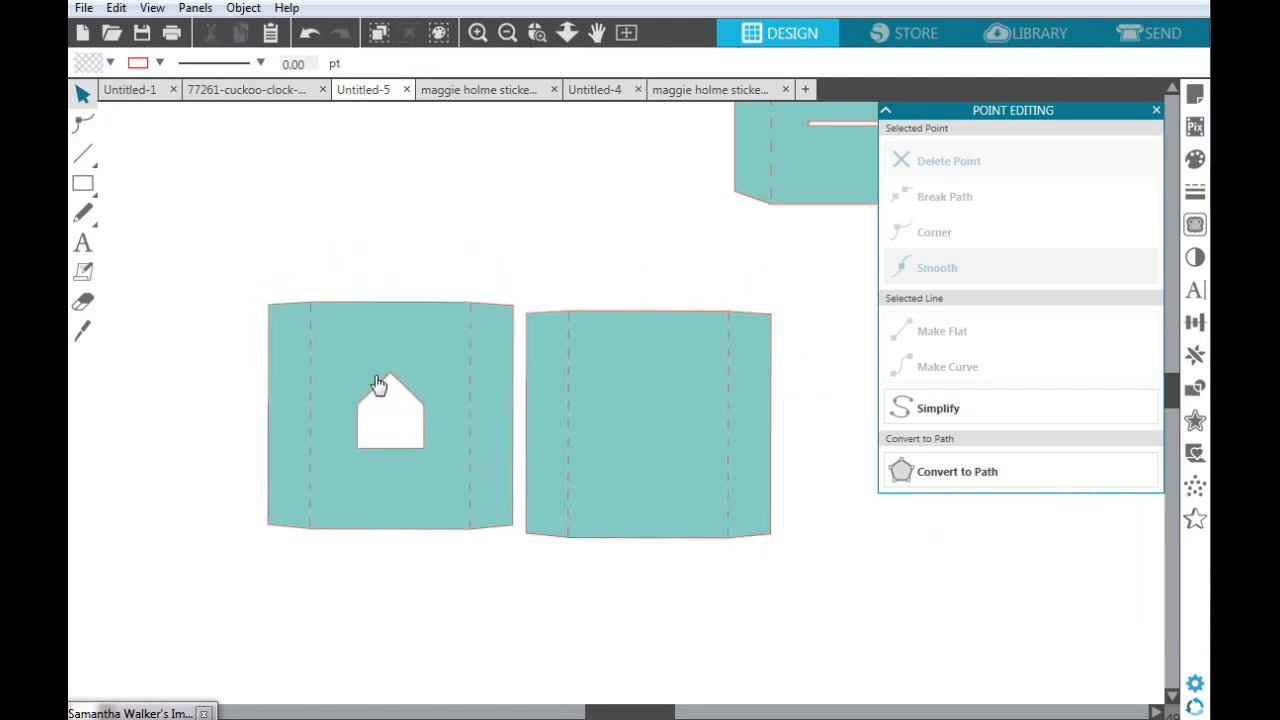
pyautogui.click(391, 380)
pyautogui.doubleClick(391, 373)
pyautogui.click(391, 373)
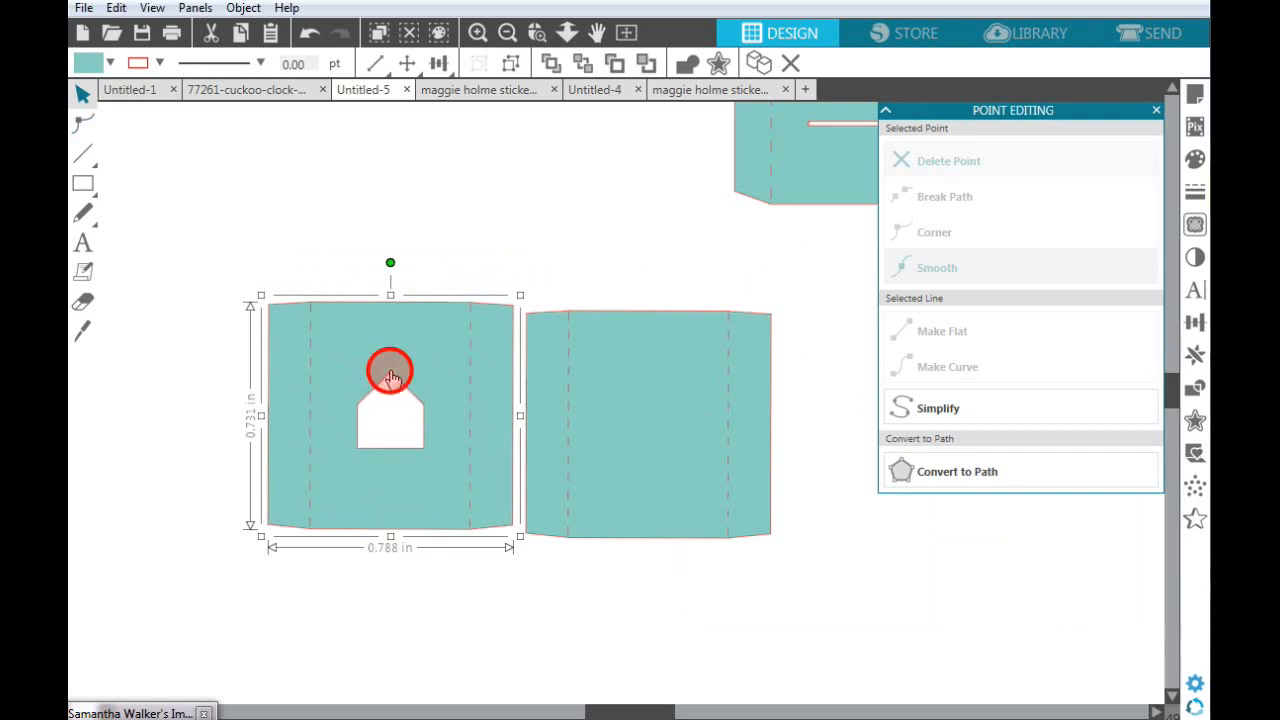
pyautogui.click(391, 376)
pyautogui.click(391, 373)
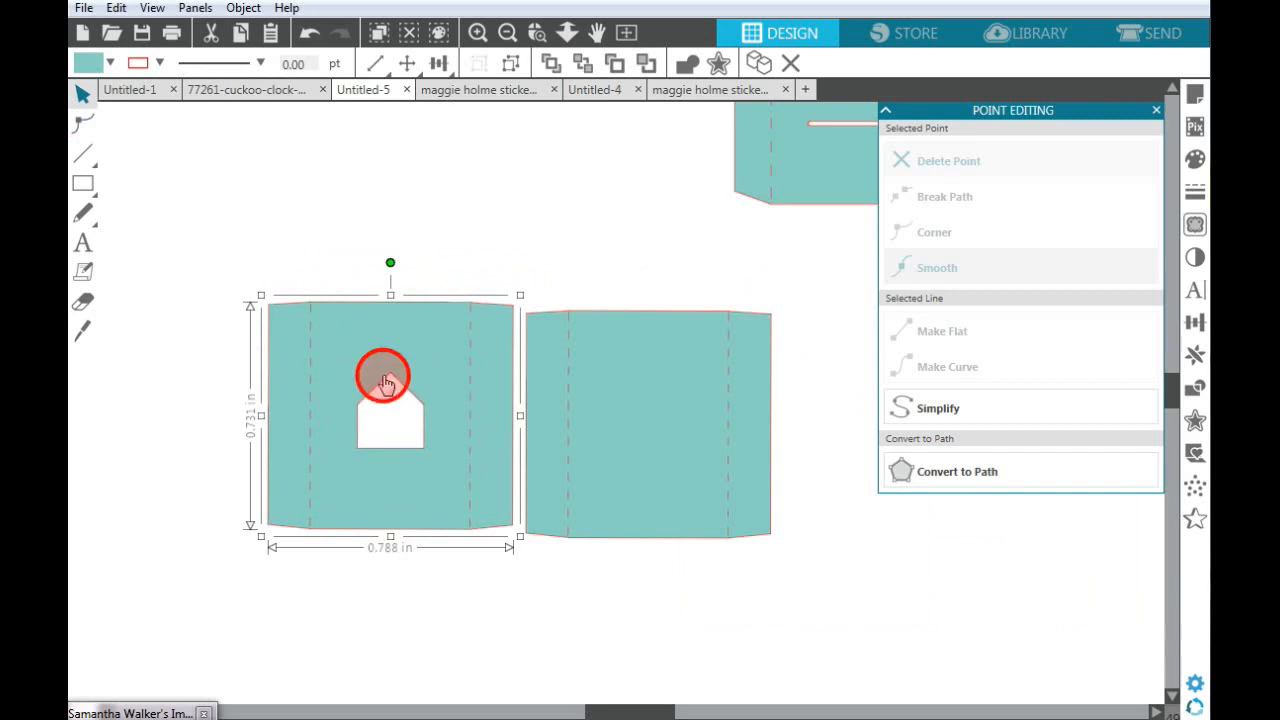
pyautogui.click(386, 376)
pyautogui.moveTo(390, 376); pyautogui.dragTo(384, 378)
pyautogui.click(385, 374)
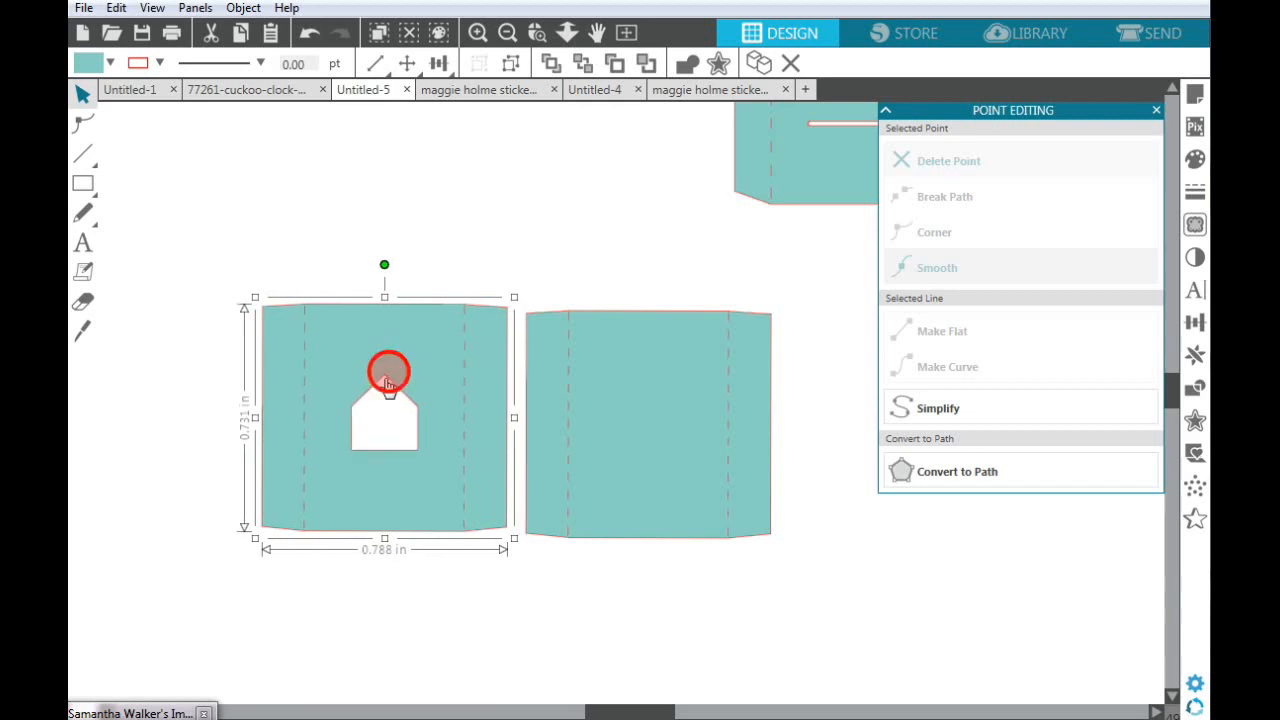
pyautogui.click(385, 377)
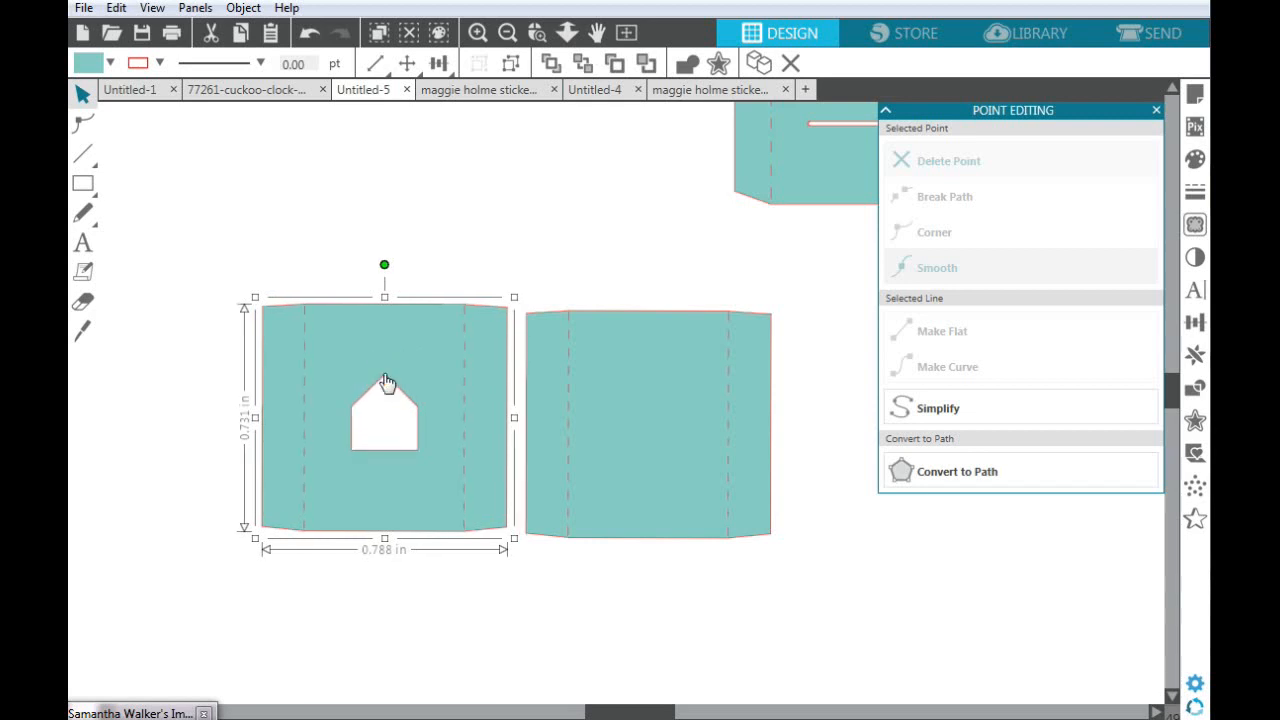
pyautogui.click(353, 447)
pyautogui.click(352, 446)
pyautogui.click(351, 445)
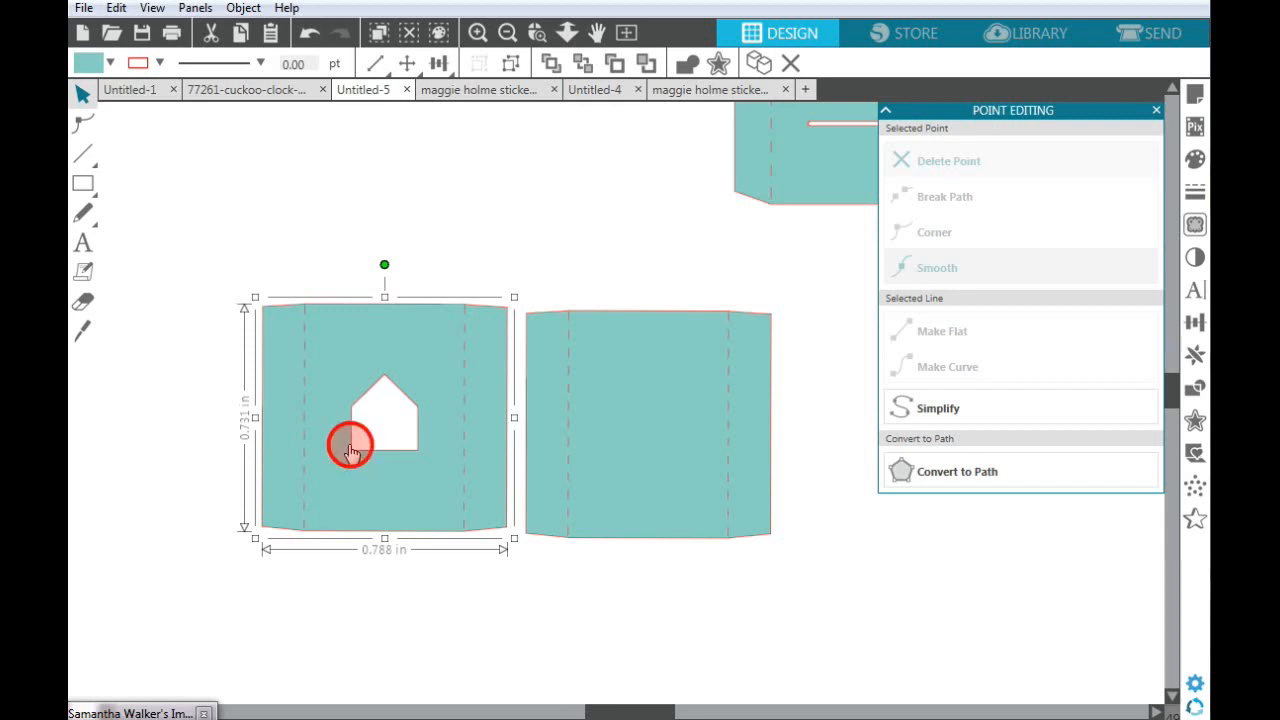
pyautogui.moveTo(354, 412); pyautogui.dragTo(353, 411)
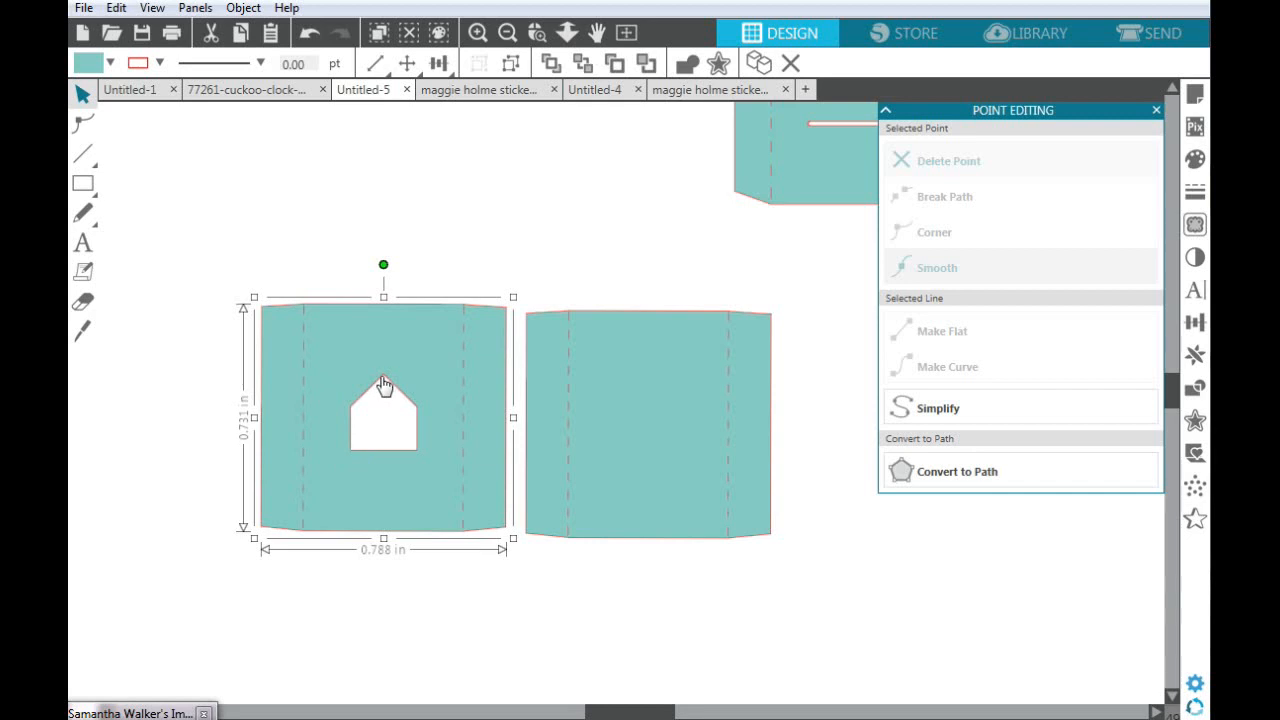
# Ungroup the remaining house-opening panel and delete every point of its opening
pyautogui.click(382, 379)
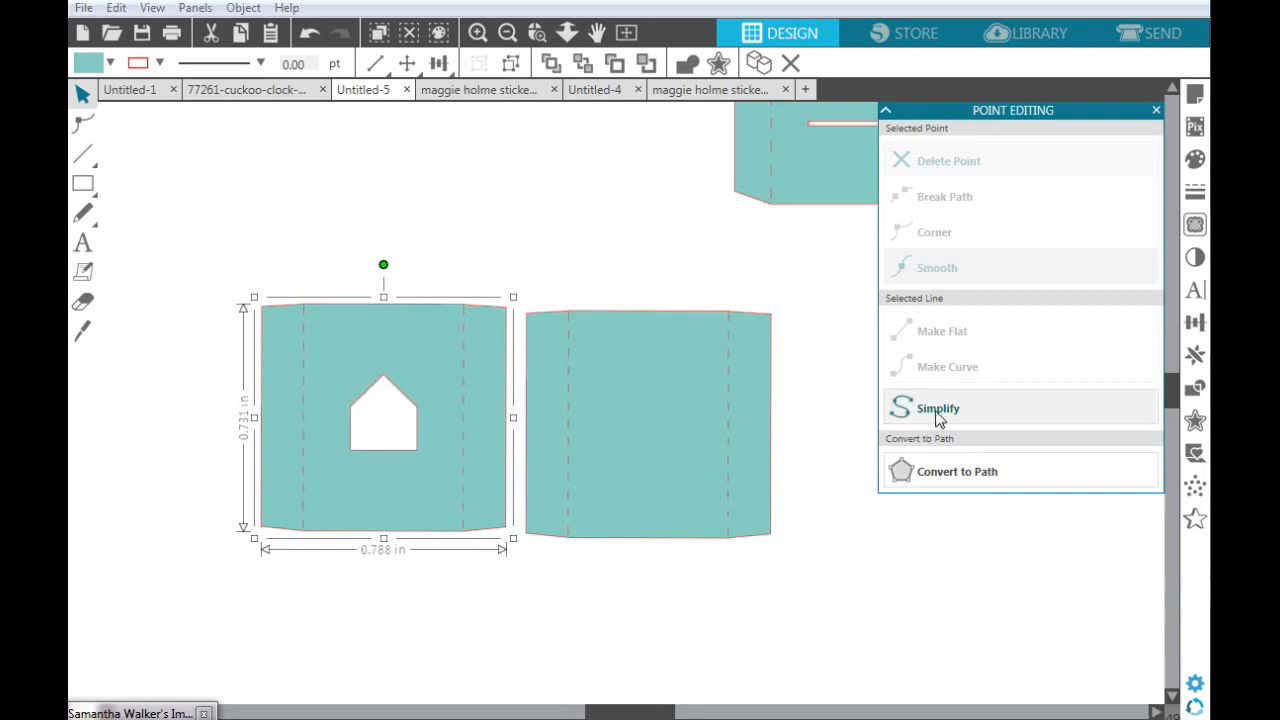
pyautogui.click(383, 377)
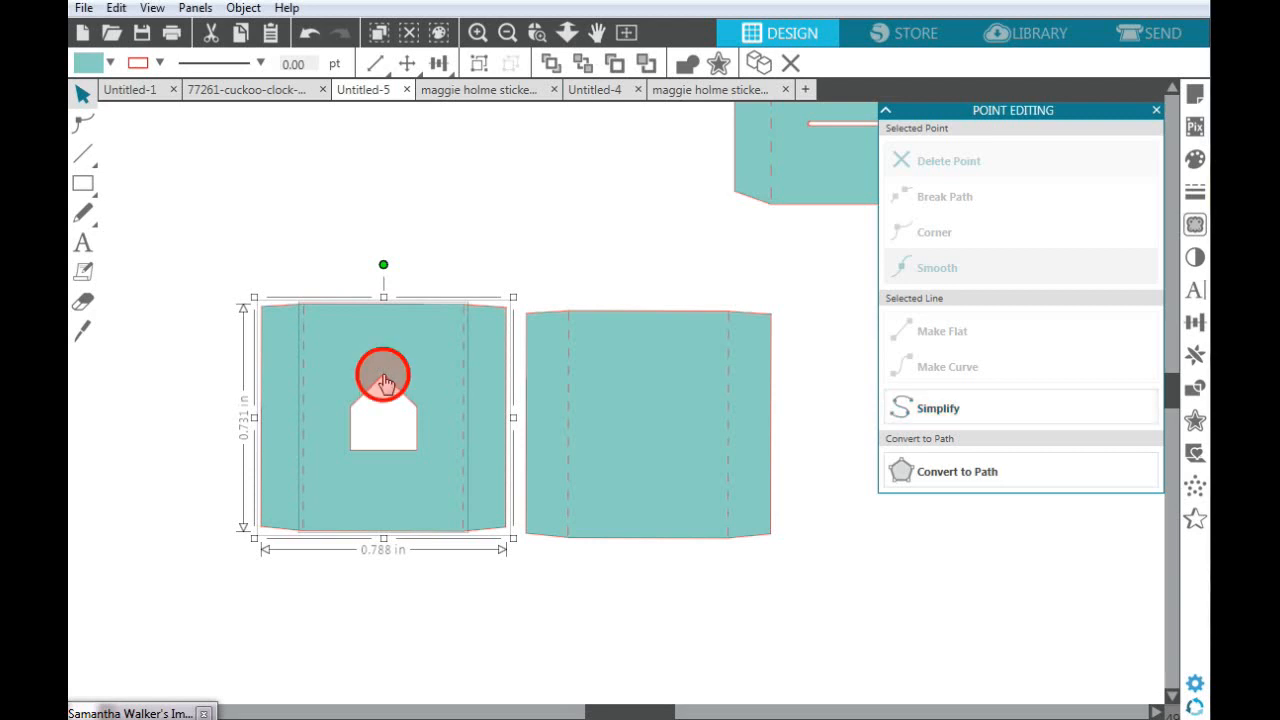
pyautogui.doubleClick(386, 384)
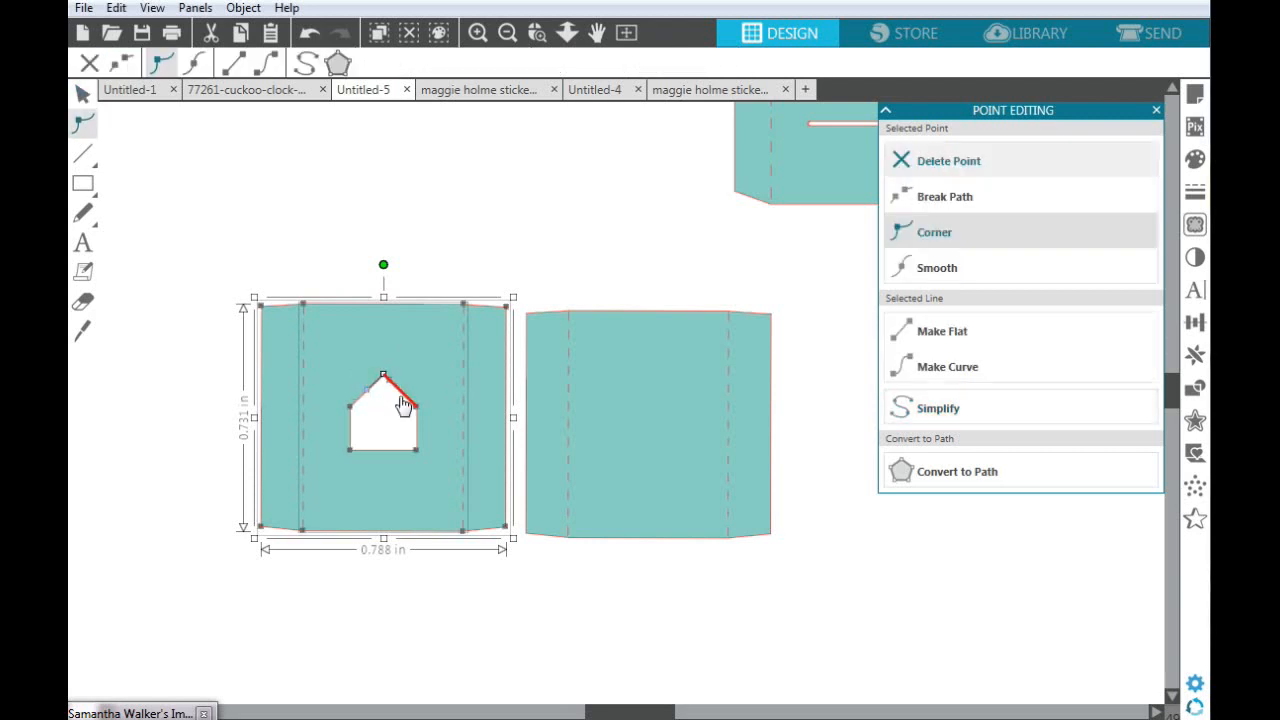
pyautogui.click(973, 175)
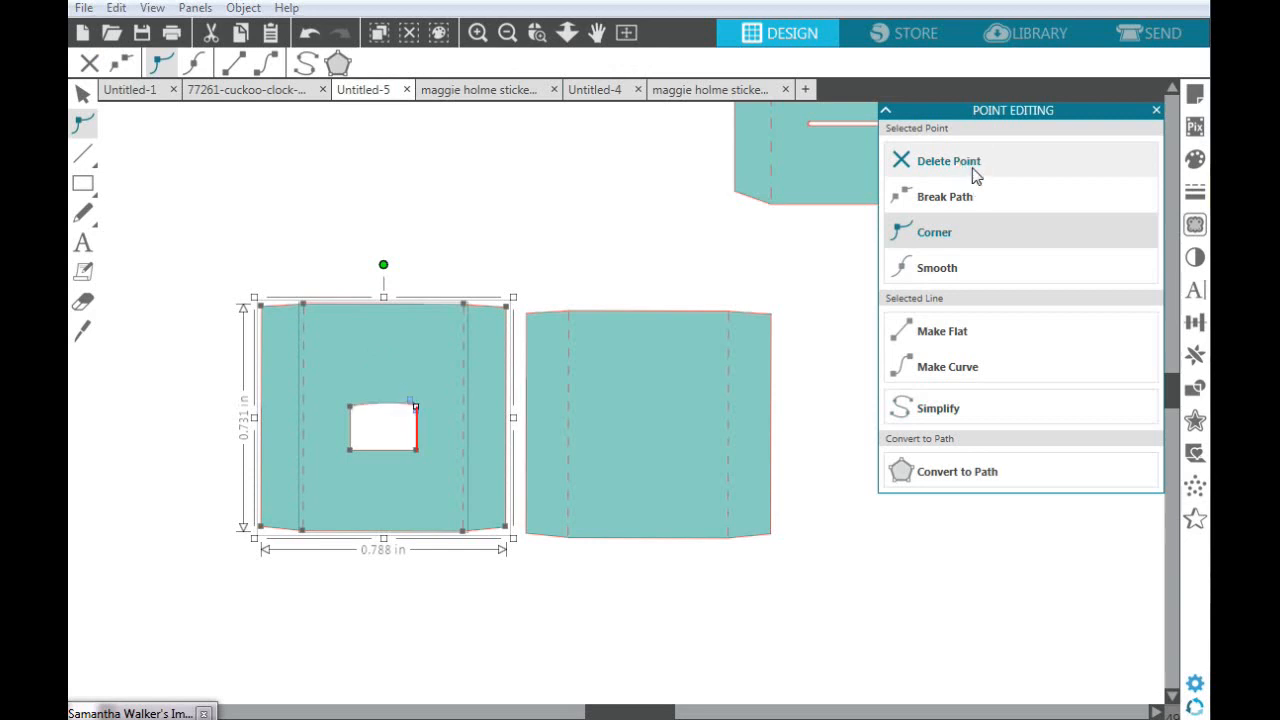
pyautogui.click(975, 175)
pyautogui.click(975, 175)
pyautogui.click(975, 175)
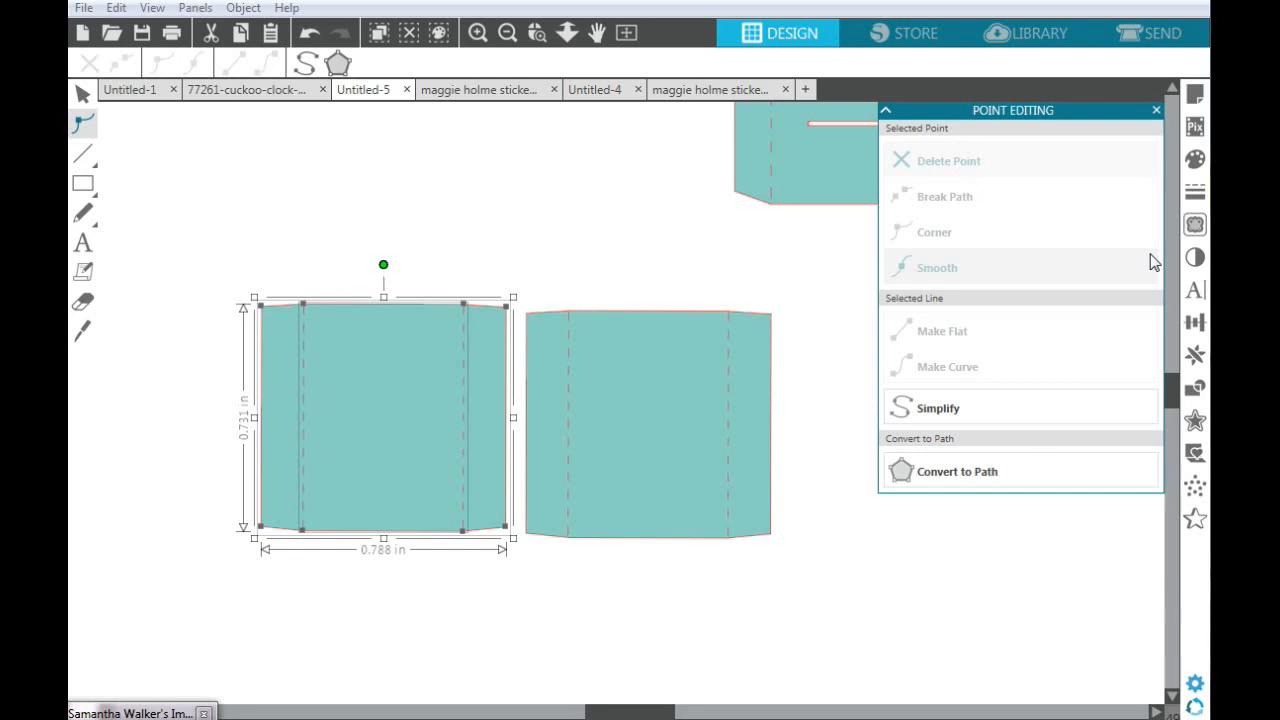
# Move the slotted panel closer to the two blank panels, and undo a trial shift of the right blank panel
pyautogui.moveTo(820, 190); pyautogui.dragTo(603, 234)
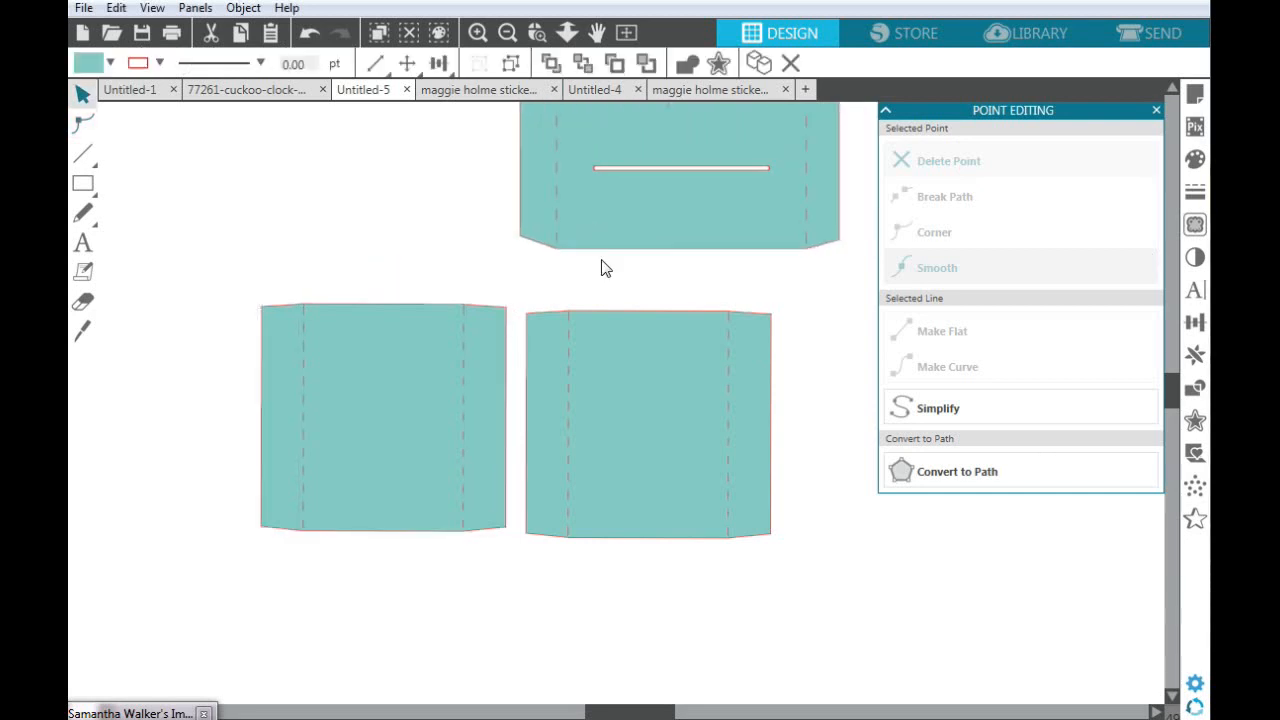
pyautogui.moveTo(625, 520); pyautogui.dragTo(640, 698)
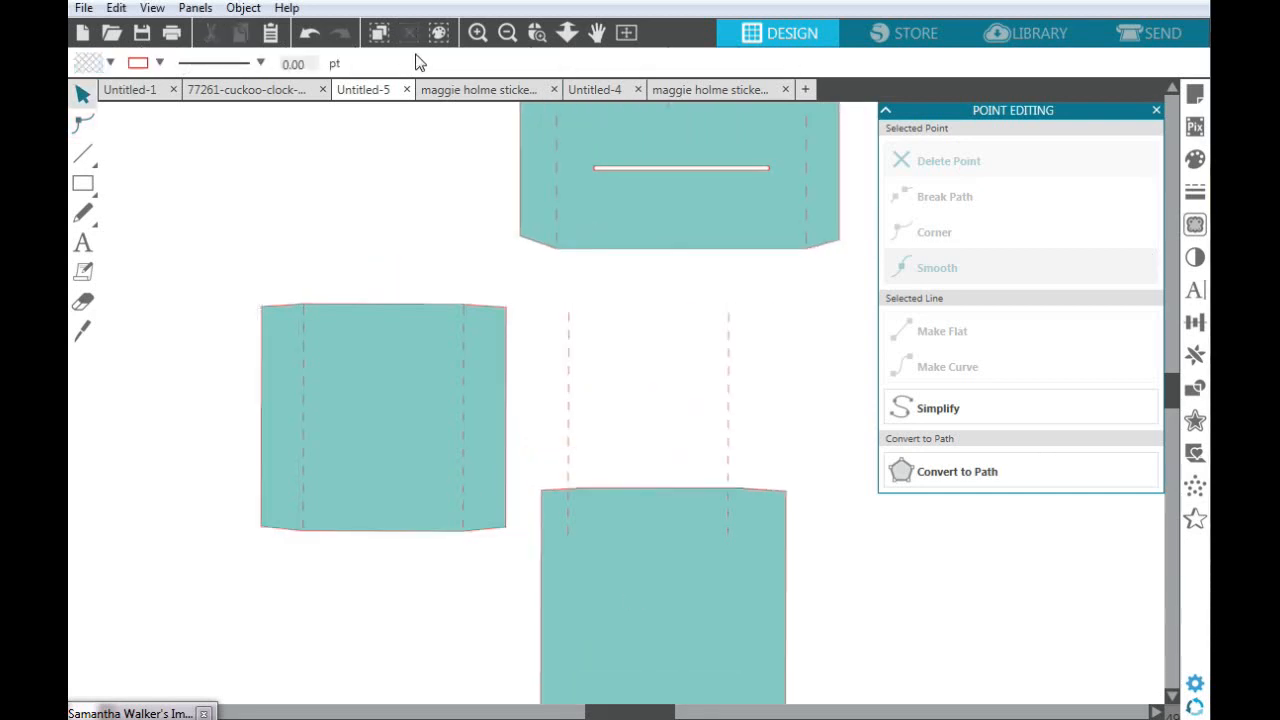
pyautogui.click(310, 34)
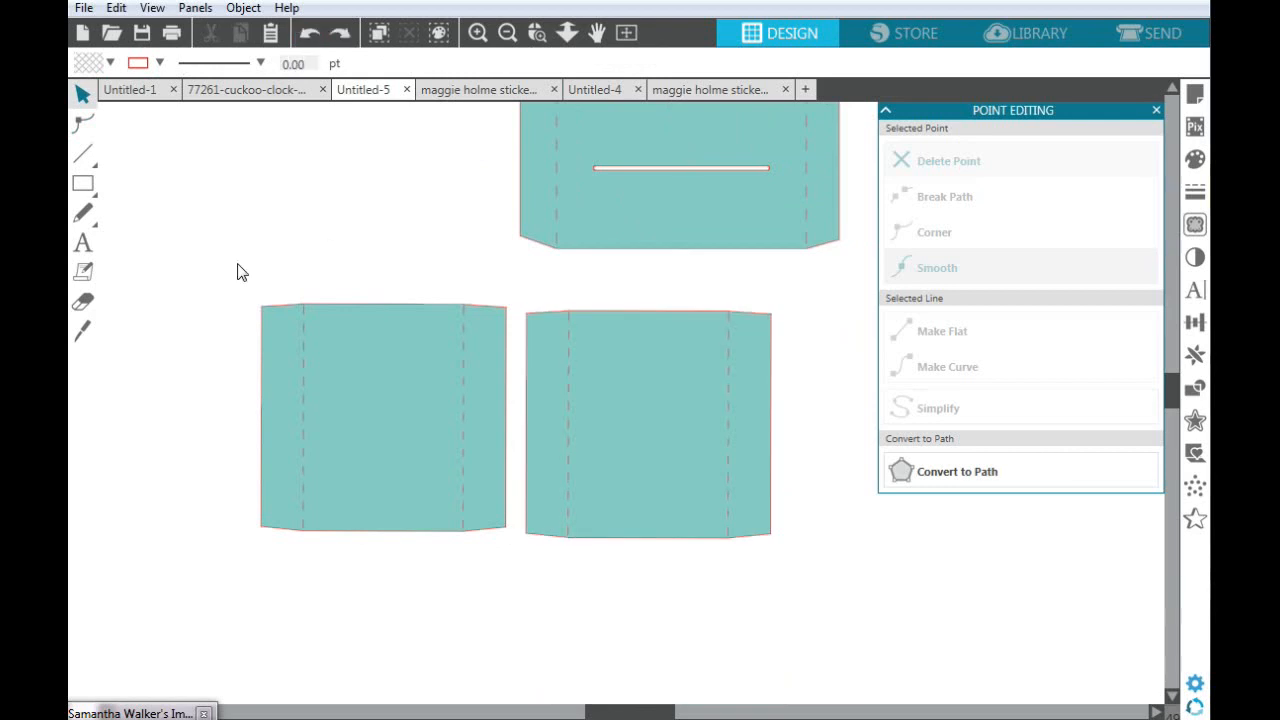
# Group the two blank teal panels with their fold lines and move them together up and away from the slotted panel
pyautogui.moveTo(425, 308); pyautogui.dragTo(820, 555)
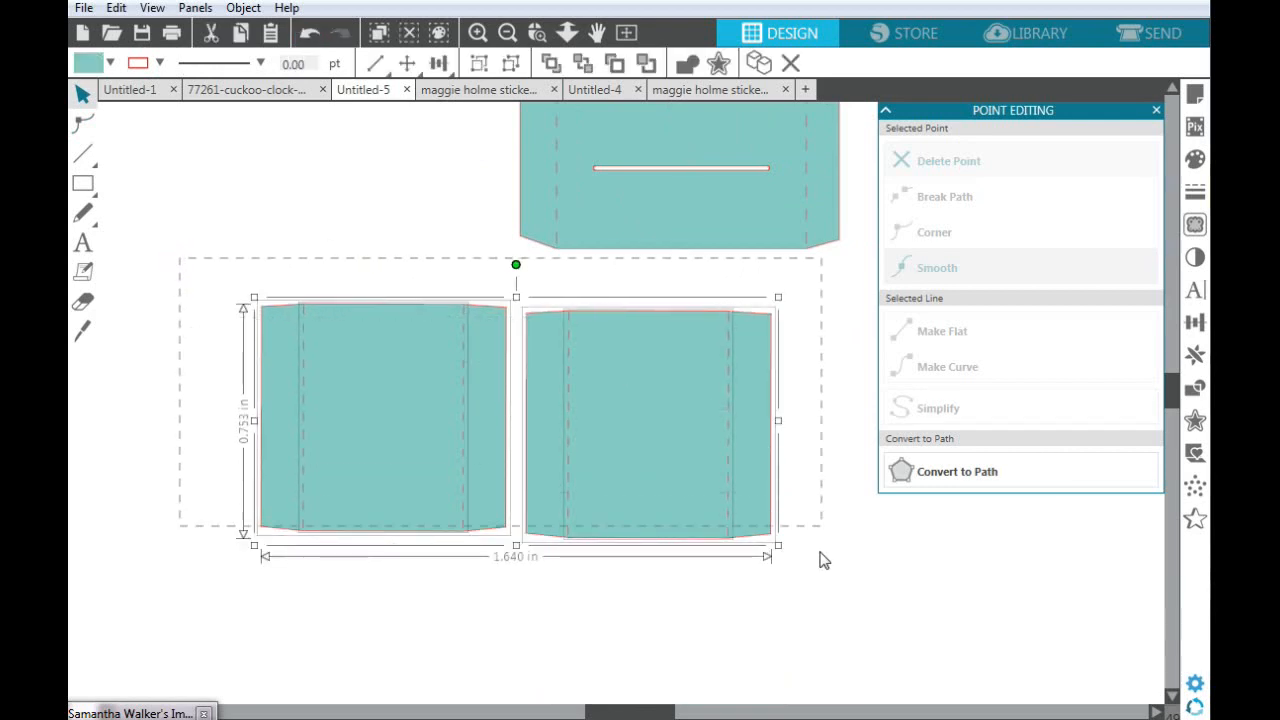
pyautogui.rightClick(686, 452)
pyautogui.click(738, 526)
pyautogui.click(834, 562)
pyautogui.moveTo(580, 455); pyautogui.dragTo(166, 249)
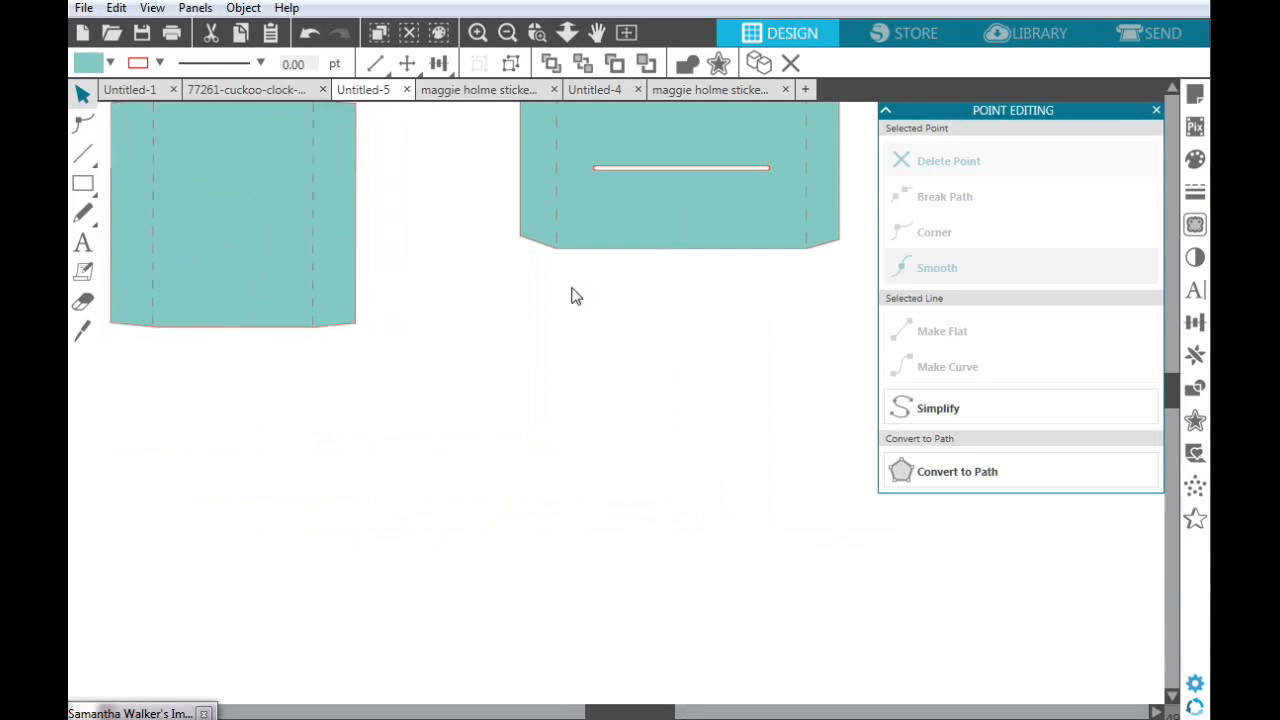
pyautogui.click(572, 292)
# Move the slotted panel down into the clear space and try to edit and simplify its slot outline
pyautogui.moveTo(617, 238); pyautogui.dragTo(557, 480)
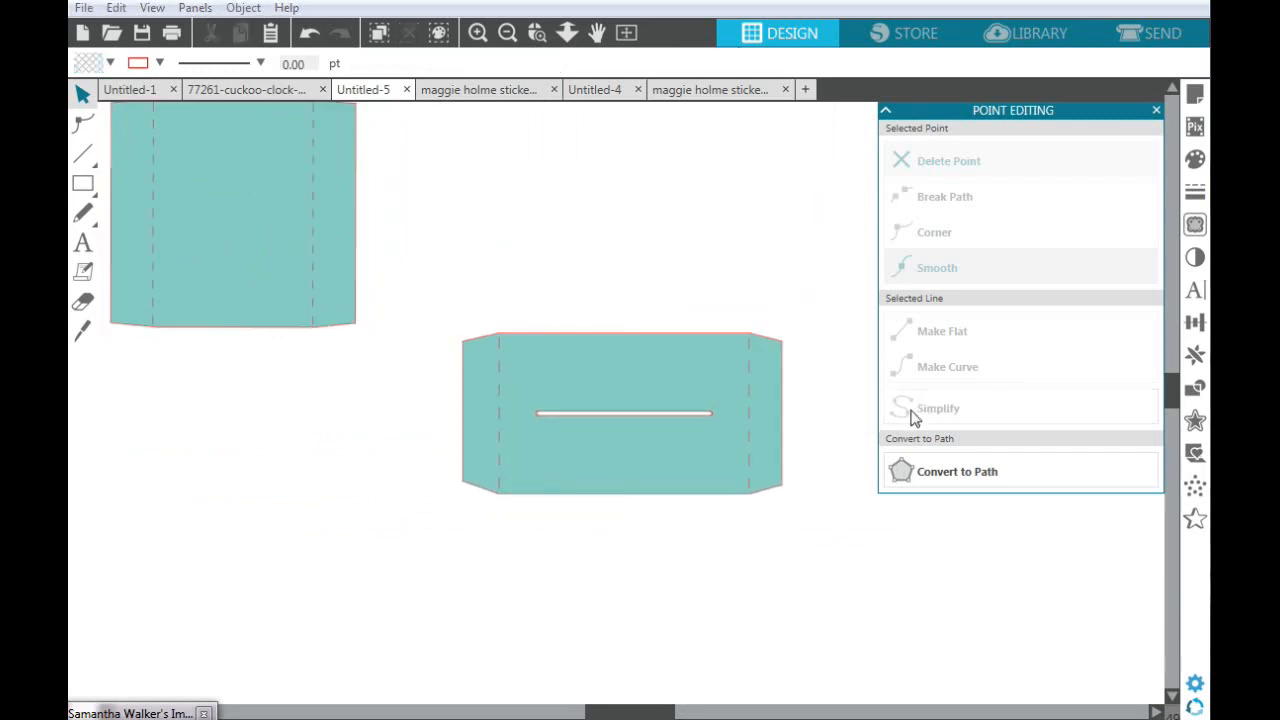
pyautogui.click(539, 415)
pyautogui.click(539, 412)
pyautogui.click(540, 416)
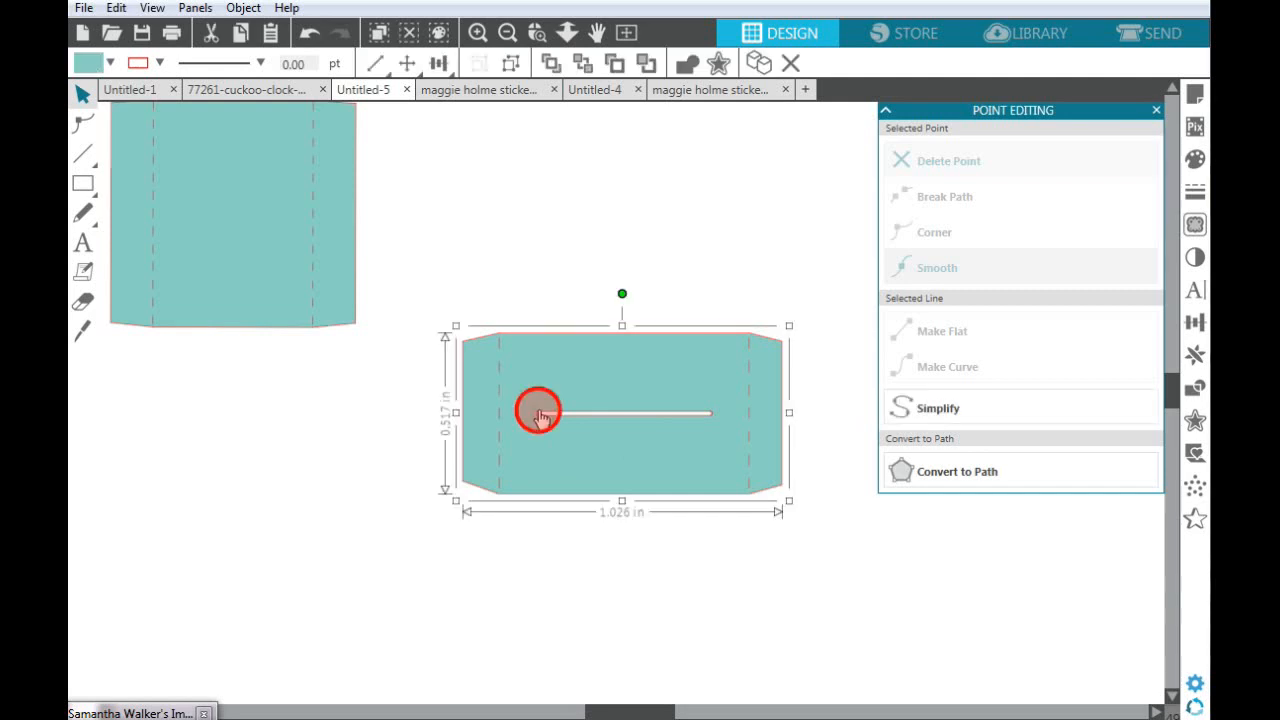
pyautogui.click(557, 416)
pyautogui.click(930, 408)
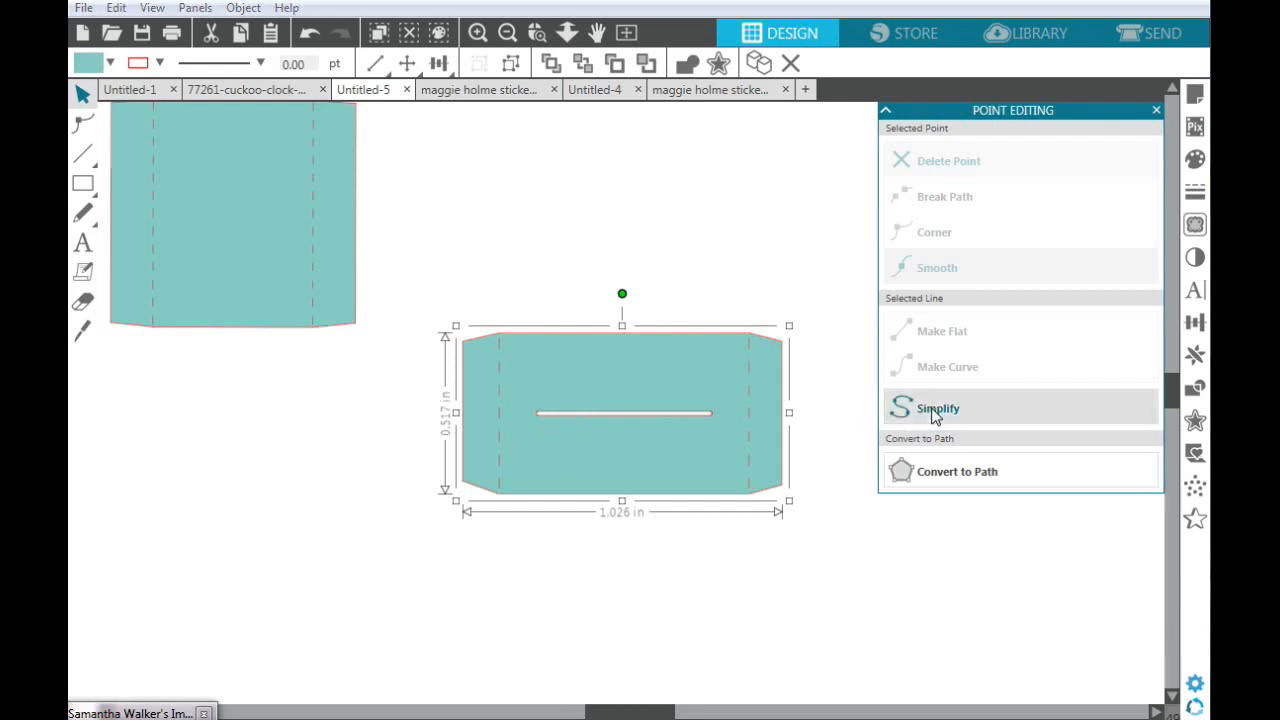
# Ungroup the slotted panel and delete all the points that form its slot
pyautogui.doubleClick(685, 413)
pyautogui.click(685, 413)
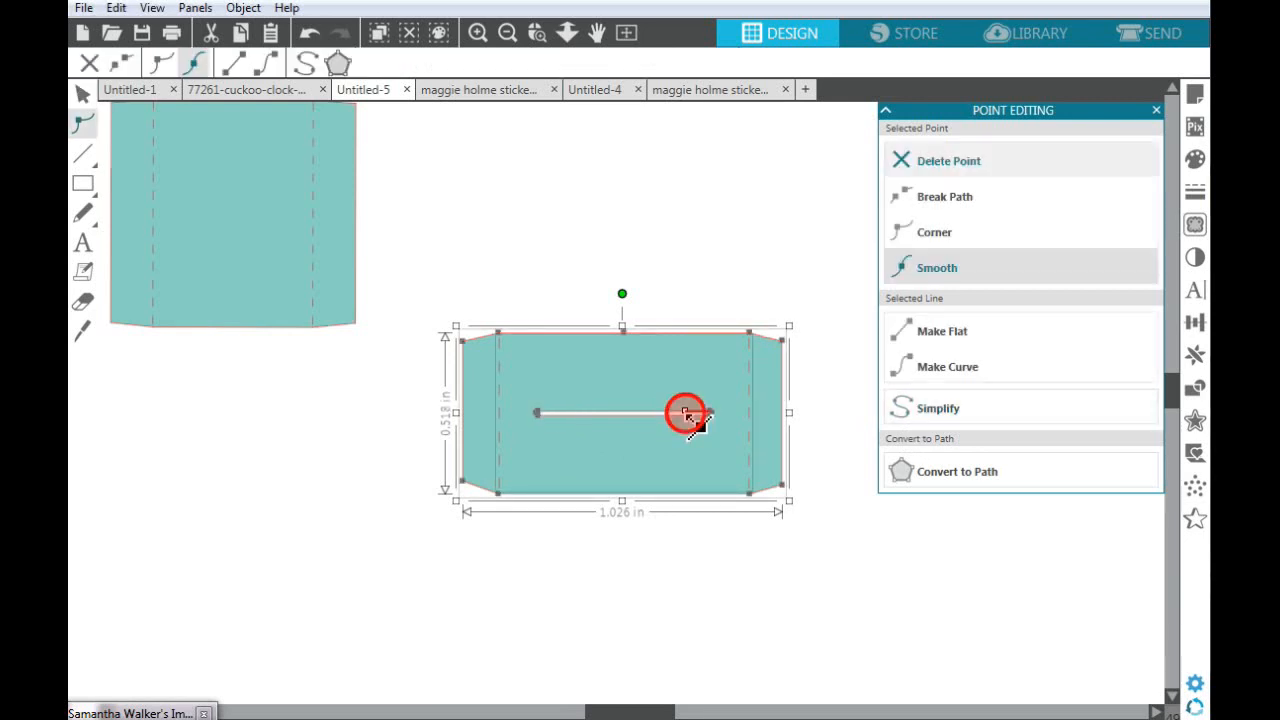
pyautogui.click(968, 163)
pyautogui.click(968, 163)
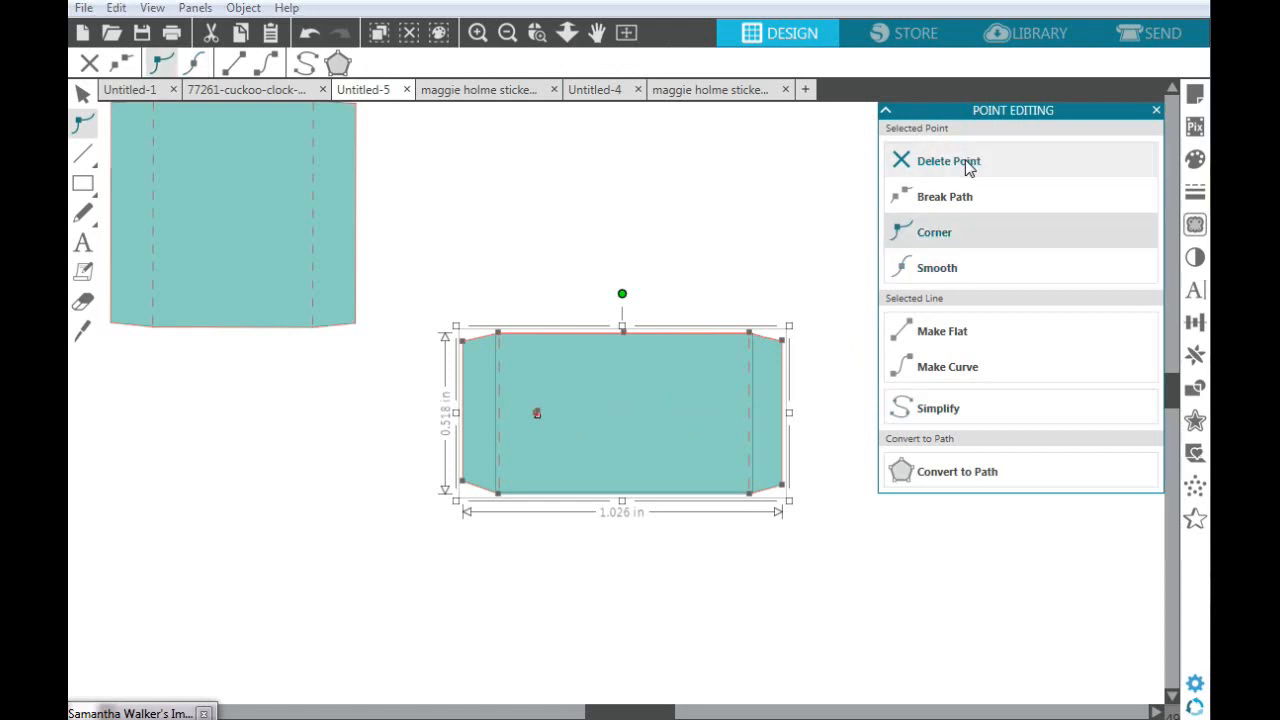
pyautogui.click(968, 163)
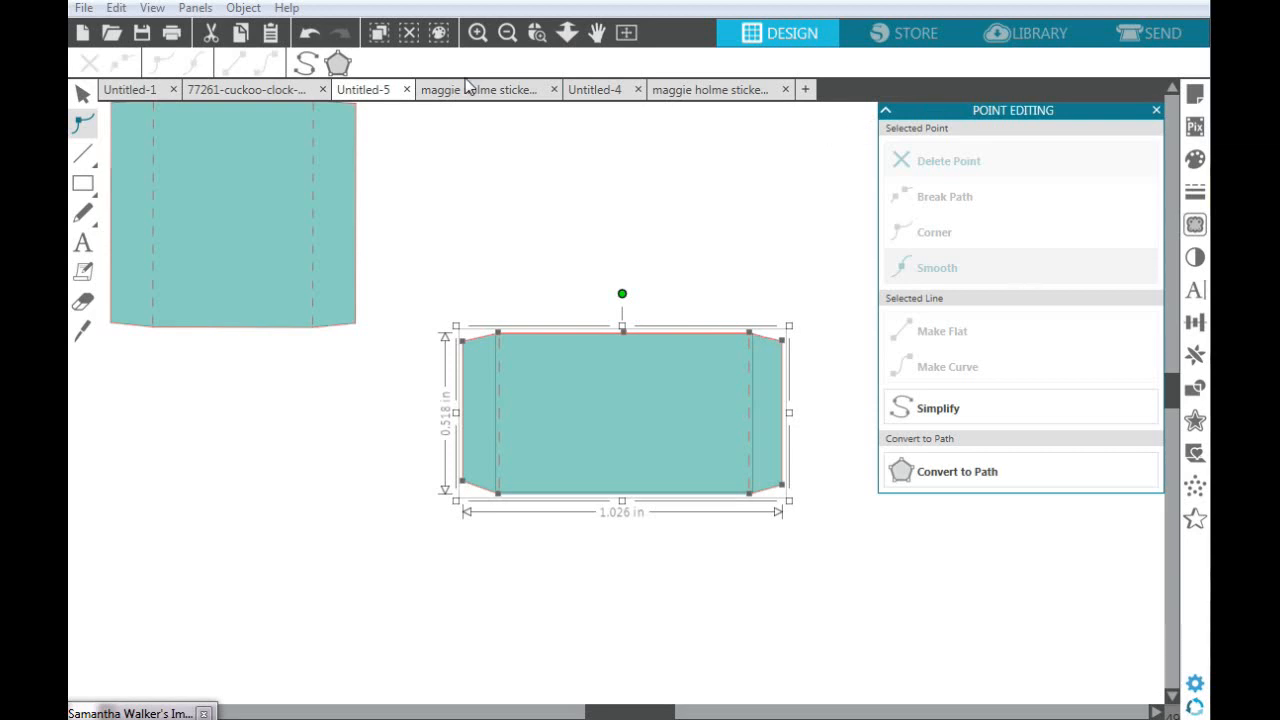
# Arrange the three blank teal panels close together, with the wide panel above the grouped pair
pyautogui.click(506, 34)
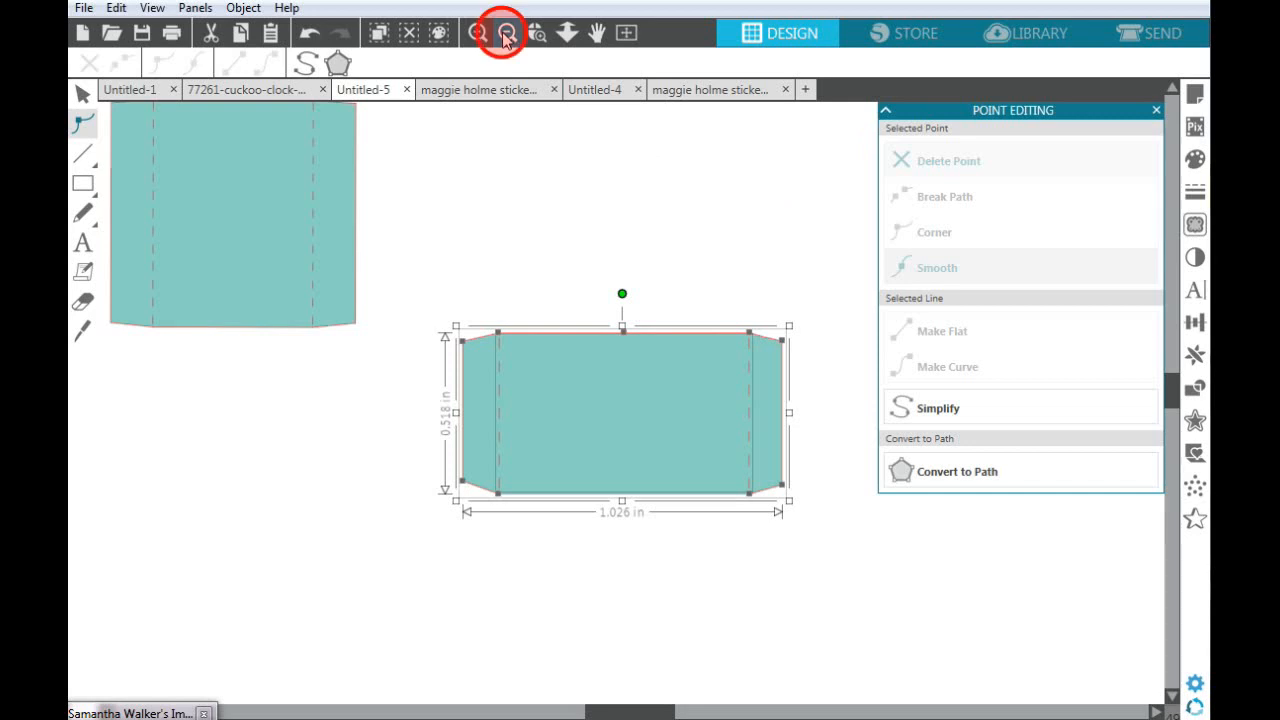
pyautogui.click(506, 34)
pyautogui.click(506, 34)
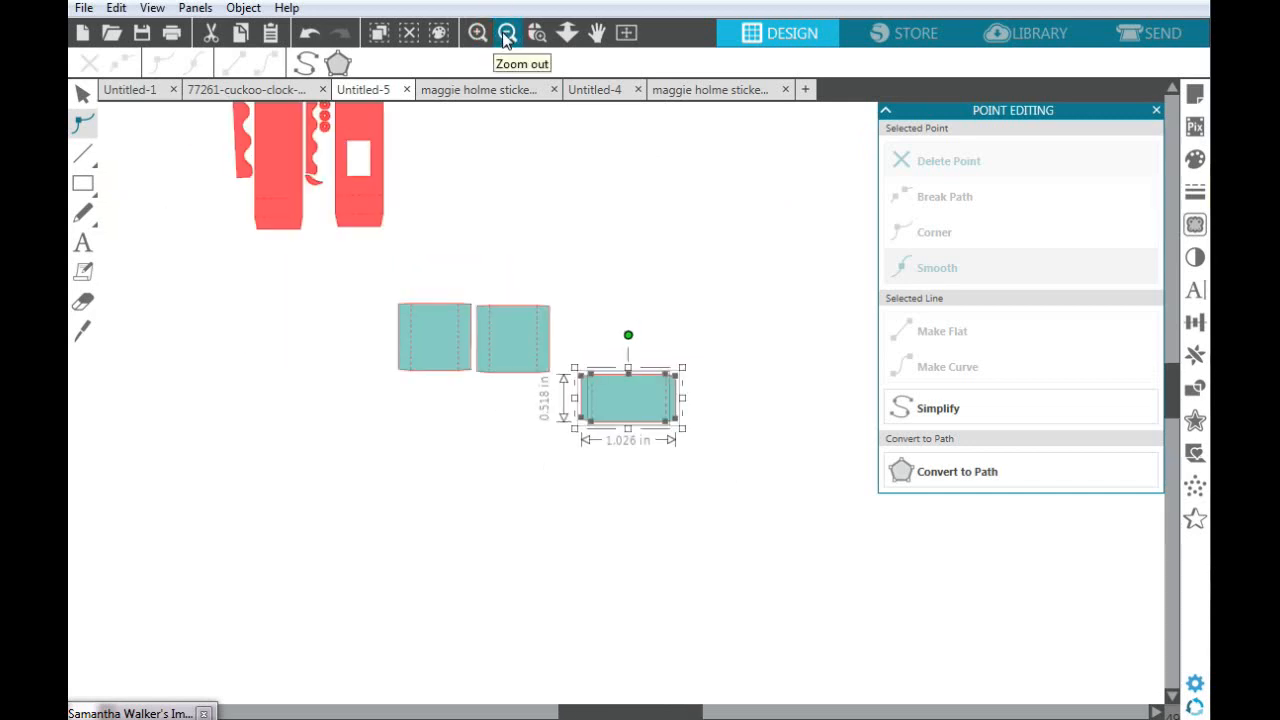
pyautogui.moveTo(612, 388); pyautogui.dragTo(645, 162)
pyautogui.click(622, 320)
pyautogui.moveTo(529, 344); pyautogui.dragTo(748, 248)
# Move the red clock pieces down into clear space and ungroup them
pyautogui.moveTo(350, 195); pyautogui.dragTo(425, 452)
pyautogui.click(303, 313)
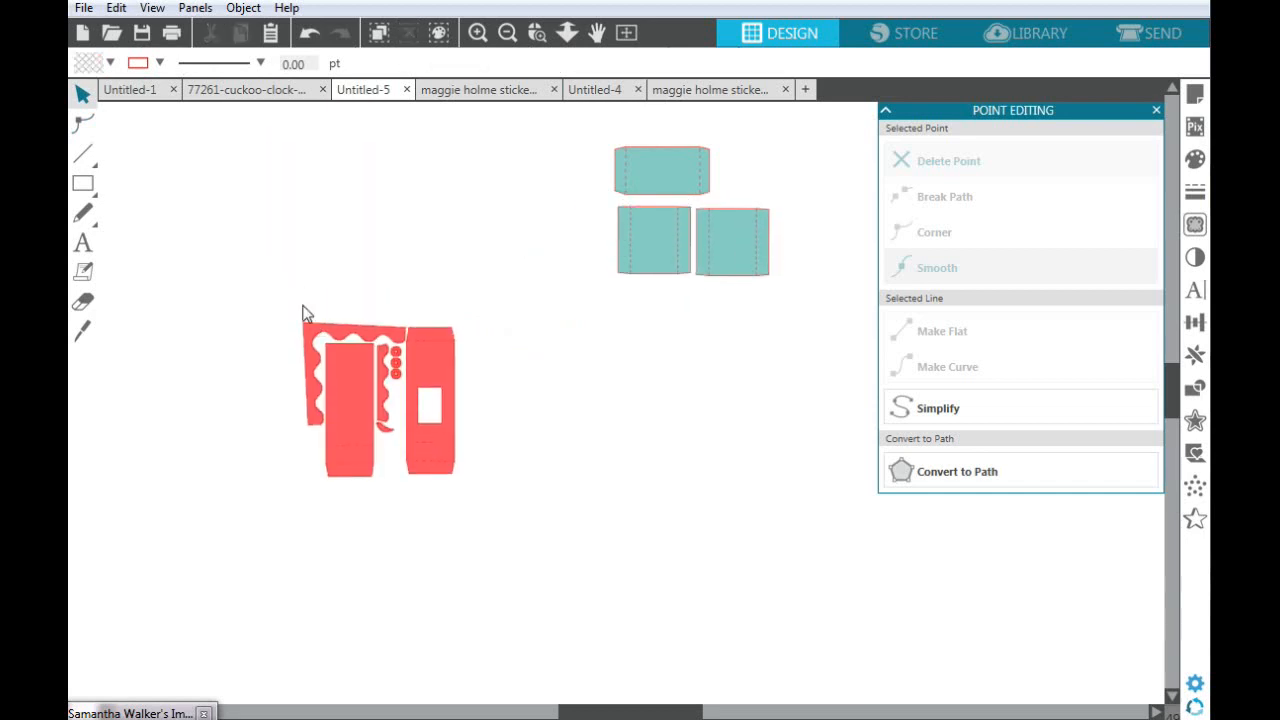
pyautogui.click(477, 33)
pyautogui.moveTo(622, 716); pyautogui.dragTo(550, 716)
pyautogui.moveTo(350, 213); pyautogui.dragTo(771, 540)
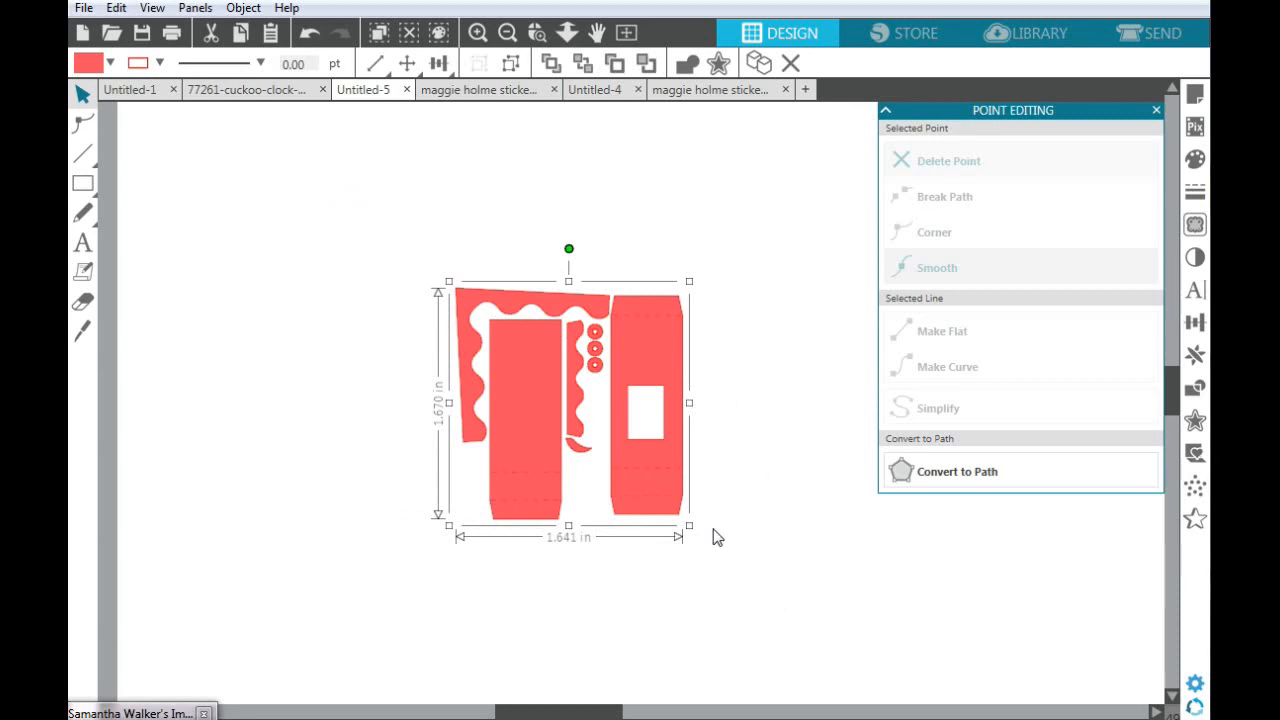
pyautogui.rightClick(647, 451)
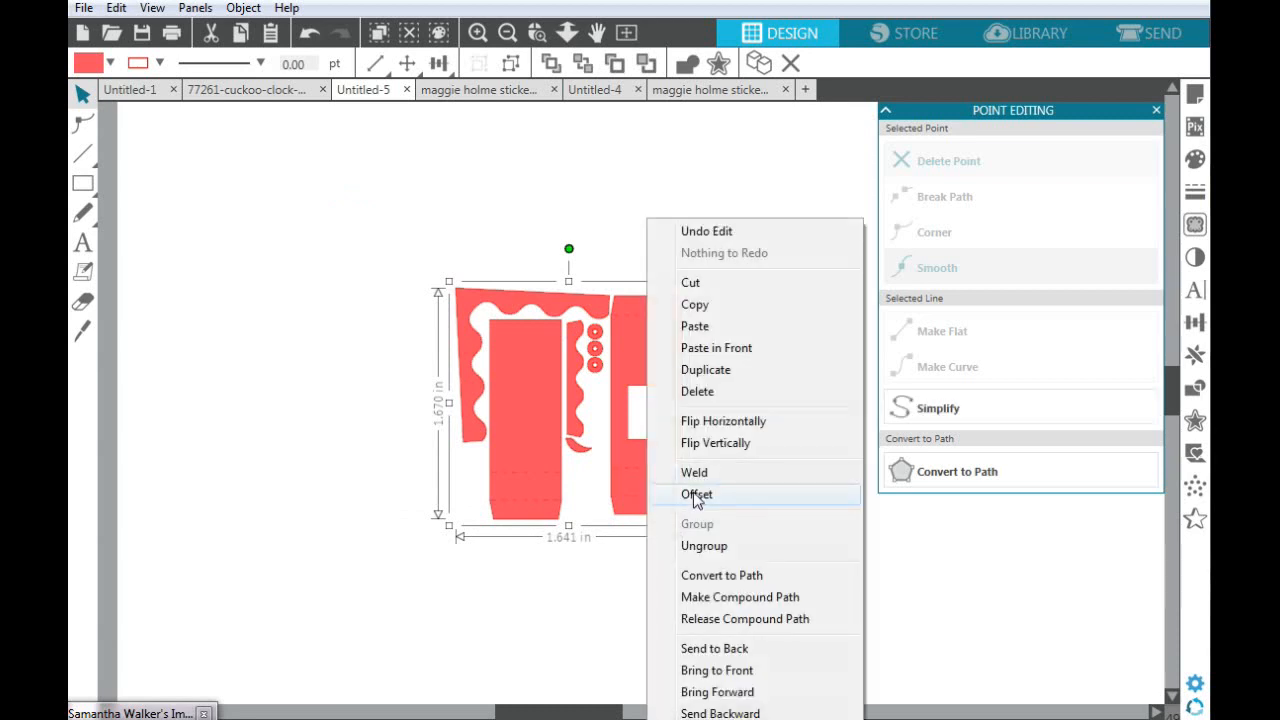
pyautogui.click(712, 549)
pyautogui.click(737, 491)
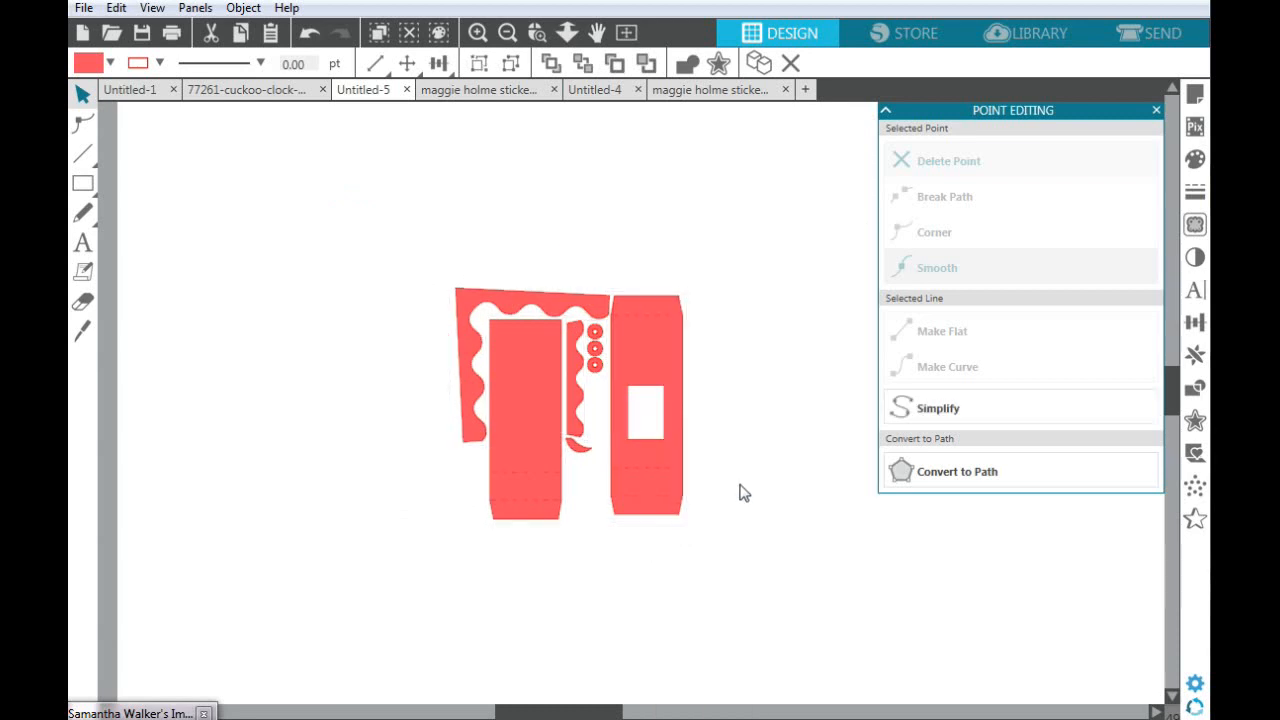
# Move the scalloped trim pieces, the three small rings and the crescent away from the two red panels
pyautogui.moveTo(572, 405); pyautogui.dragTo(363, 243)
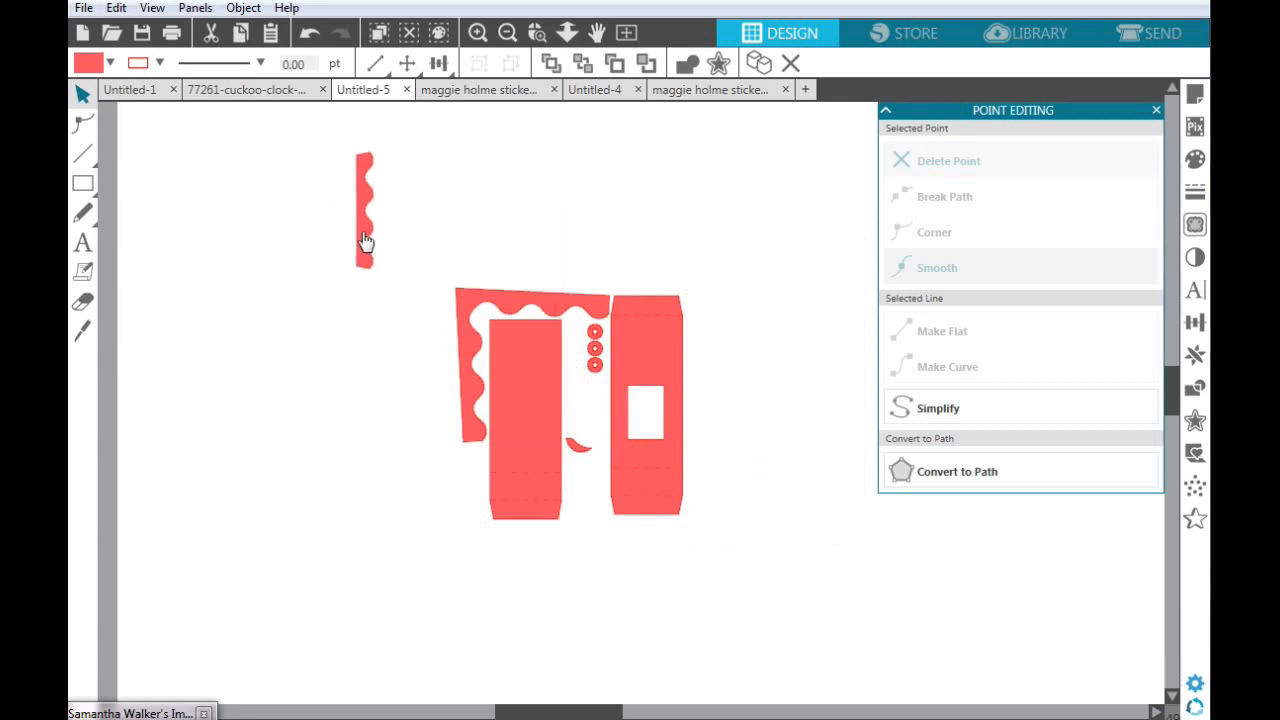
pyautogui.moveTo(470, 310); pyautogui.dragTo(229, 270)
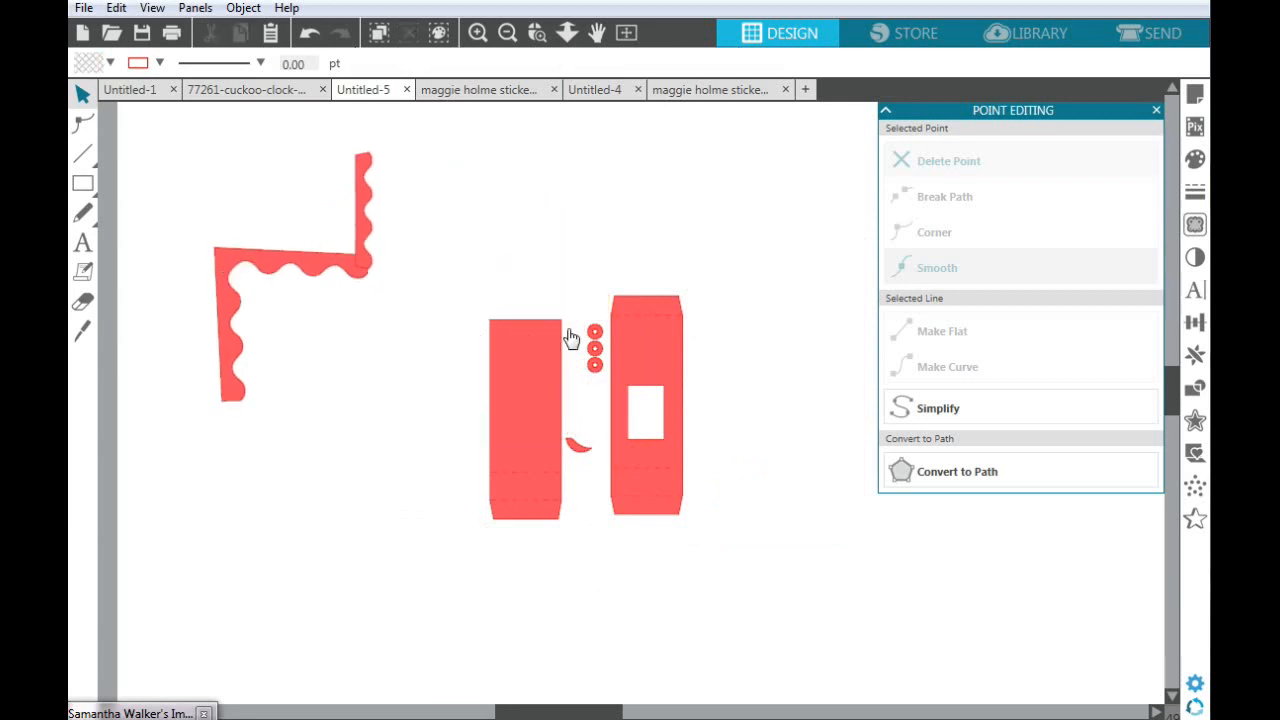
pyautogui.moveTo(541, 240); pyautogui.dragTo(412, 250)
pyautogui.click(571, 385)
pyautogui.moveTo(597, 370); pyautogui.dragTo(471, 217)
pyautogui.moveTo(594, 340); pyautogui.dragTo(432, 253)
pyautogui.moveTo(572, 440)
pyautogui.mouseDown()
pyautogui.moveTo(457, 263)
pyautogui.moveTo(400, 250)
pyautogui.mouseUp()
# Delete the separated scalloped trims, crescent and rings, including the one left over
pyautogui.moveTo(125, 141)
pyautogui.mouseDown()
pyautogui.moveTo(445, 232)
pyautogui.moveTo(478, 291)
pyautogui.mouseUp()
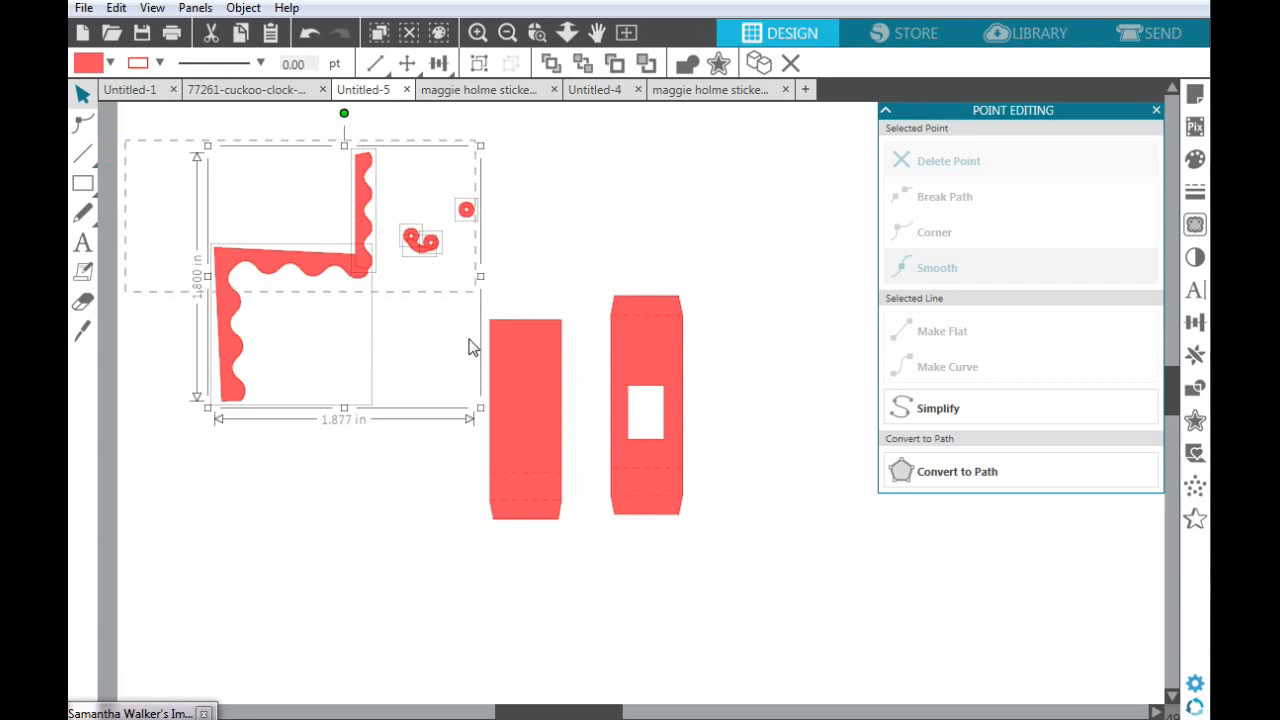
pyautogui.moveTo(457, 362); pyautogui.dragTo(457, 366)
pyautogui.press('Delete')
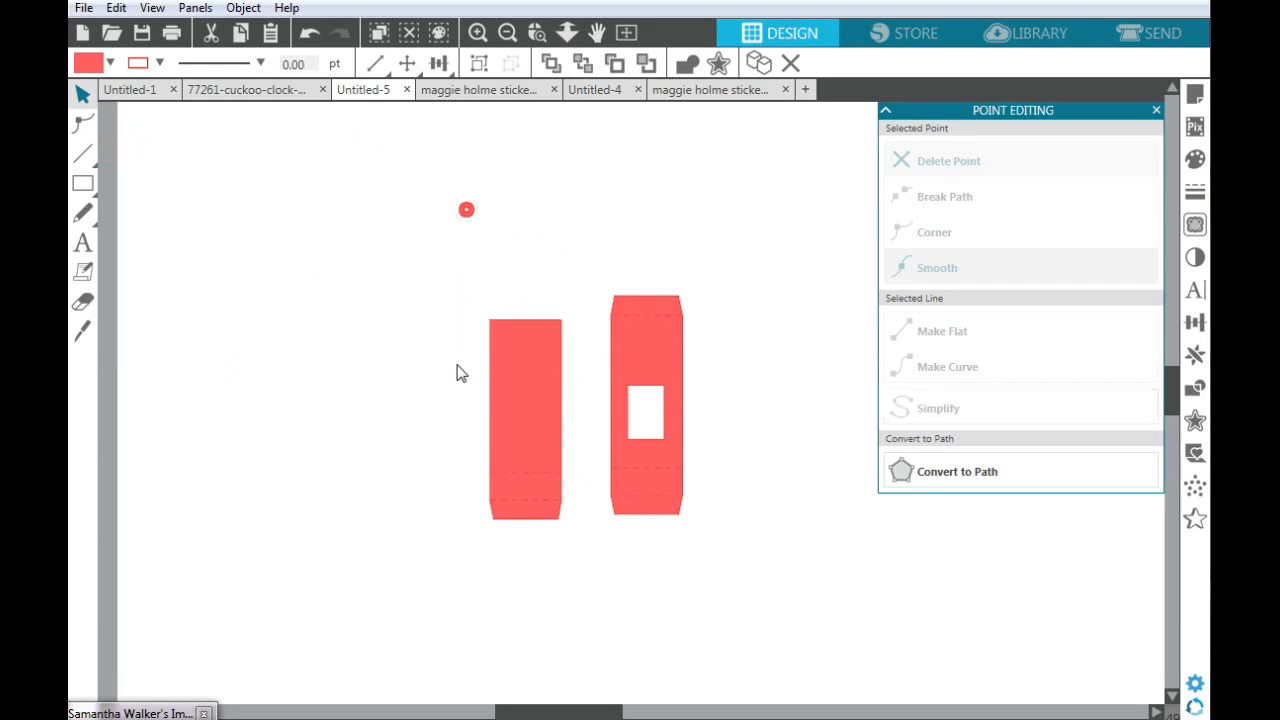
pyautogui.click(467, 214)
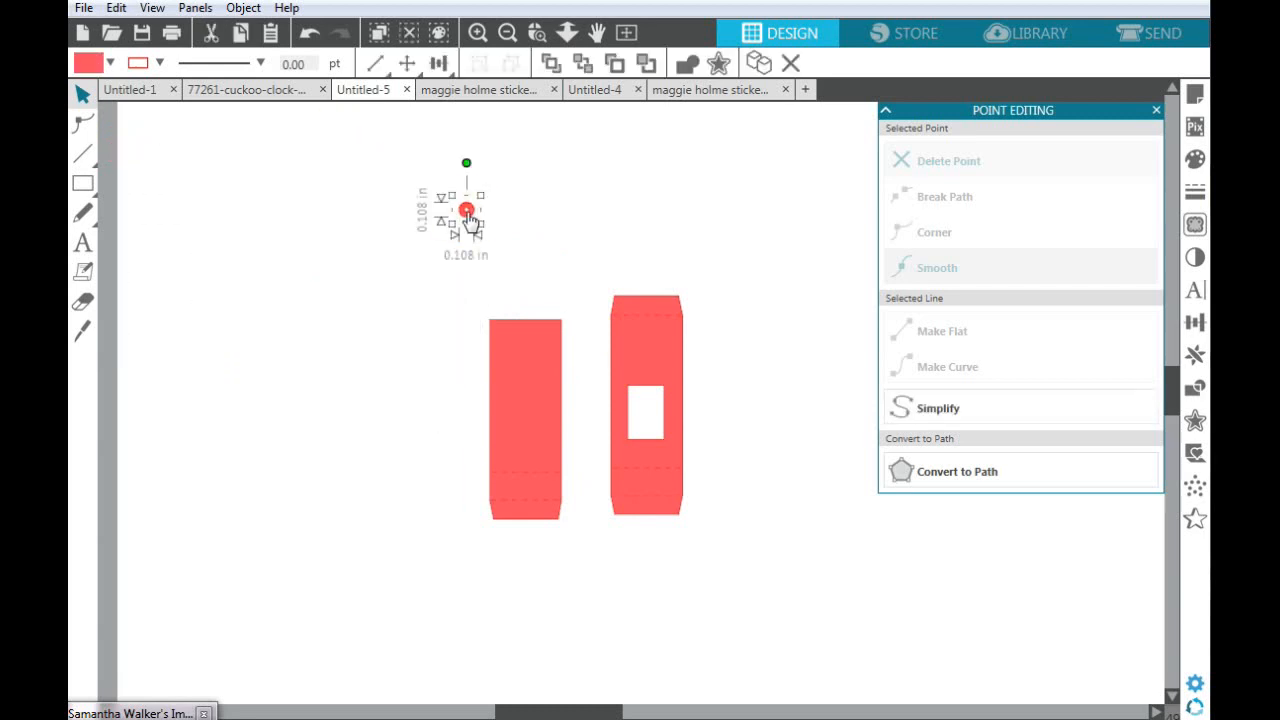
pyautogui.press('Delete')
# Move the two red panels up into clear space, keeping them side by side
pyautogui.moveTo(528, 394); pyautogui.dragTo(339, 271)
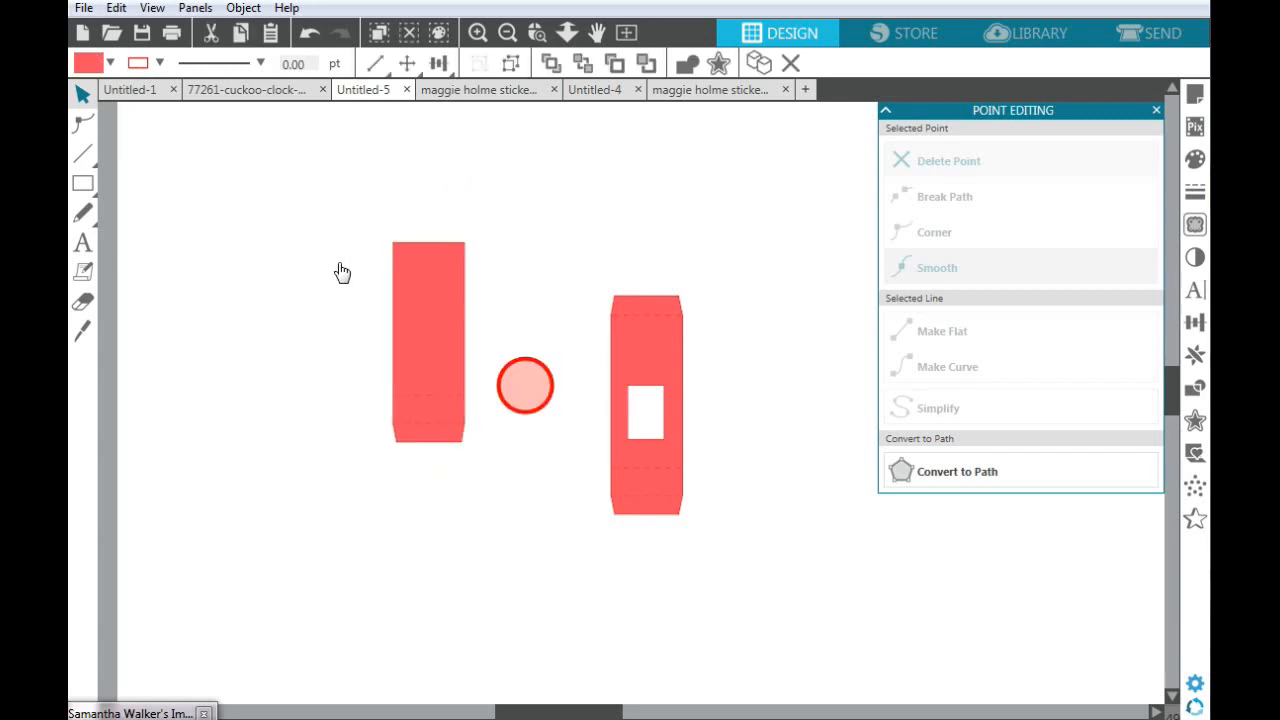
pyautogui.moveTo(634, 349); pyautogui.dragTo(477, 246)
pyautogui.click(483, 294)
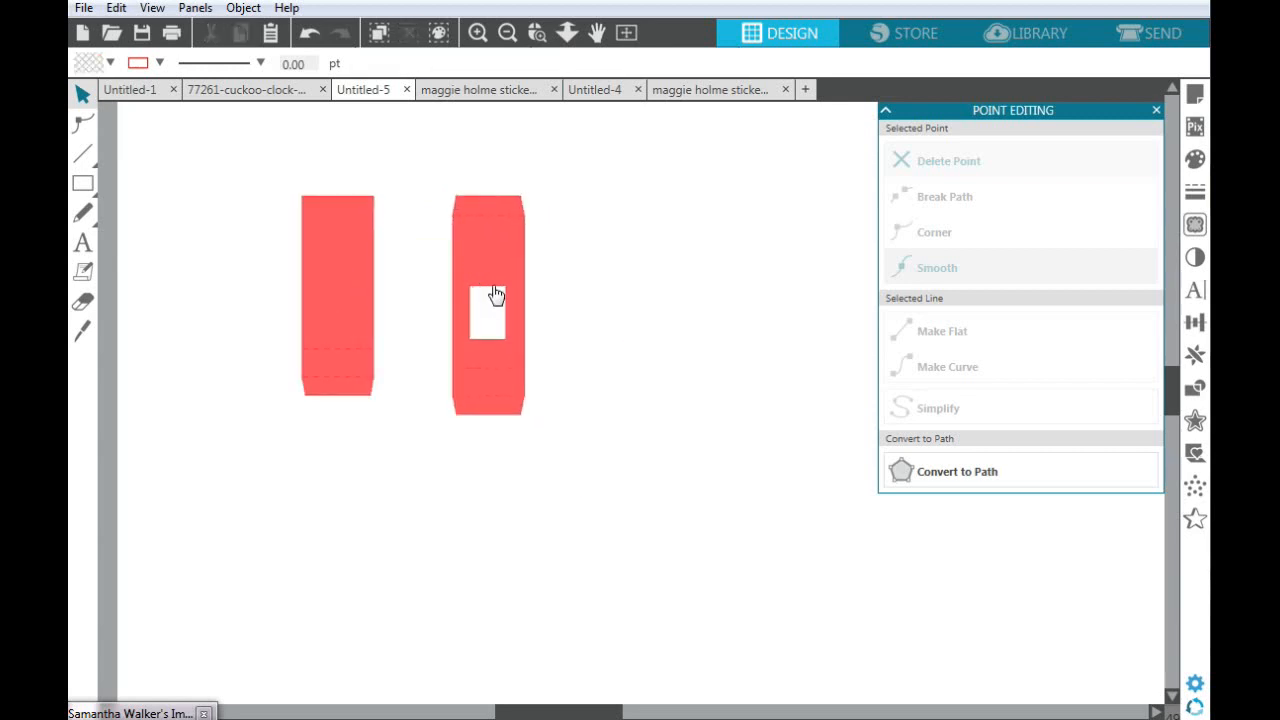
# Remove the rectangular window from the second red panel by deleting all of its points
pyautogui.click(496, 295)
pyautogui.click(495, 292)
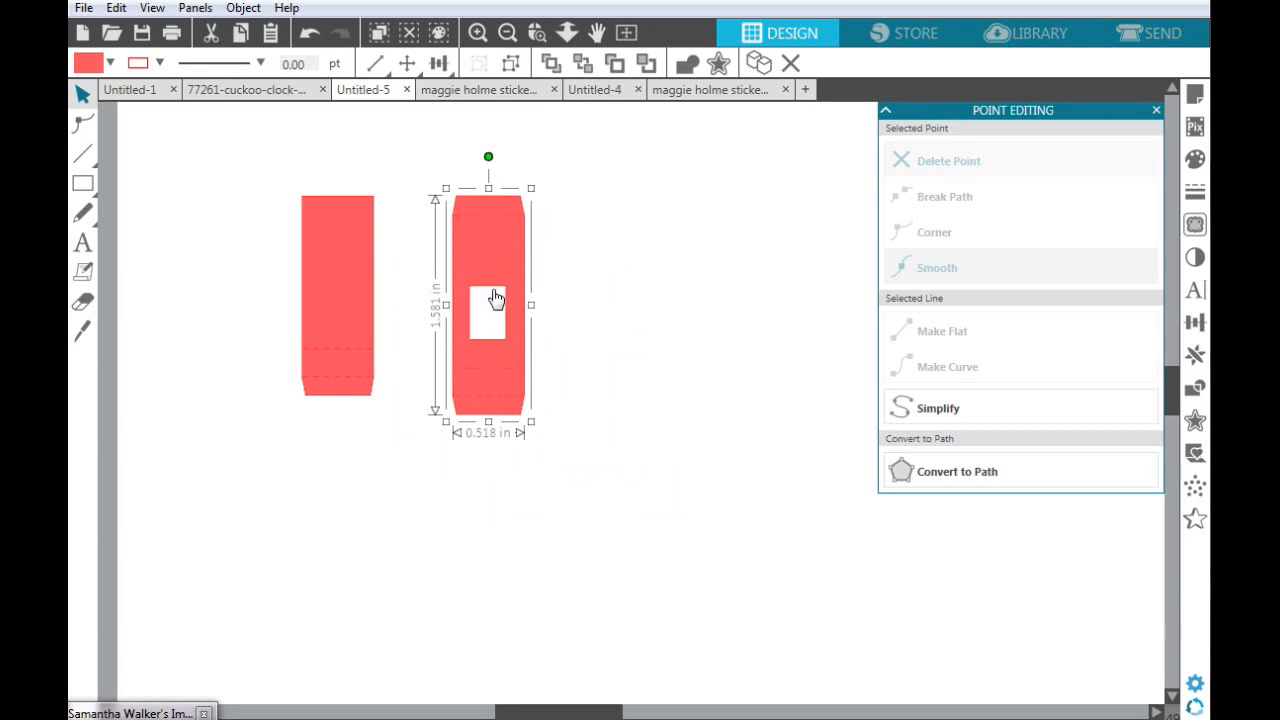
pyautogui.click(503, 310)
pyautogui.click(935, 408)
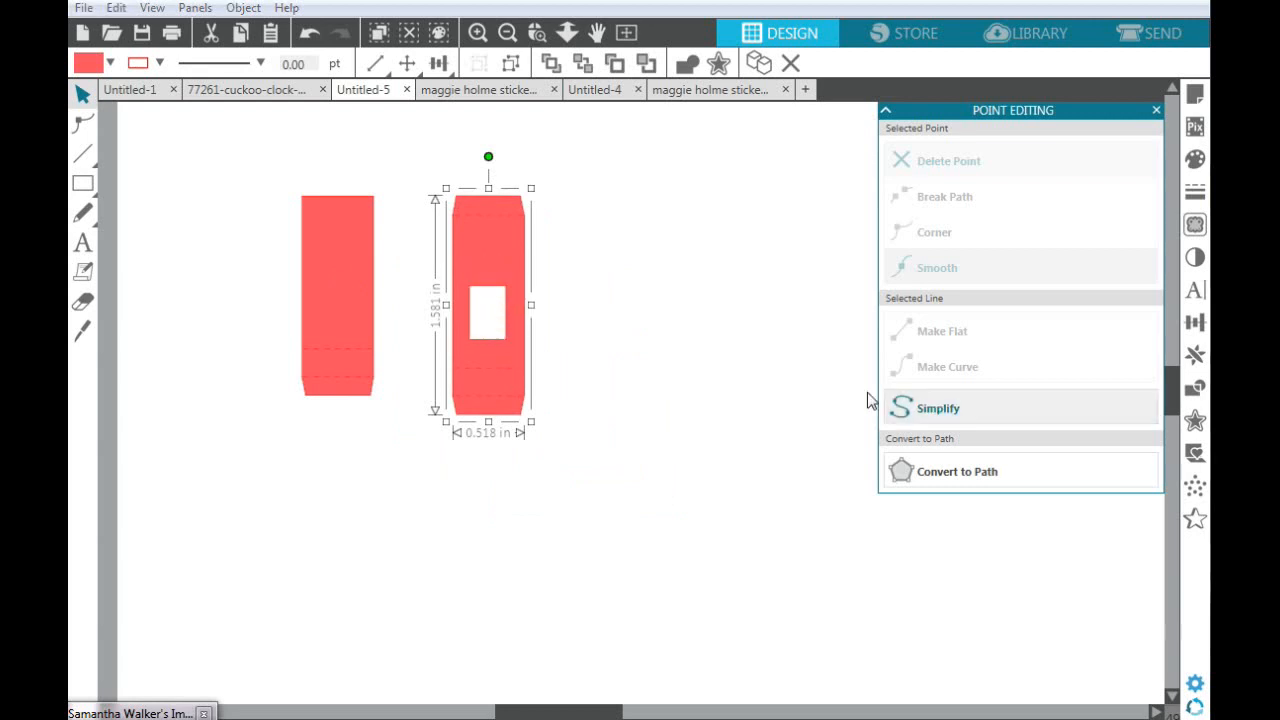
pyautogui.click(494, 291)
pyautogui.doubleClick(491, 286)
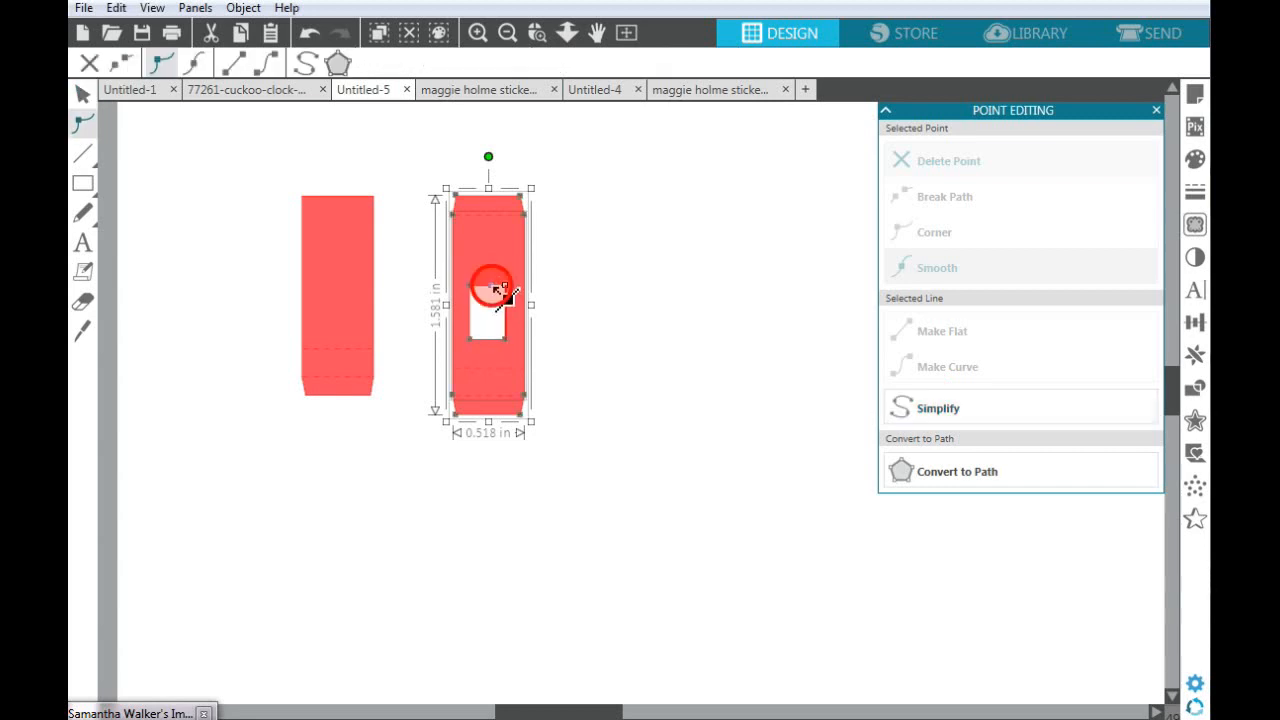
pyautogui.click(504, 287)
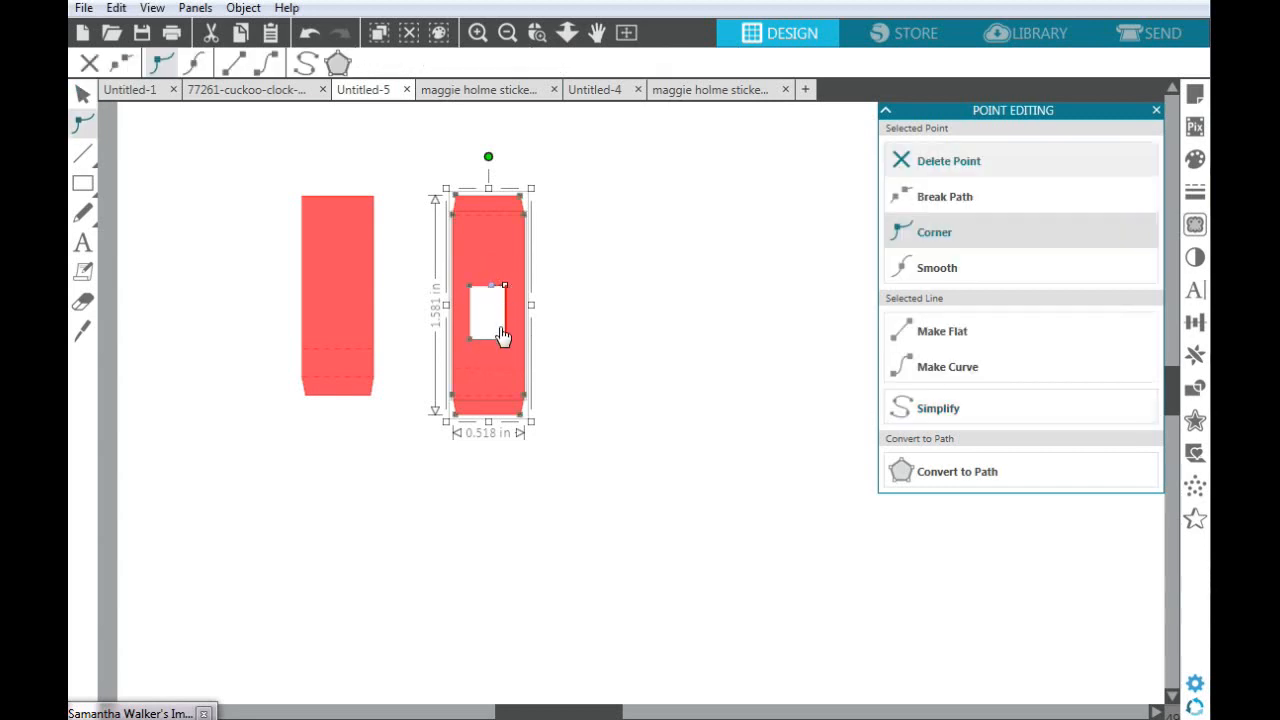
pyautogui.click(949, 163)
pyautogui.click(949, 163)
pyautogui.click(949, 163)
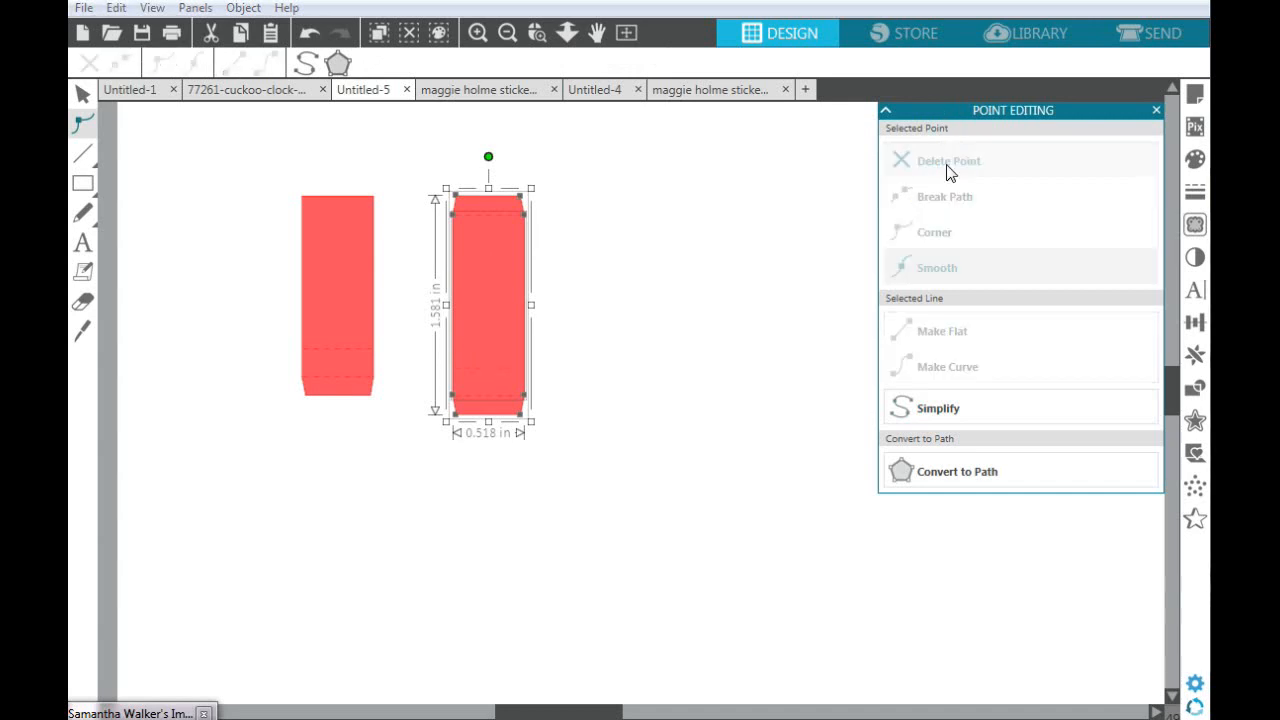
pyautogui.click(661, 240)
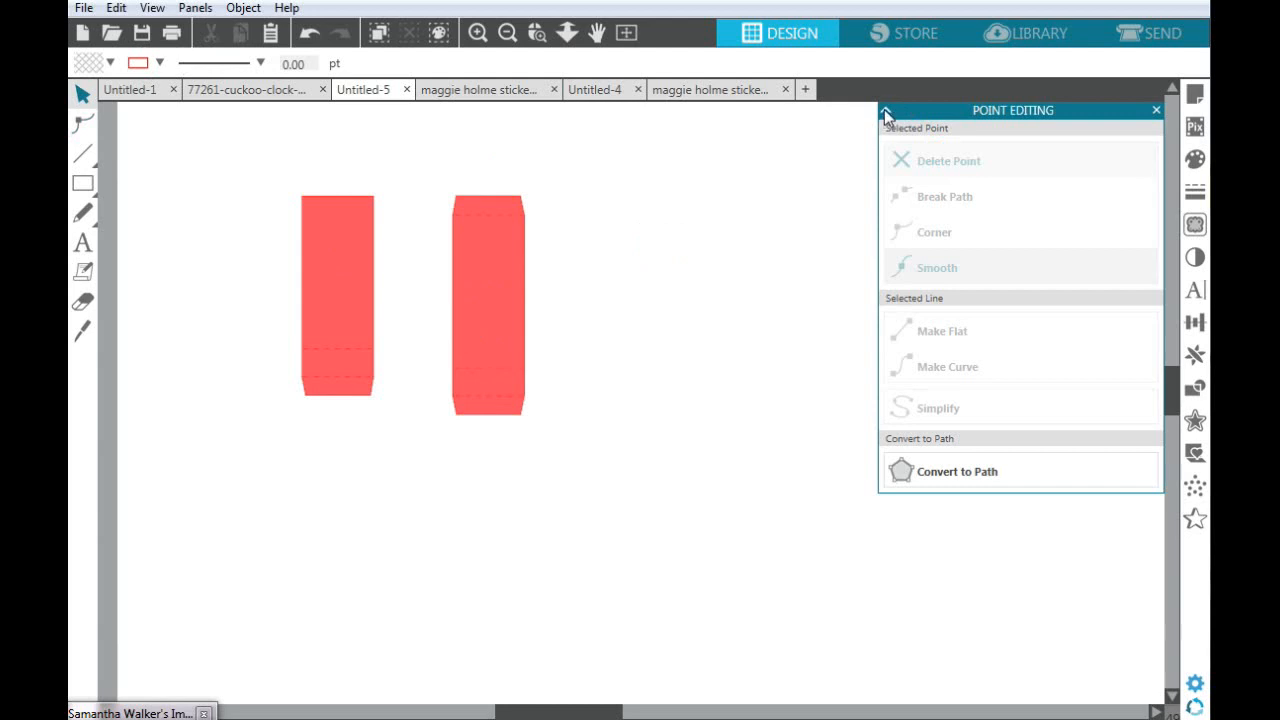
# Collapse the Point Editing options and move both teal house shapes side by side above the red panels
pyautogui.click(507, 33)
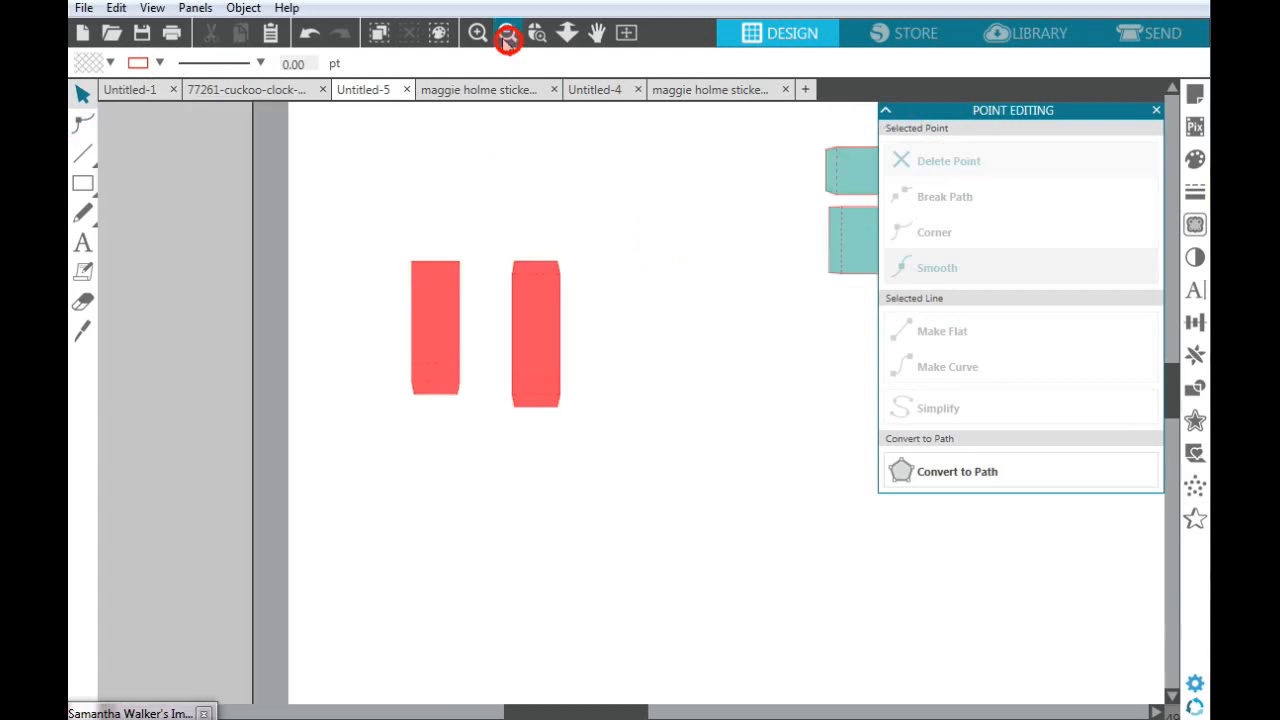
pyautogui.click(479, 38)
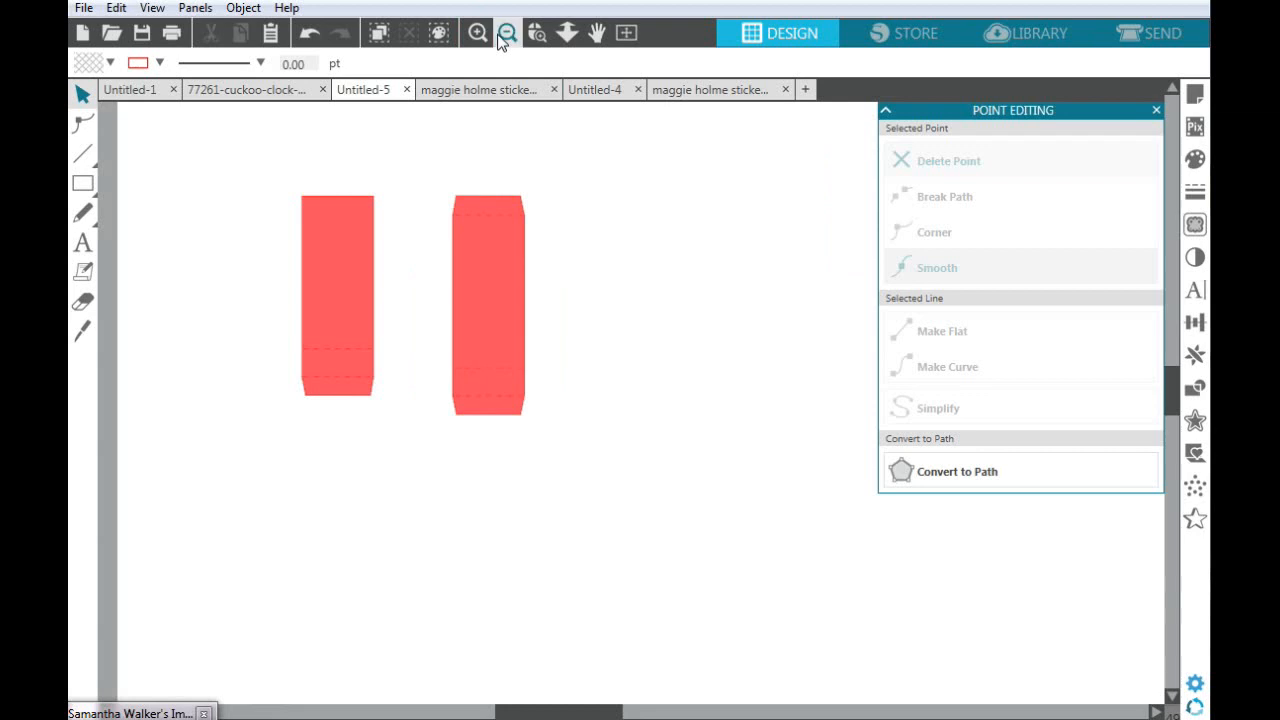
pyautogui.click(503, 36)
pyautogui.click(503, 36)
pyautogui.click(503, 36)
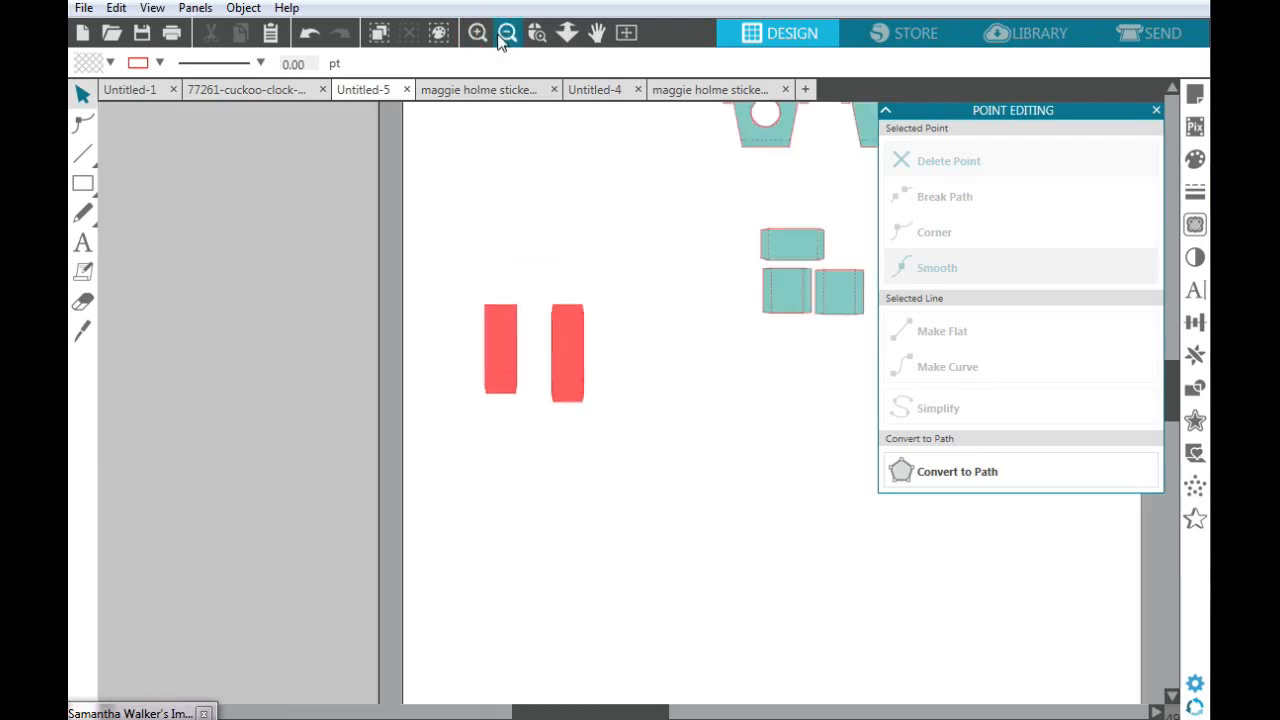
pyautogui.click(503, 36)
pyautogui.click(886, 112)
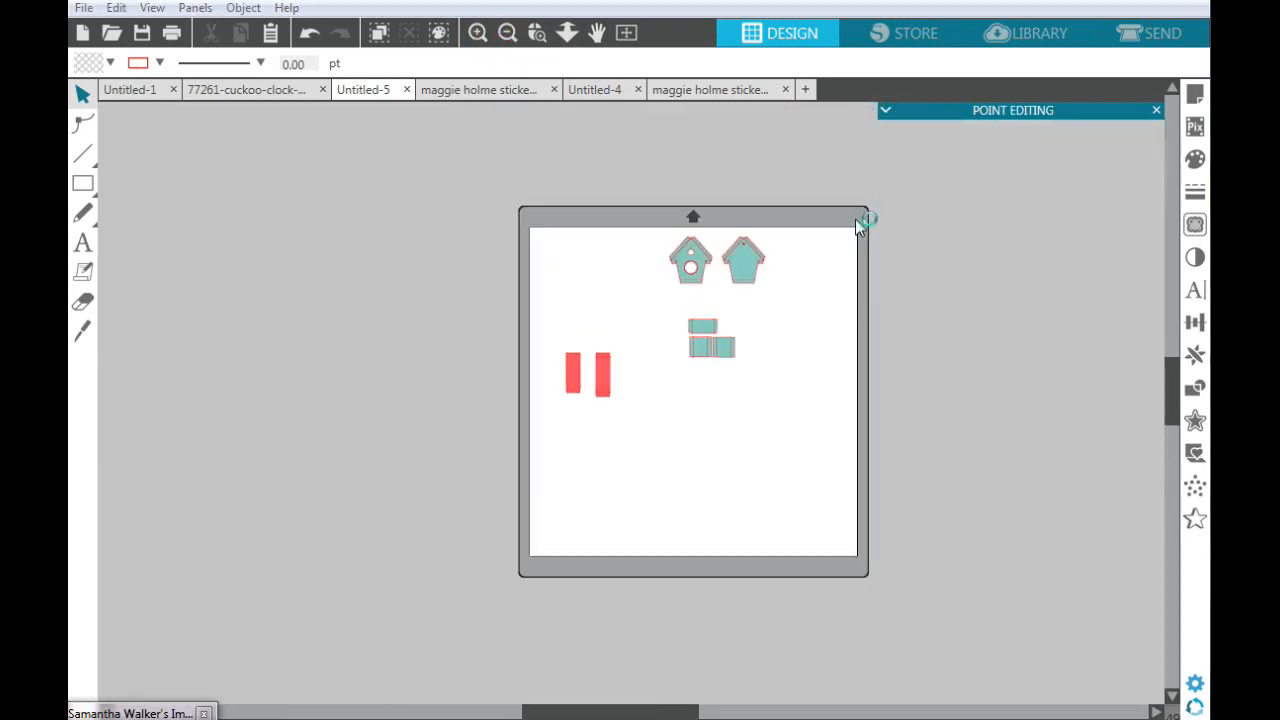
pyautogui.click(507, 35)
pyautogui.click(507, 35)
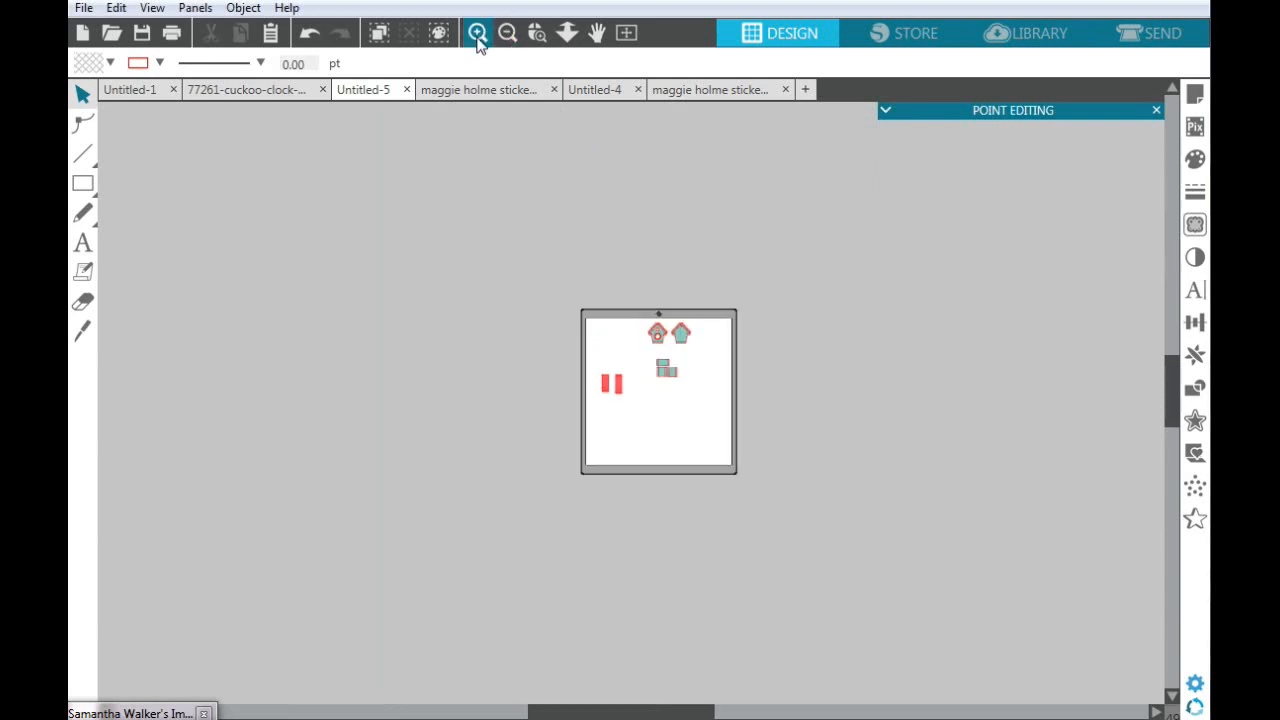
pyautogui.click(477, 34)
pyautogui.click(477, 34)
pyautogui.click(477, 34)
pyautogui.click(477, 34)
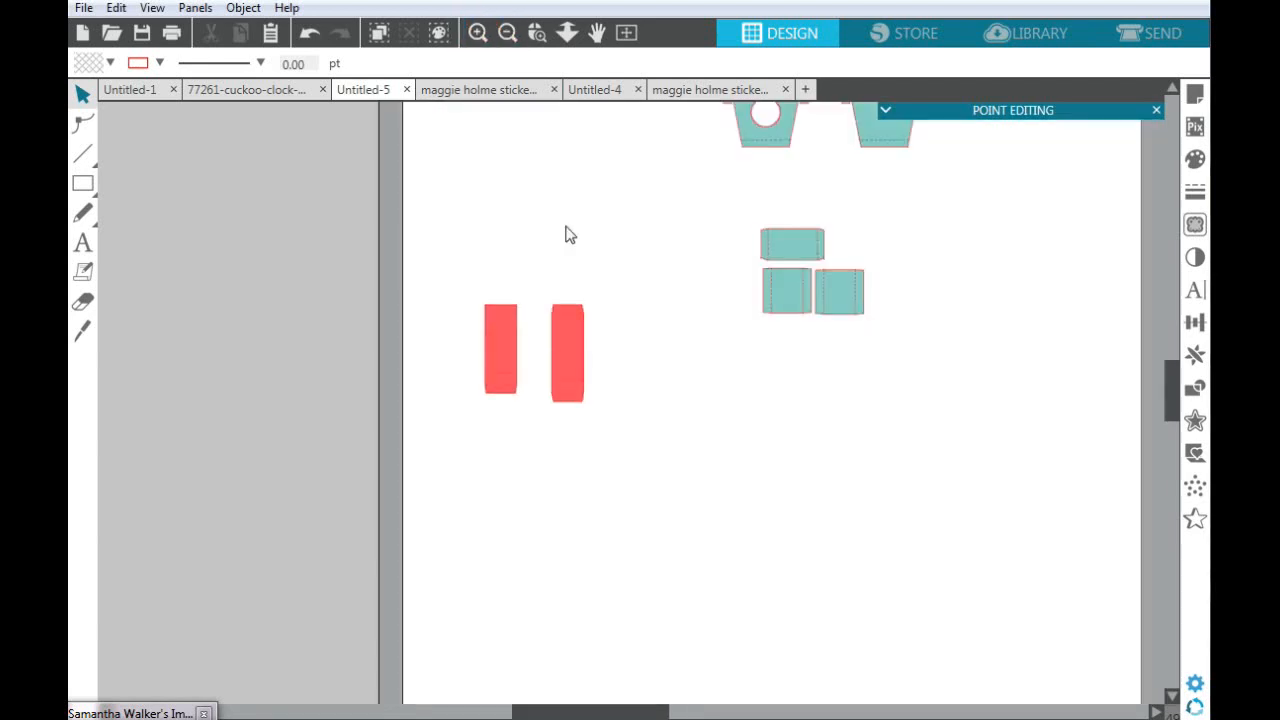
pyautogui.moveTo(645, 710); pyautogui.dragTo(710, 710)
pyautogui.moveTo(1173, 383); pyautogui.dragTo(1173, 351)
pyautogui.moveTo(550, 307); pyautogui.dragTo(298, 418)
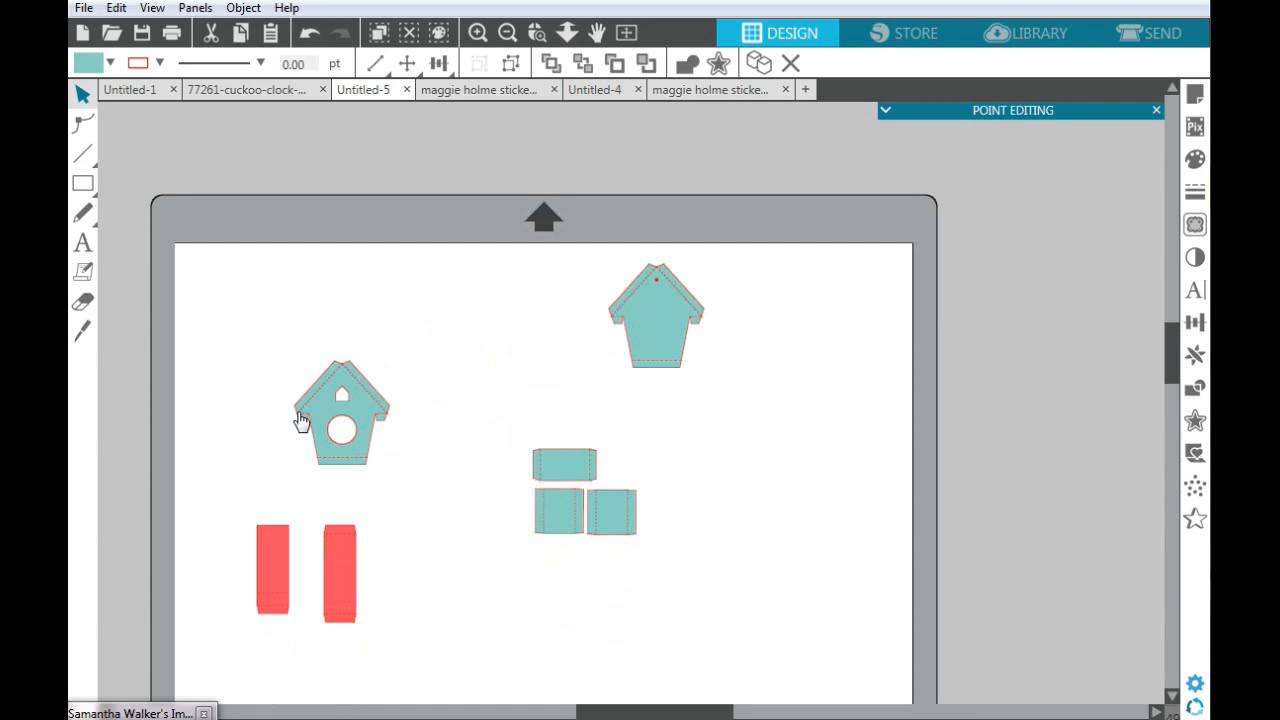
pyautogui.moveTo(665, 350); pyautogui.dragTo(412, 462)
# Group the wide teal panel with its fold lines and move it beside the house shapes
pyautogui.moveTo(561, 460); pyautogui.dragTo(474, 466)
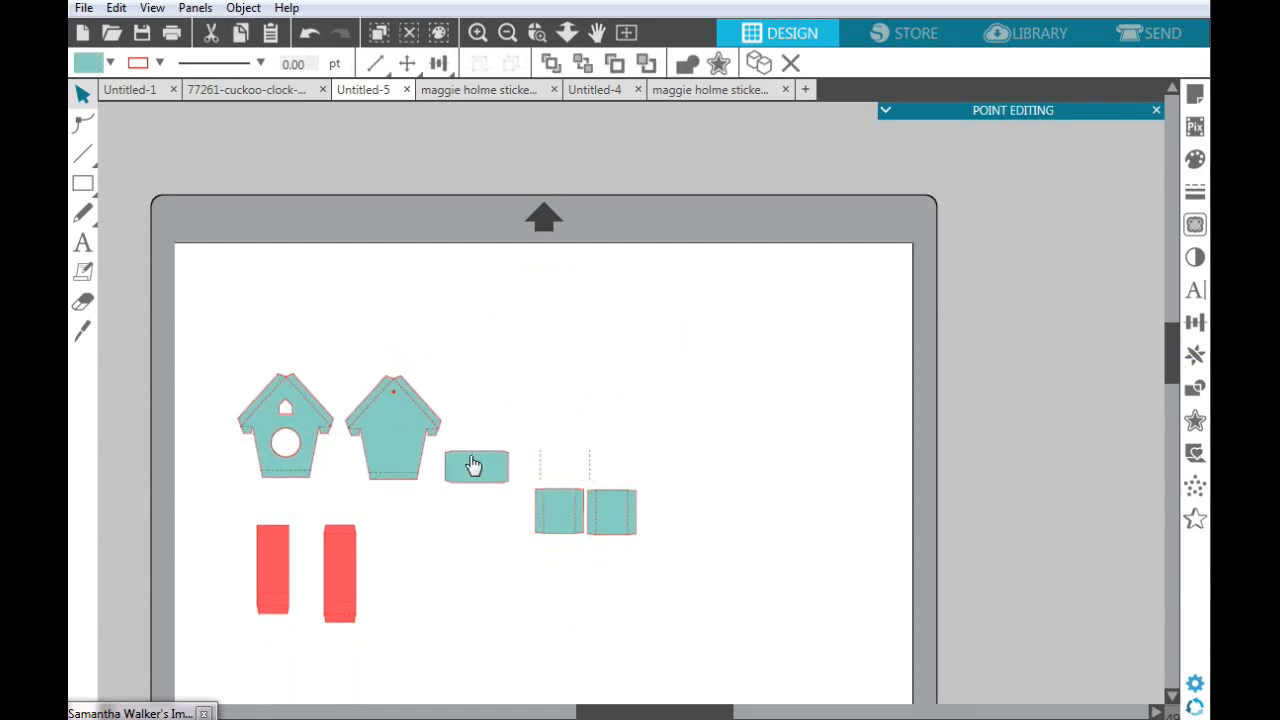
pyautogui.click(310, 33)
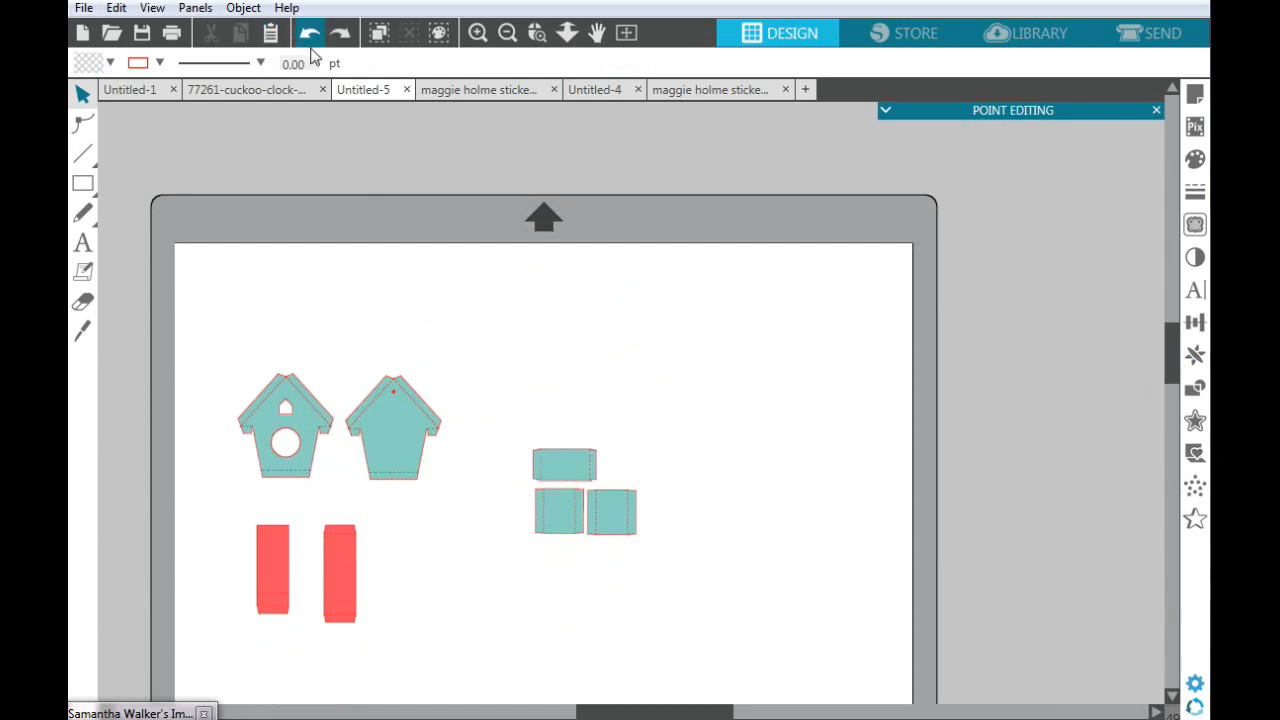
pyautogui.click(543, 474)
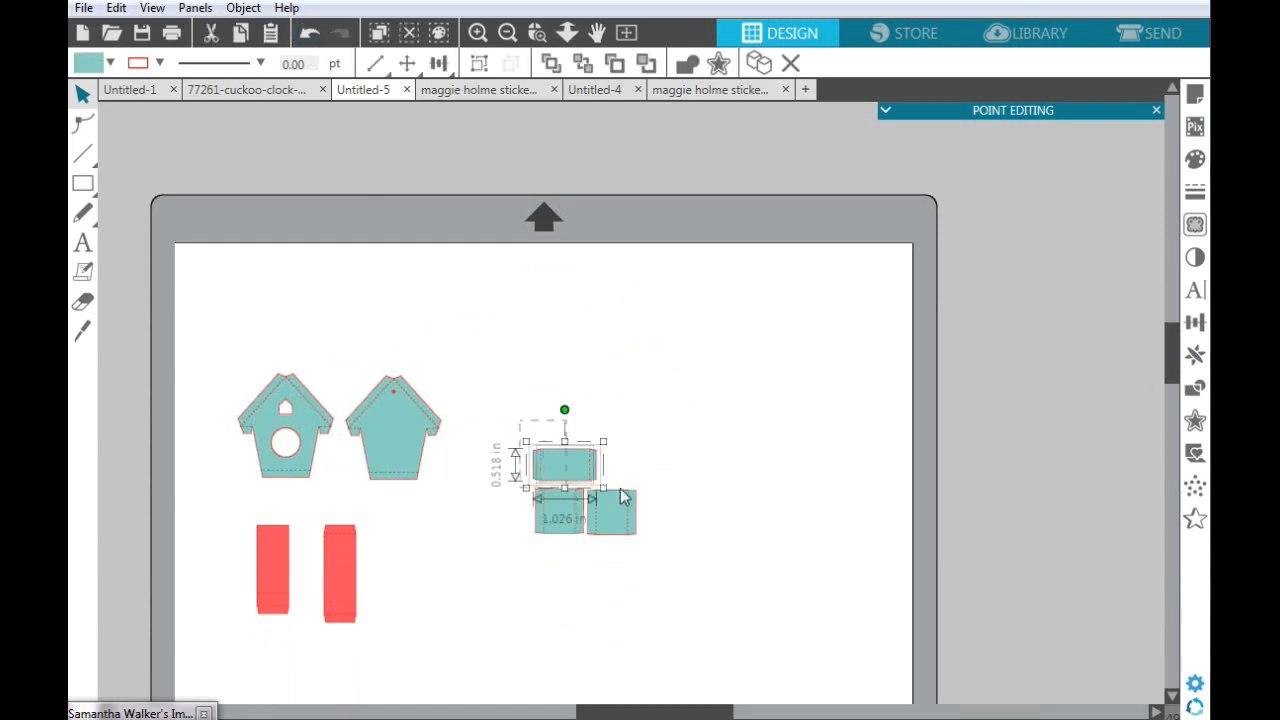
pyautogui.rightClick(577, 467)
pyautogui.click(606, 543)
pyautogui.click(740, 497)
pyautogui.moveTo(584, 473); pyautogui.dragTo(529, 436)
# Ungroup the pair of square teal panels and place them below the wide panel
pyautogui.moveTo(561, 528); pyautogui.dragTo(538, 572)
pyautogui.click(467, 506)
pyautogui.moveTo(465, 495); pyautogui.dragTo(719, 627)
pyautogui.rightClick(590, 572)
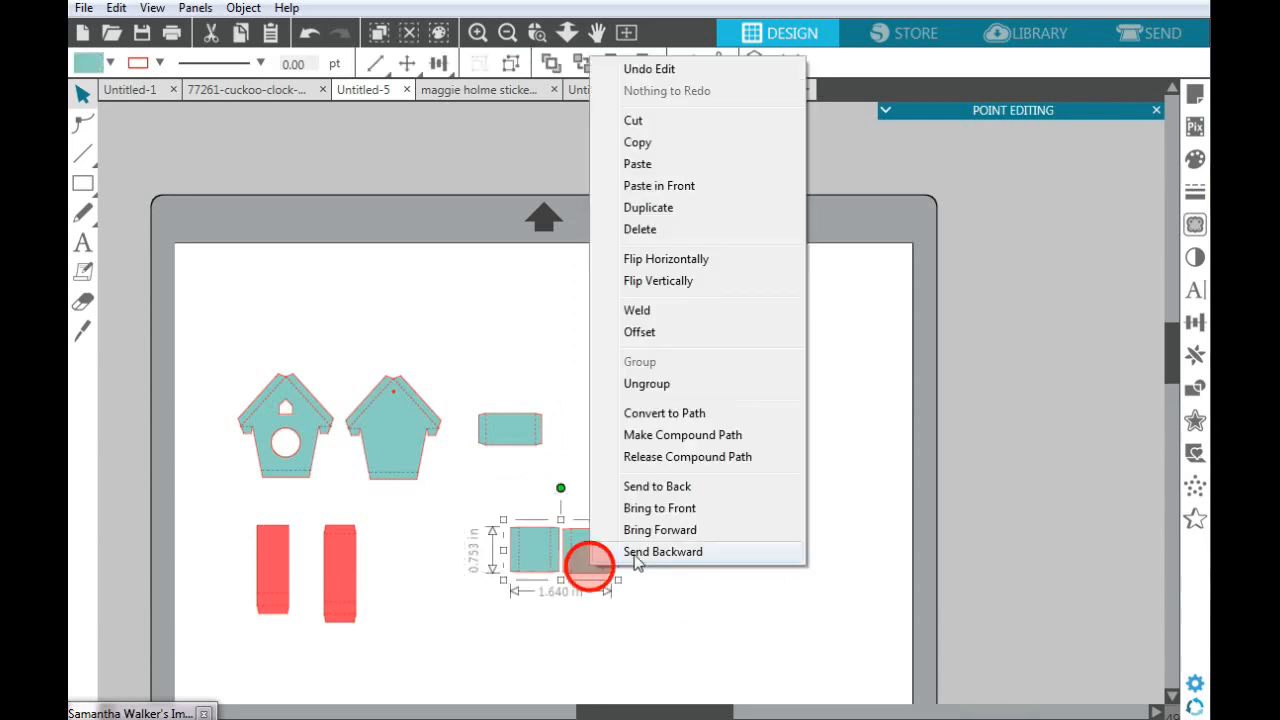
pyautogui.click(640, 384)
pyautogui.moveTo(593, 540); pyautogui.dragTo(578, 505)
# Move one square teal panel away from its neighbour, leaving a clear gap between them
pyautogui.click(562, 562)
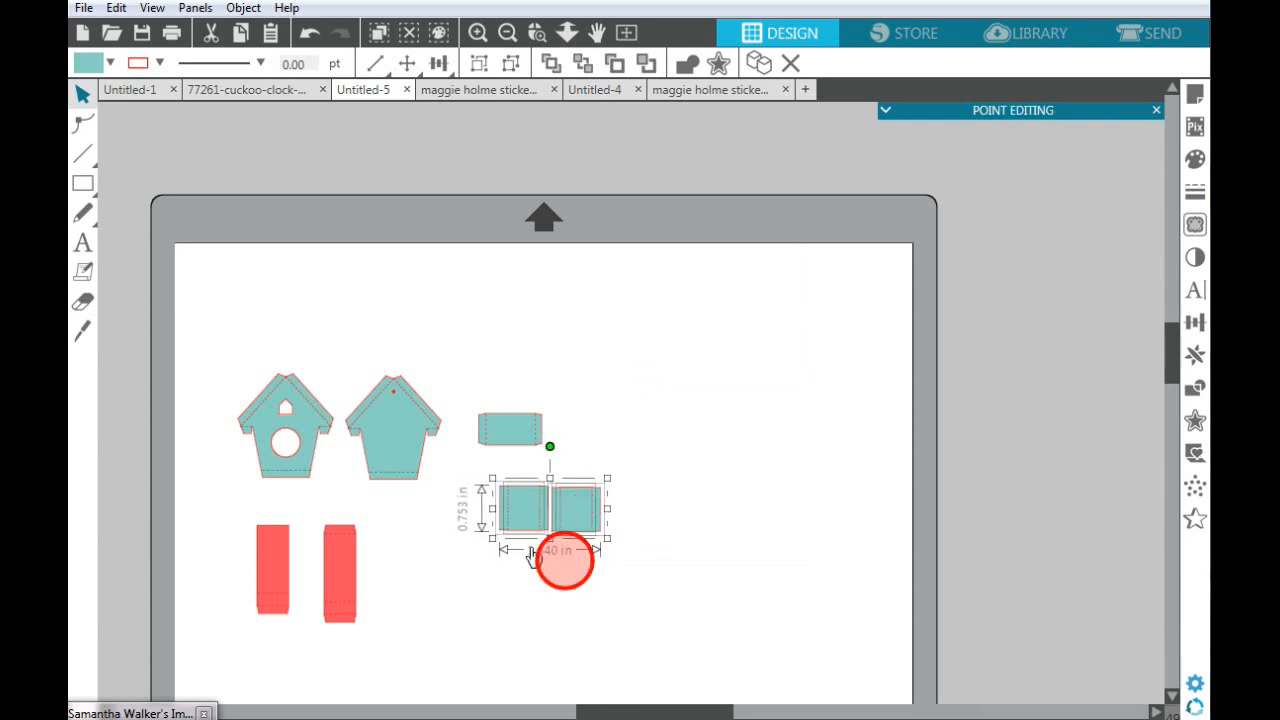
pyautogui.click(545, 602)
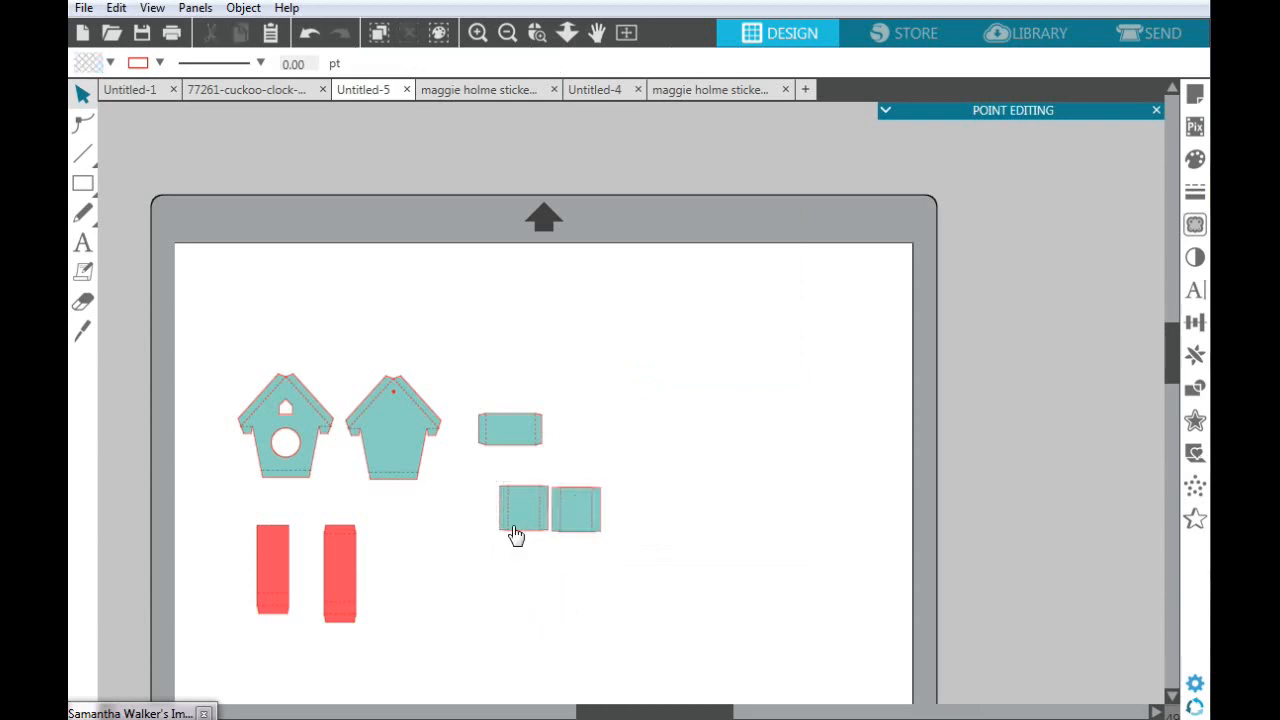
pyautogui.click(515, 527)
pyautogui.moveTo(522, 513); pyautogui.dragTo(517, 540)
pyautogui.press('Tab')
pyautogui.moveTo(1165, 320); pyautogui.dragTo(1174, 358)
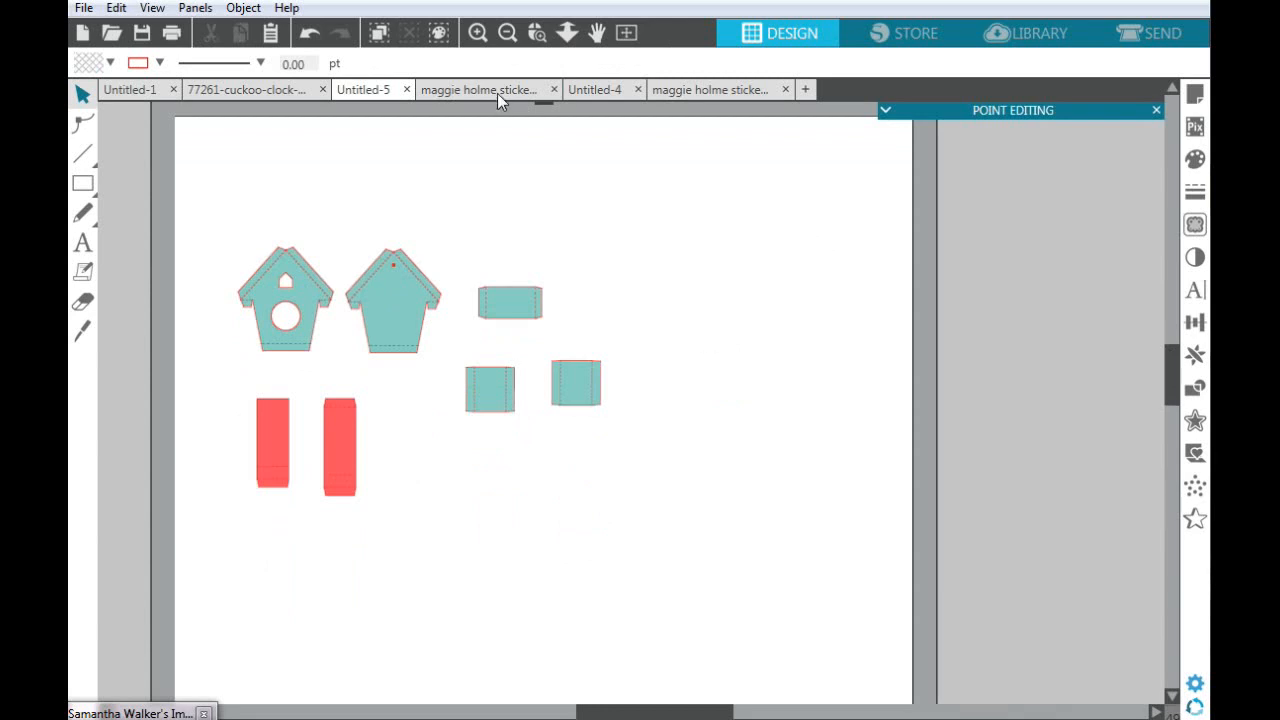
# Switch to the Untitled-4 document and move the pendulum outline off the mat, below the original teal panels
pyautogui.click(603, 94)
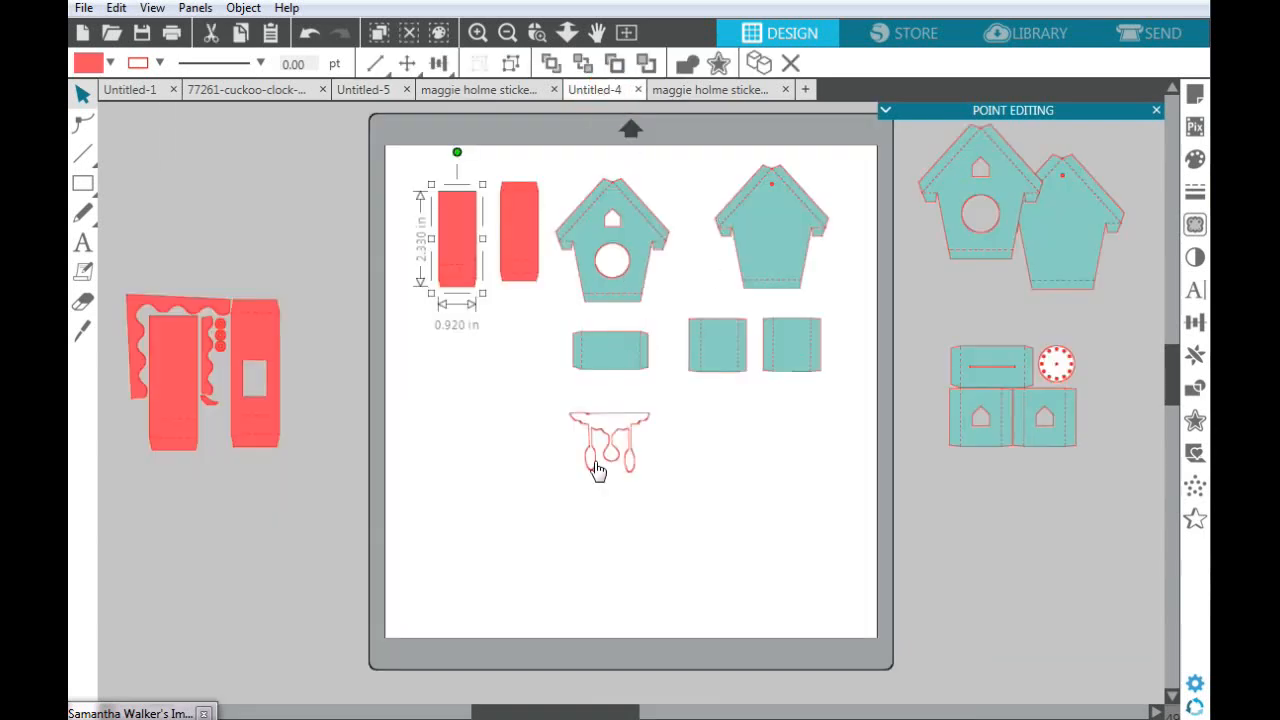
pyautogui.moveTo(596, 470); pyautogui.dragTo(600, 470)
pyautogui.click(708, 470)
pyautogui.moveTo(932, 492); pyautogui.dragTo(980, 506)
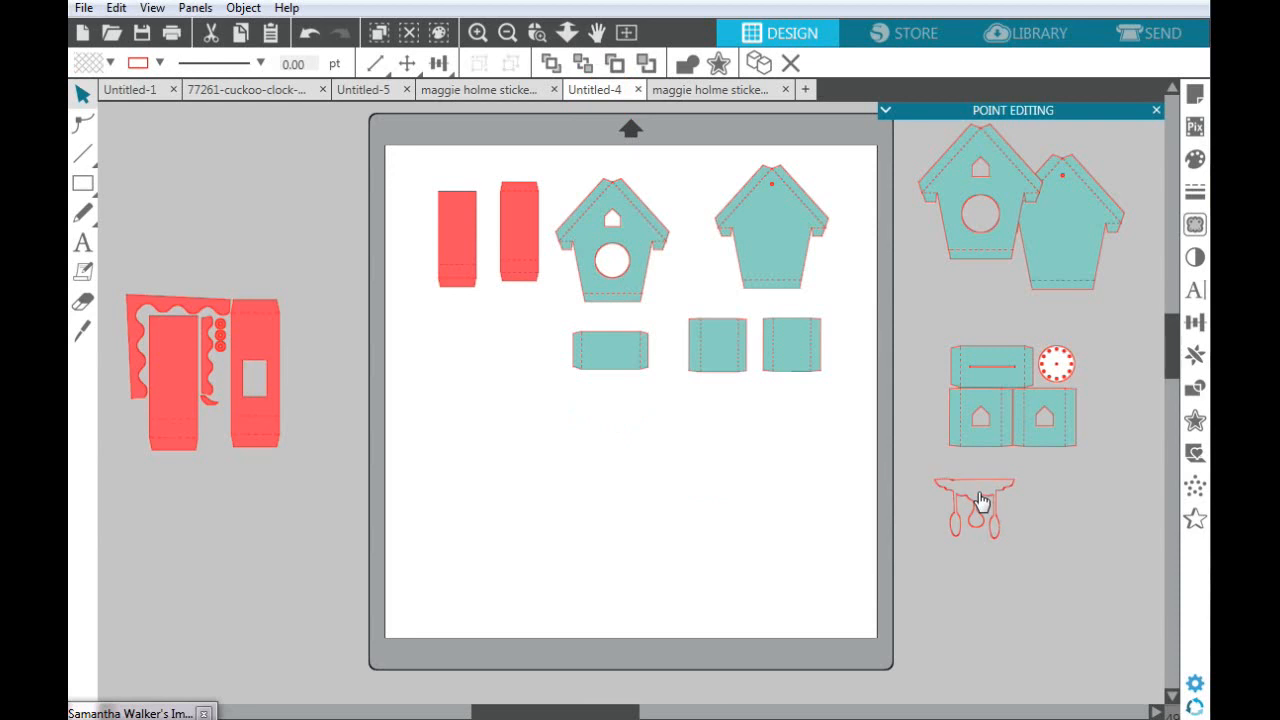
# Examine the dimensions of each red panel and of the grouped teal pieces
pyautogui.click(598, 328)
pyautogui.click(458, 244)
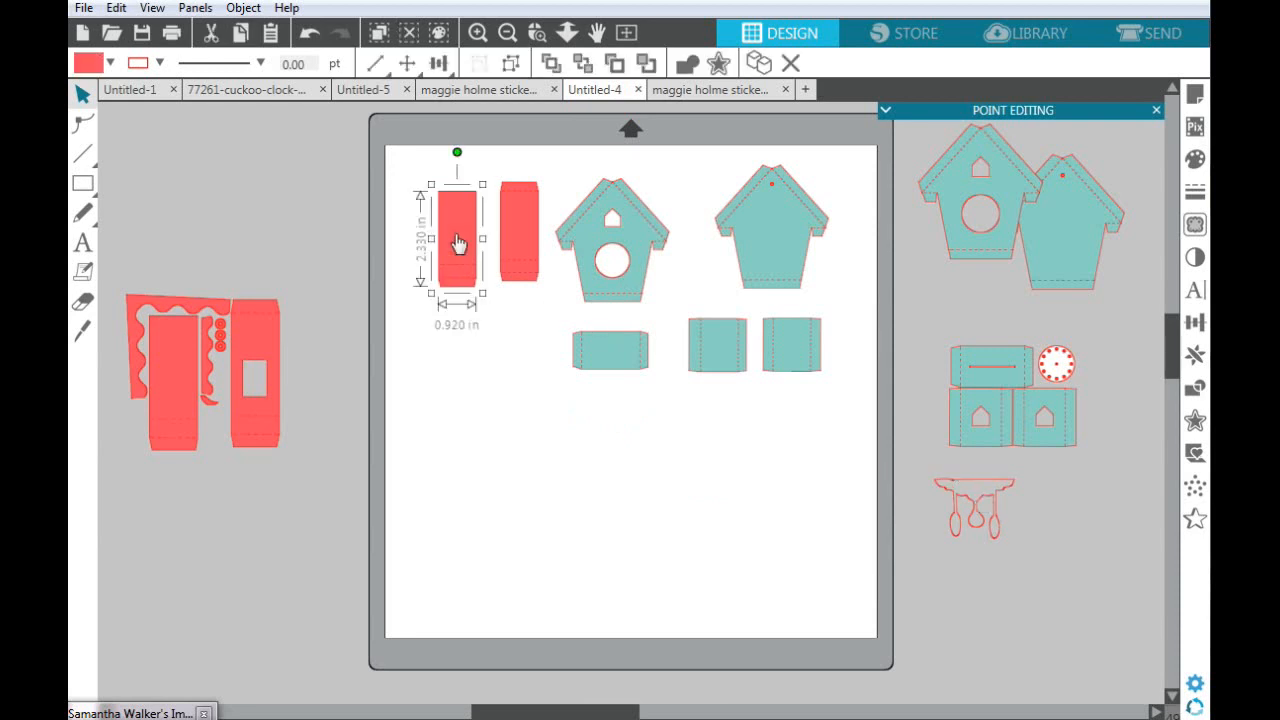
pyautogui.click(478, 33)
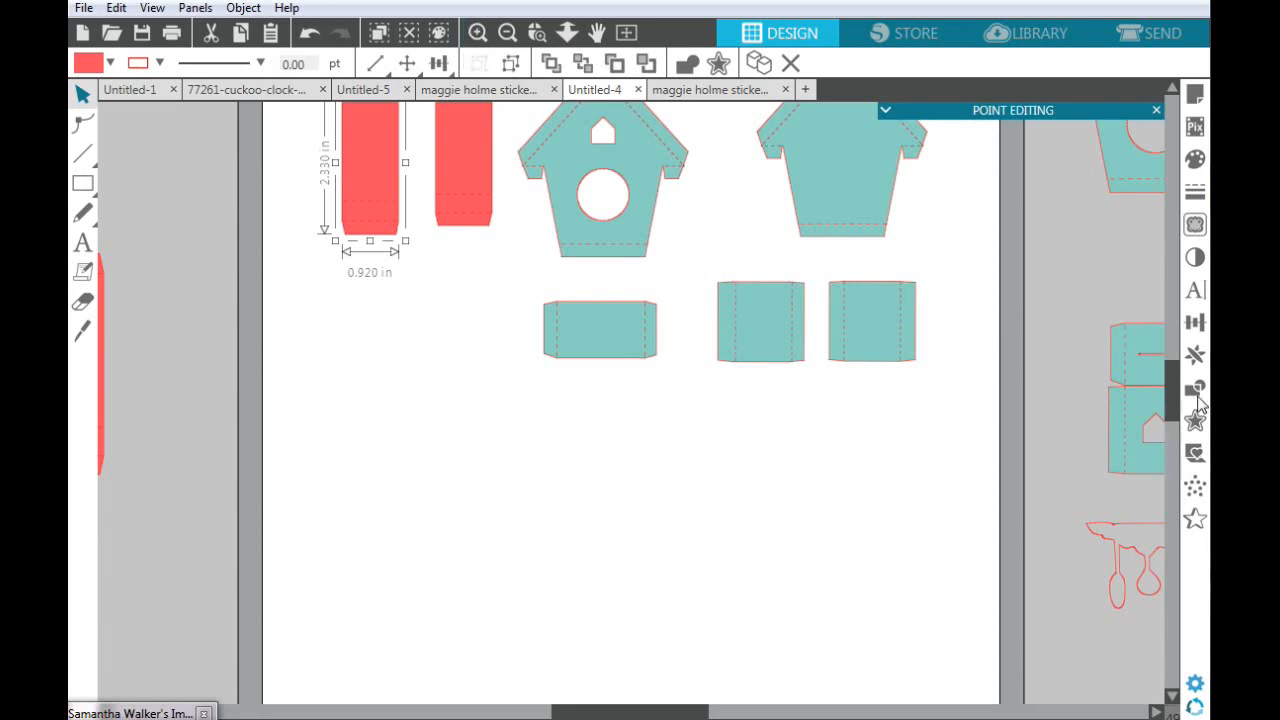
pyautogui.moveTo(1172, 400); pyautogui.dragTo(808, 383)
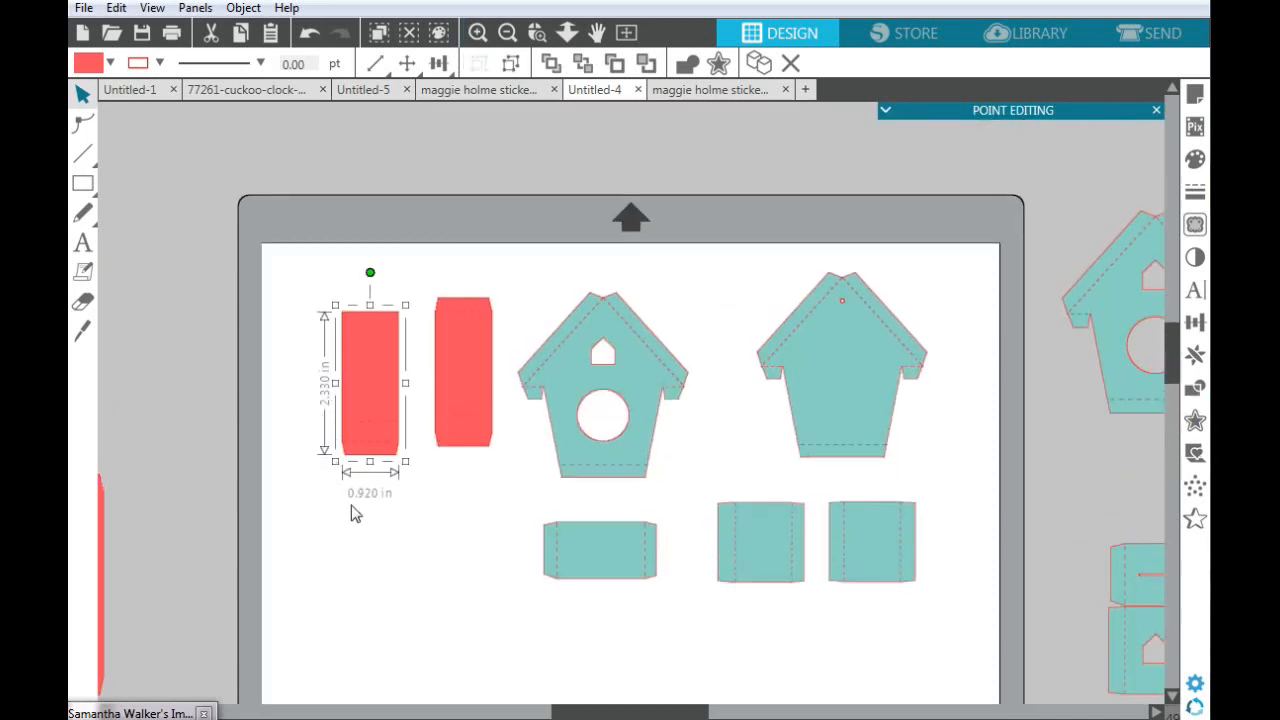
pyautogui.click(475, 418)
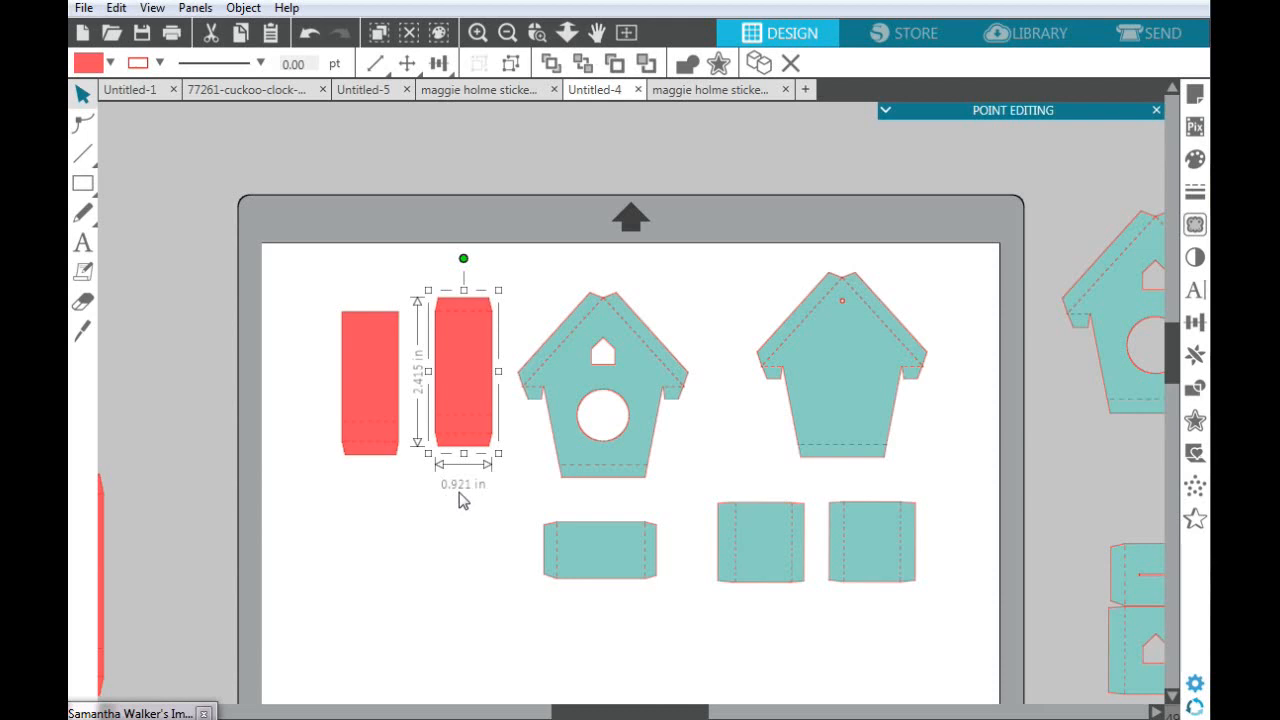
pyautogui.click(577, 385)
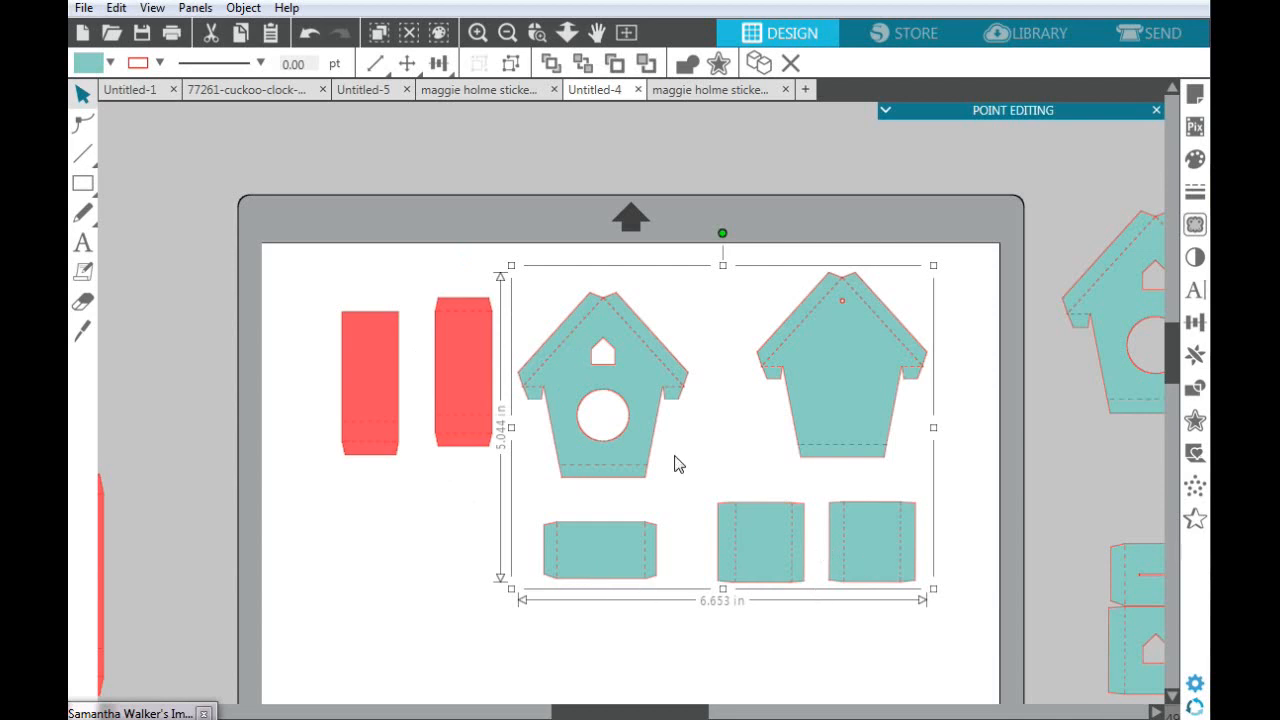
# Move both red panels side by side into the upper-left corner of the mat
pyautogui.click(366, 643)
pyautogui.moveTo(376, 386); pyautogui.dragTo(336, 337)
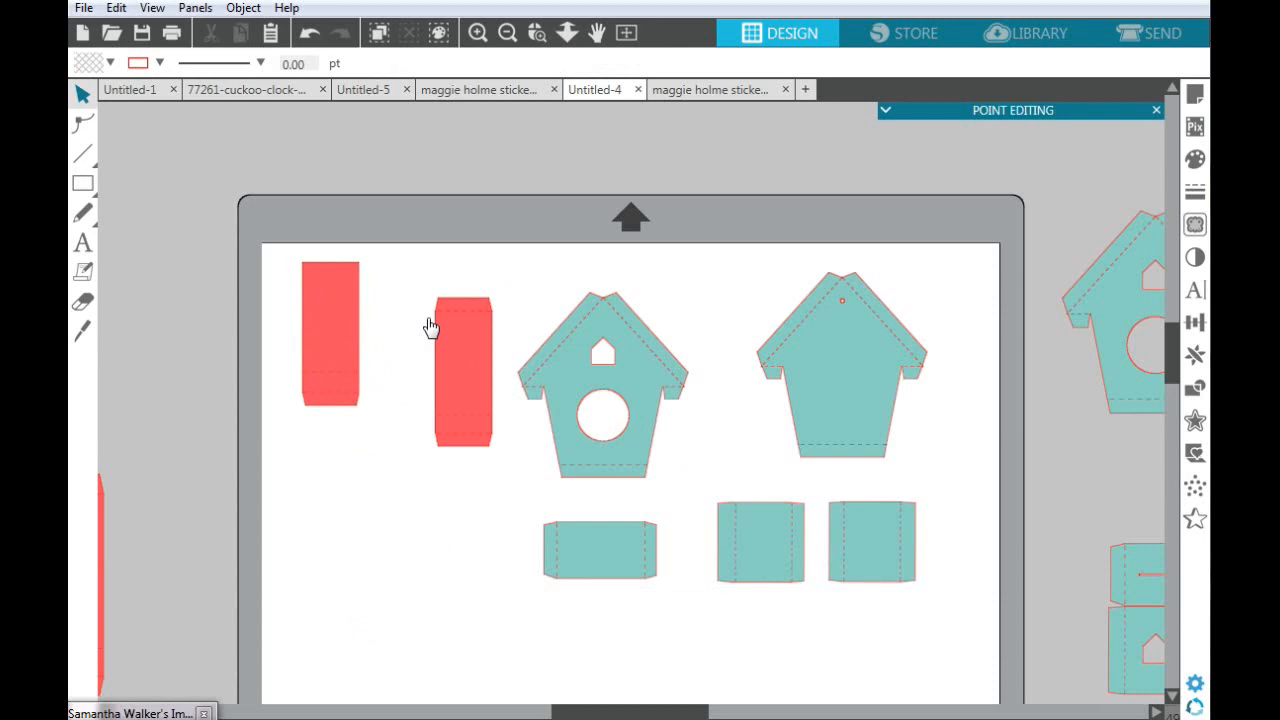
pyautogui.moveTo(430, 325); pyautogui.dragTo(365, 275)
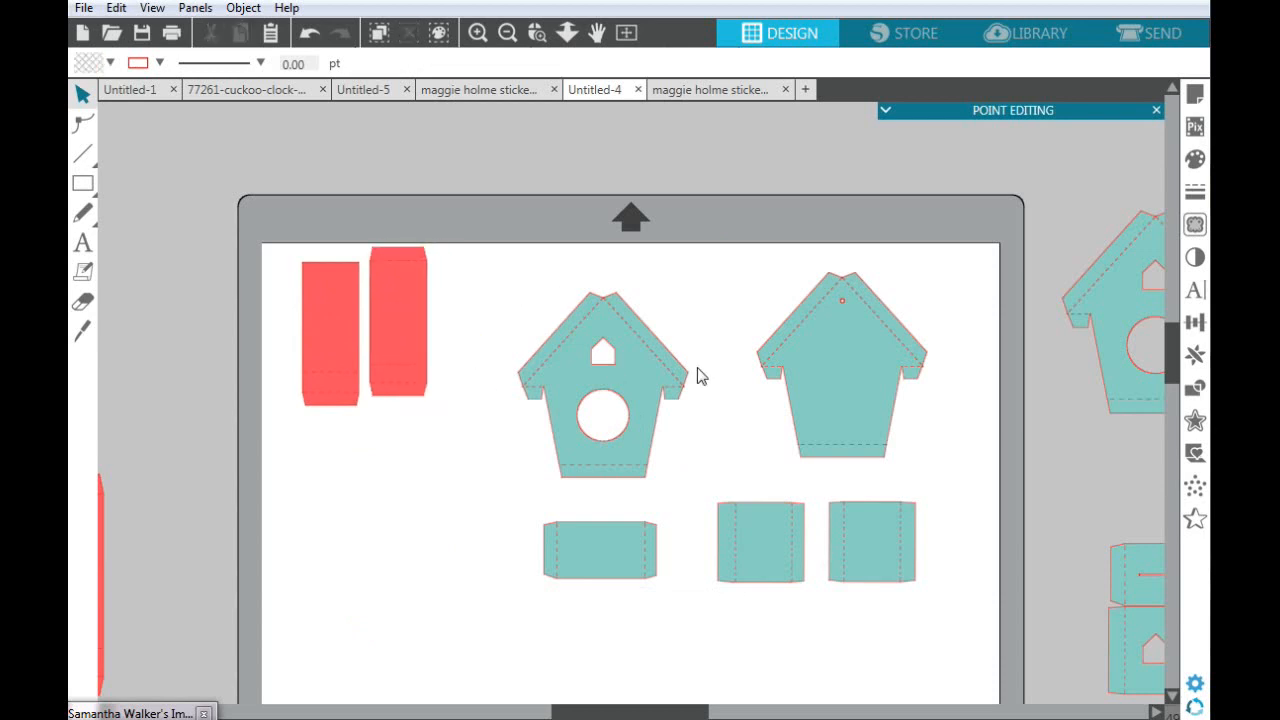
# Ungroup the teal house fronts and small teal panels on the mat
pyautogui.click(698, 463)
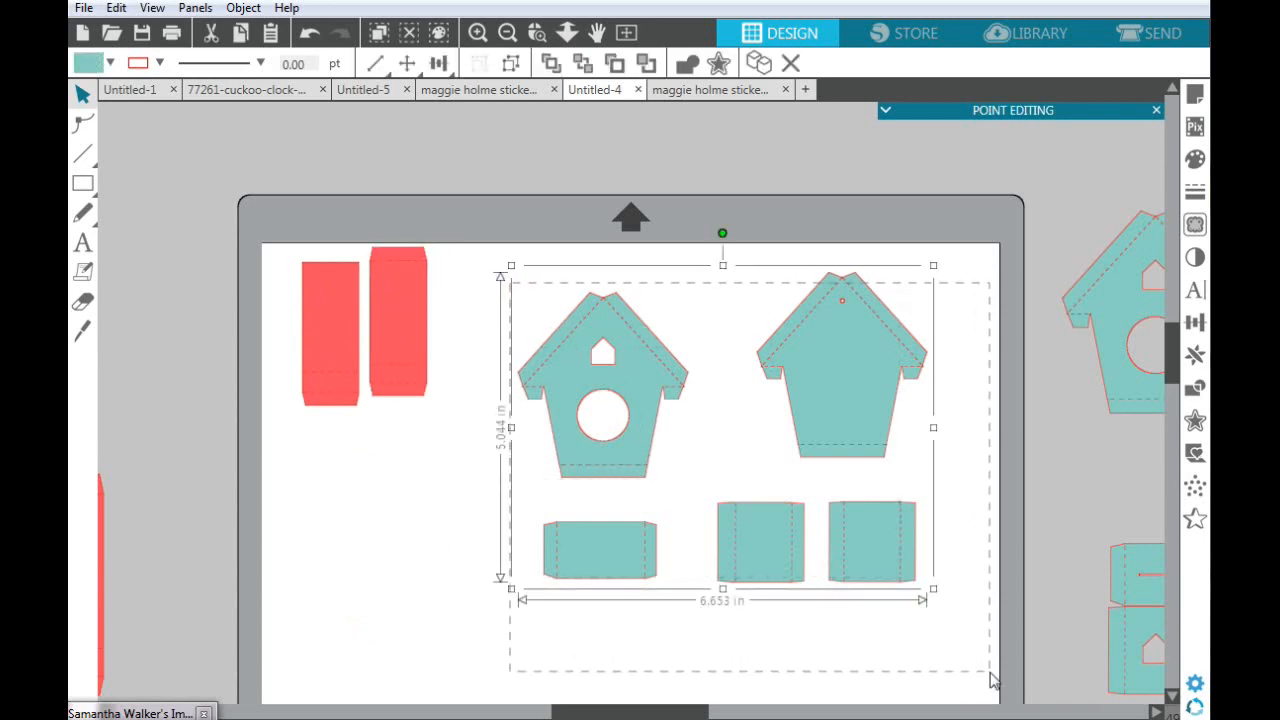
pyautogui.rightClick(875, 420)
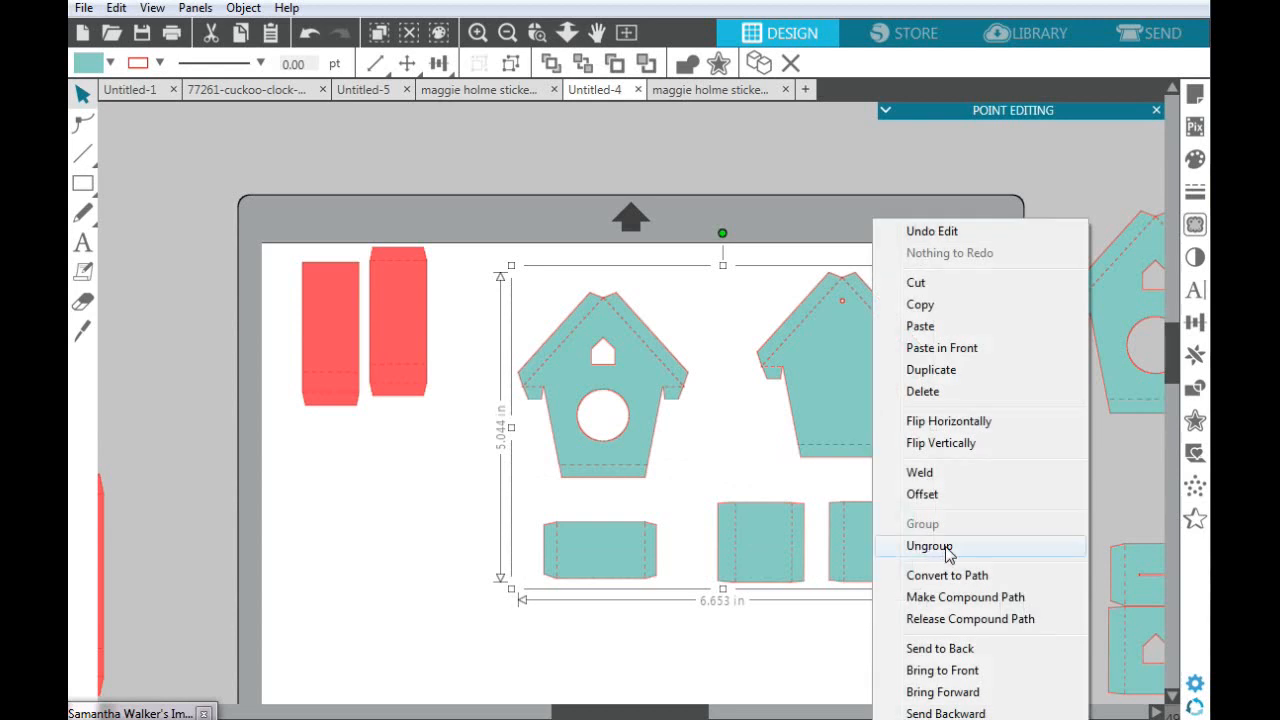
pyautogui.click(929, 548)
pyautogui.click(971, 496)
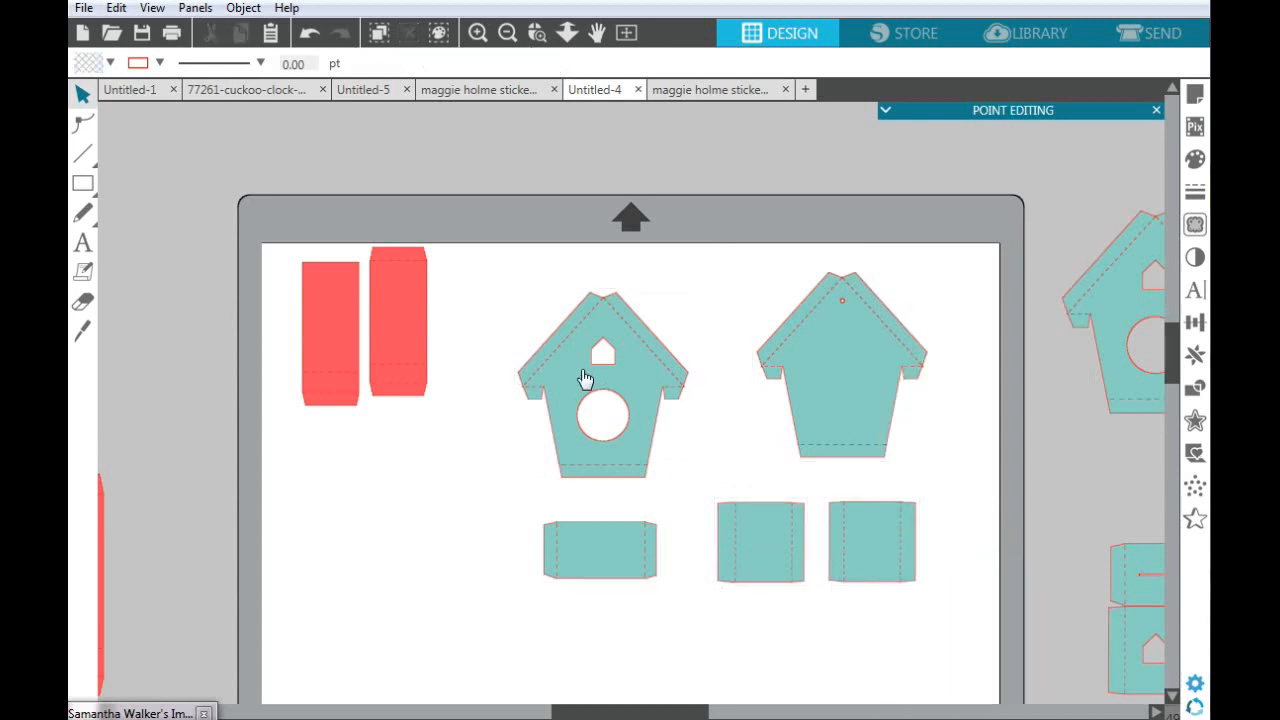
# Examine the dimensions of each teal house piece, the wide panel and the two square panels
pyautogui.click(585, 379)
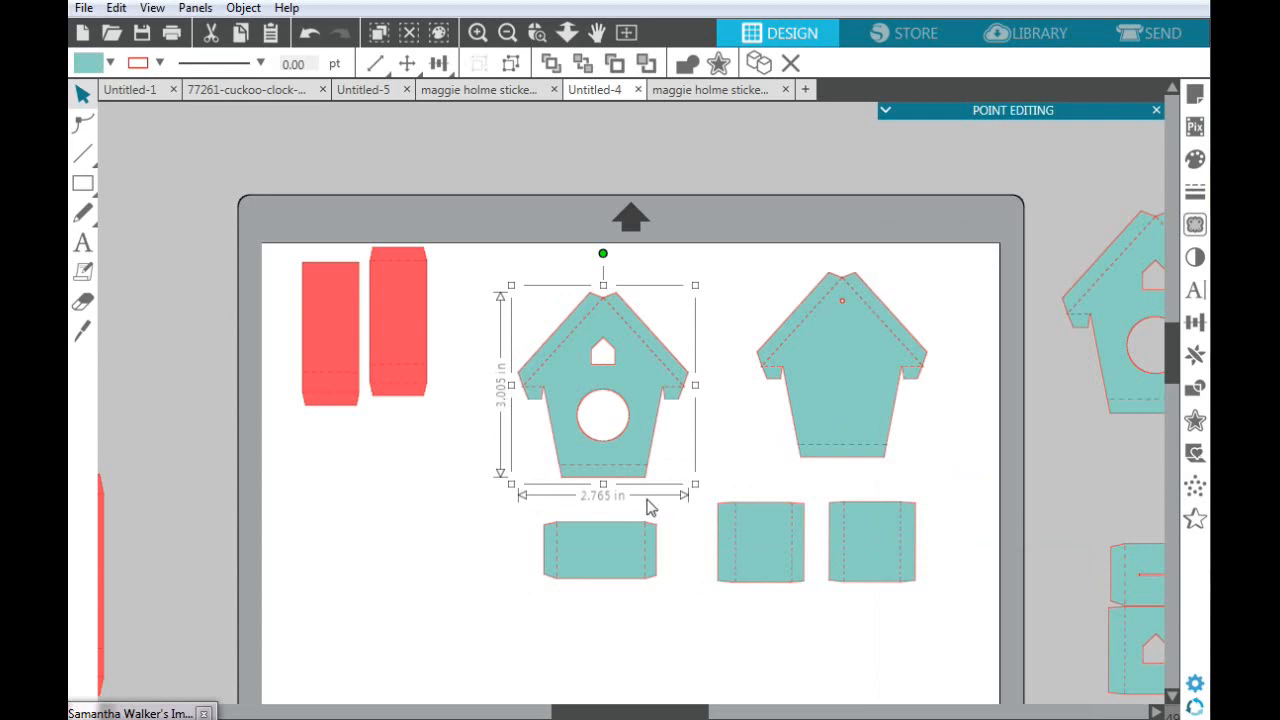
pyautogui.click(805, 379)
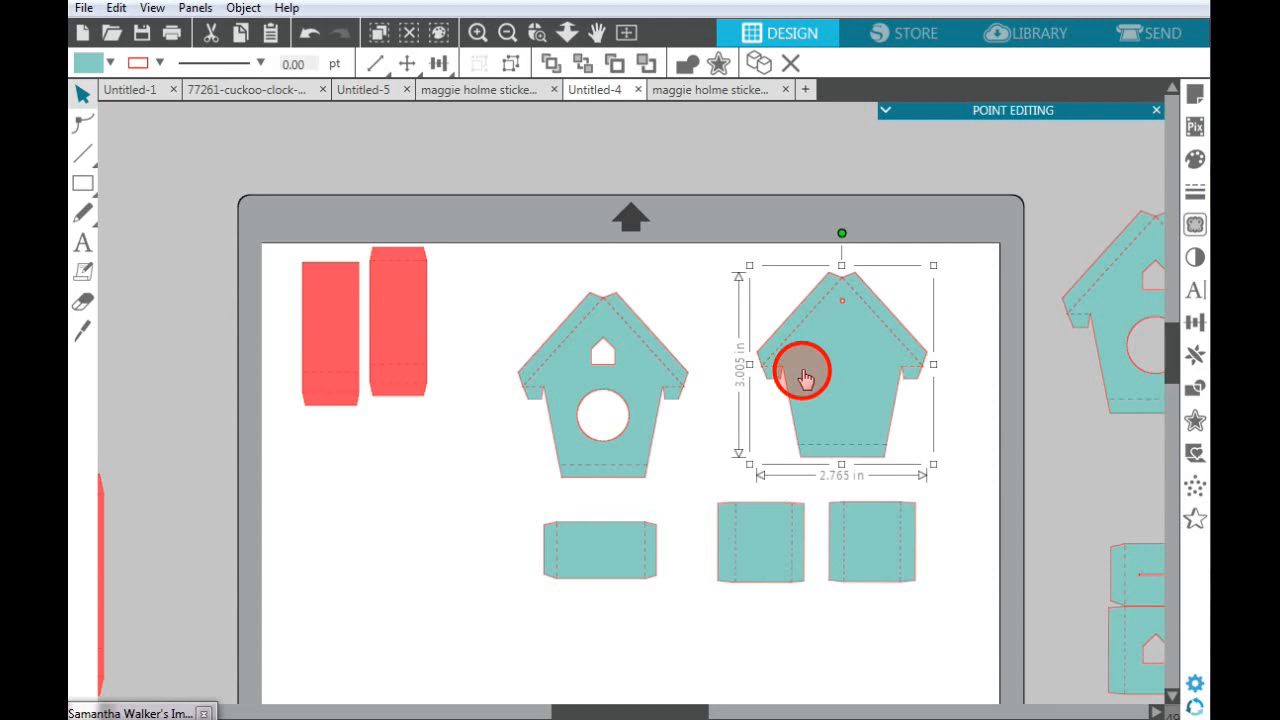
pyautogui.click(633, 364)
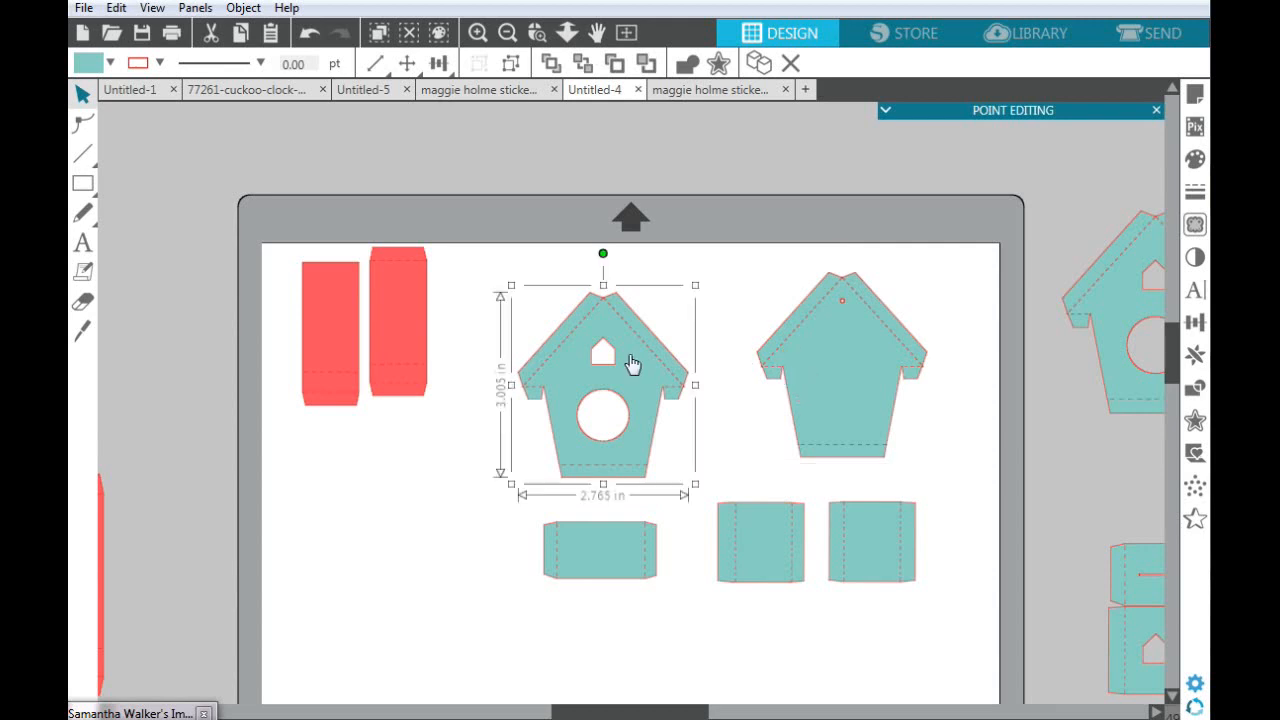
pyautogui.click(802, 368)
pyautogui.click(650, 426)
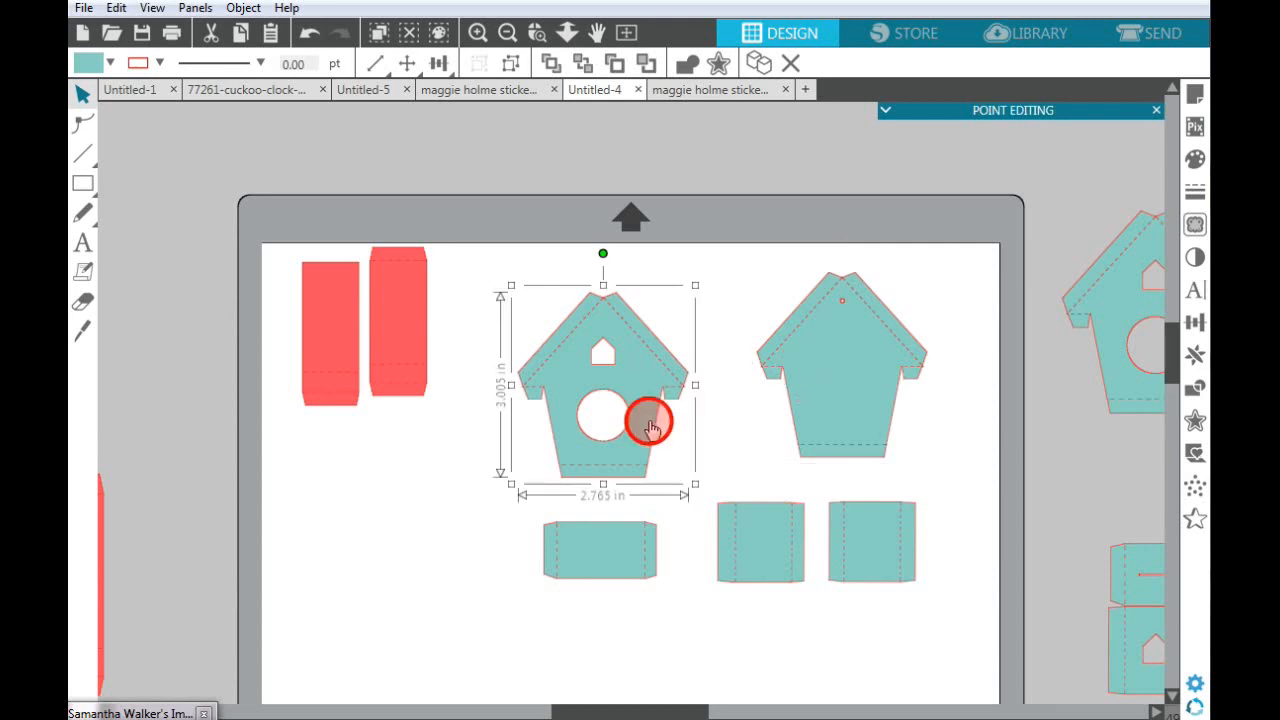
pyautogui.click(625, 550)
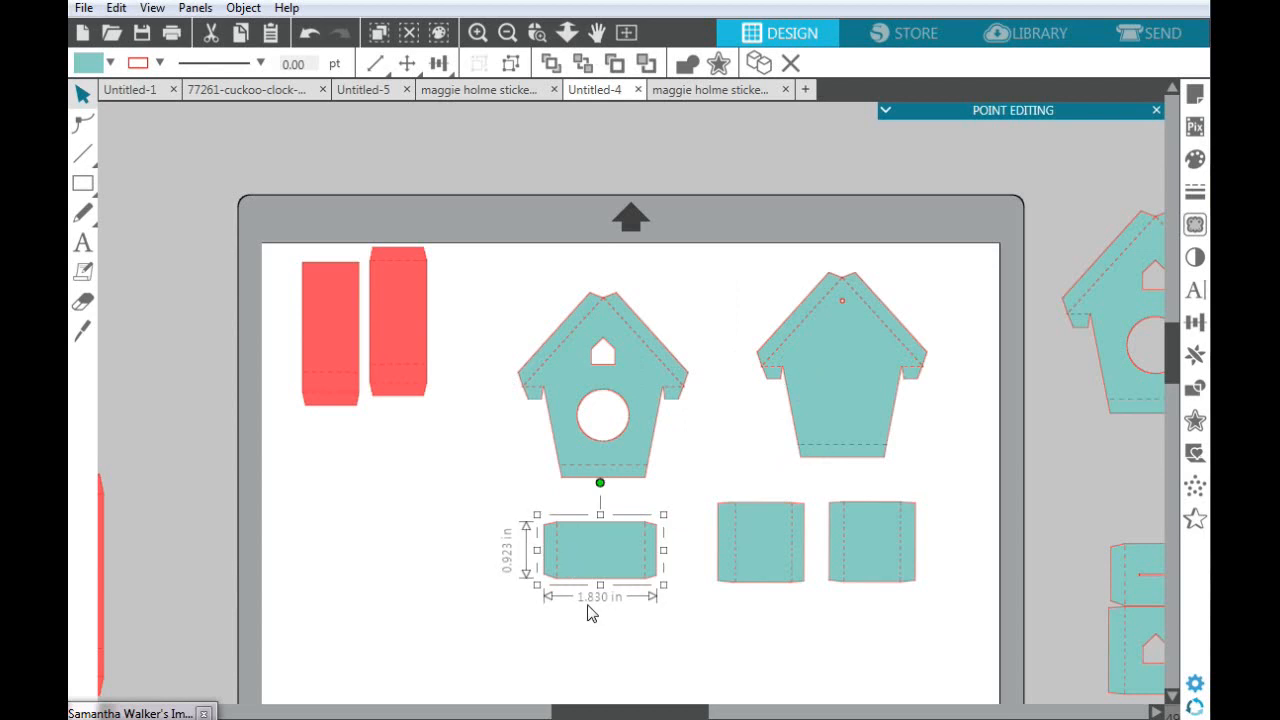
pyautogui.click(777, 570)
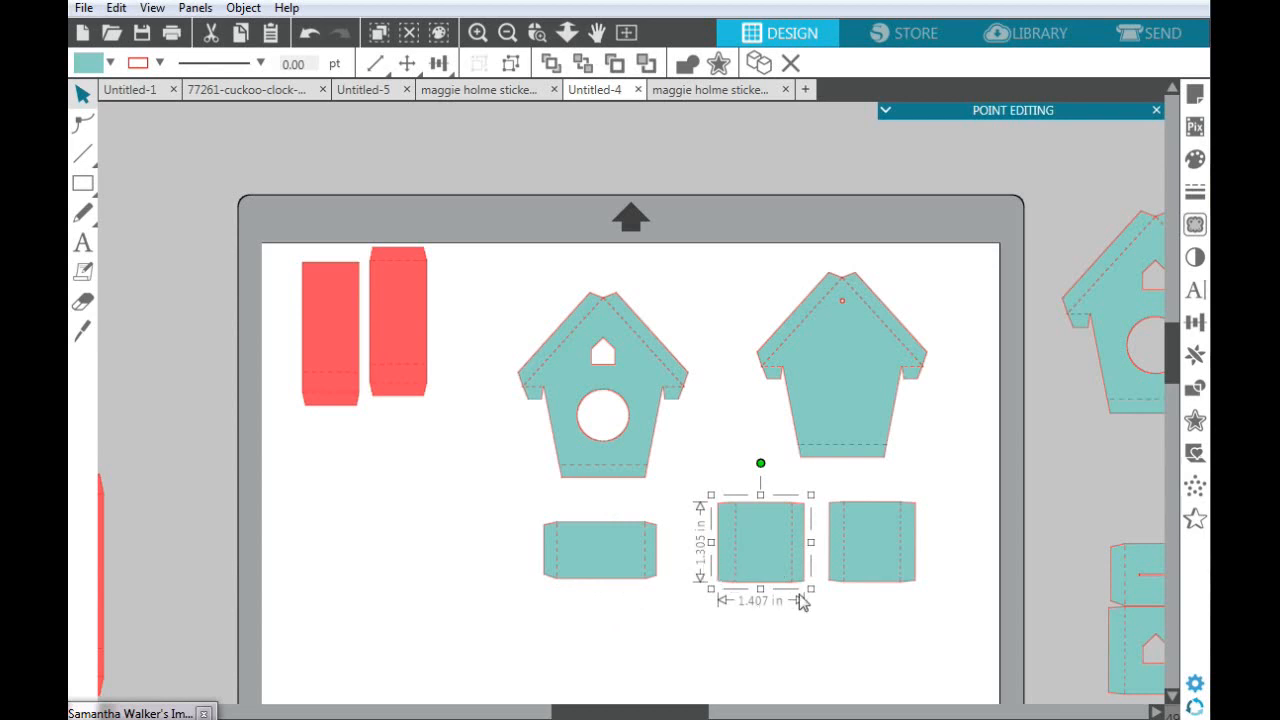
pyautogui.click(877, 577)
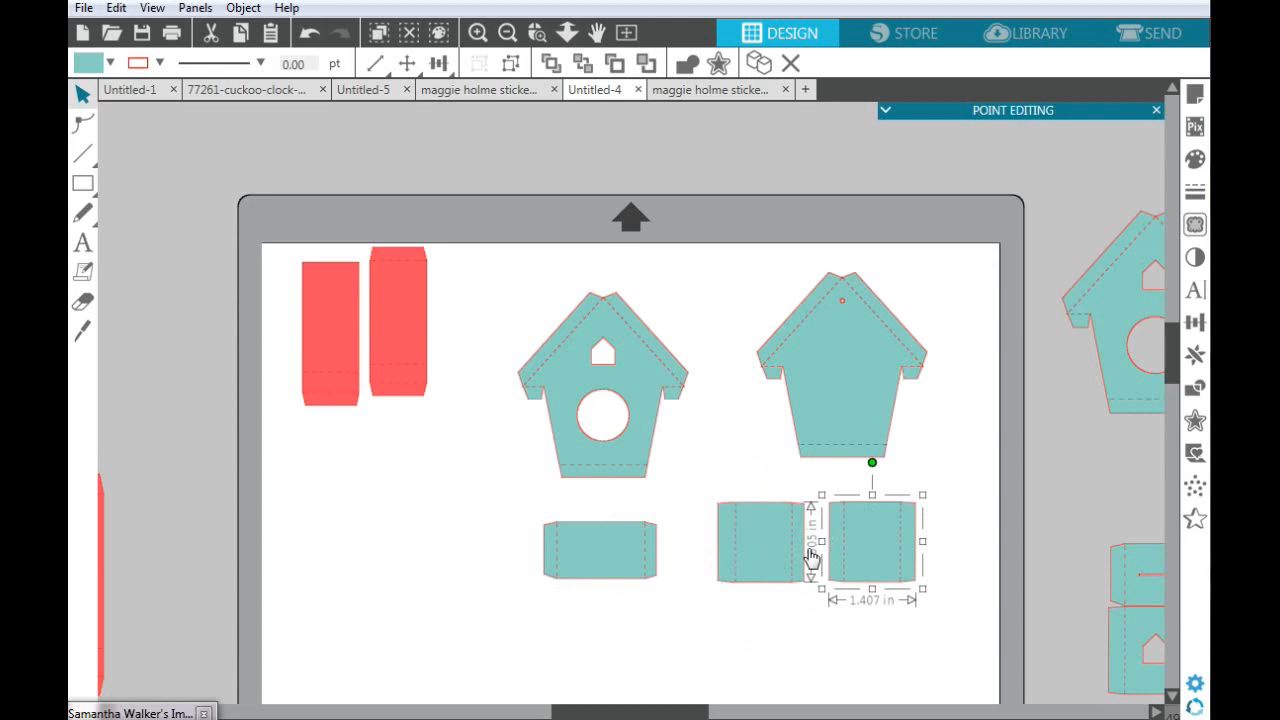
pyautogui.click(745, 655)
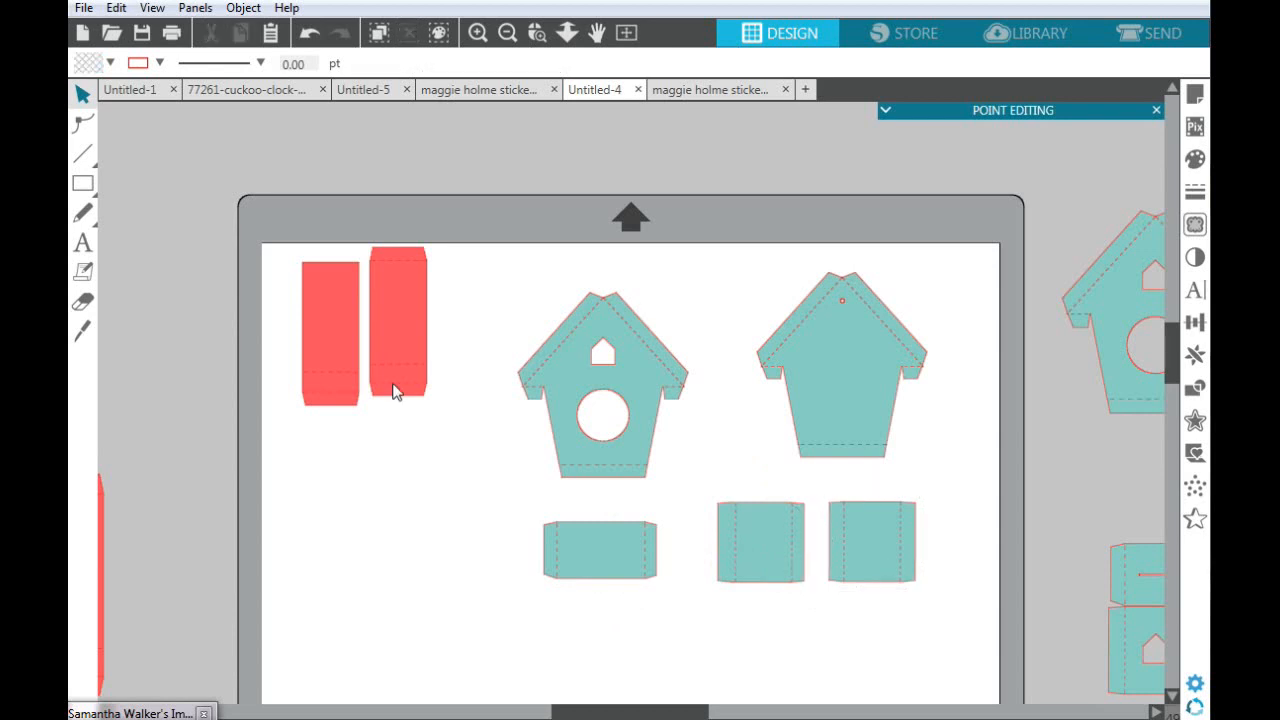
# Arrange the pieces closer together, with the plain house beside the red panels, the cut-out house below them and the small teal panels alongside
pyautogui.moveTo(398, 402); pyautogui.dragTo(410, 416)
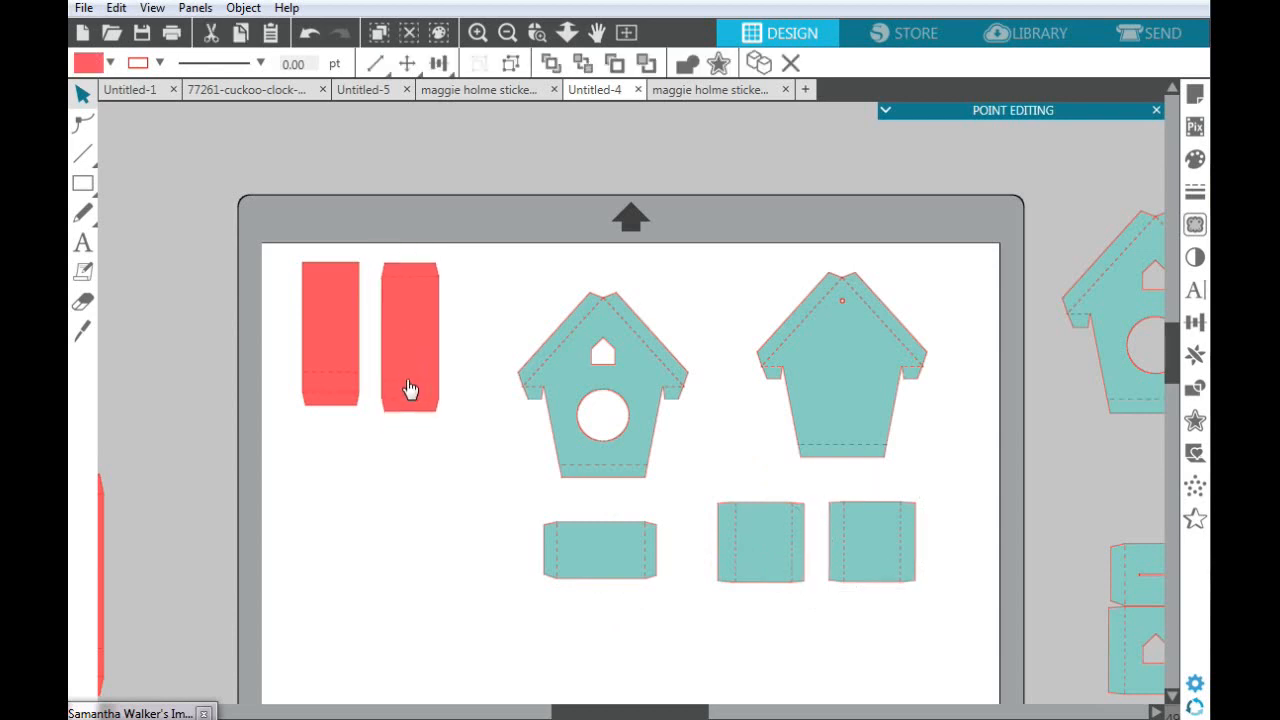
pyautogui.moveTo(573, 385); pyautogui.dragTo(349, 530)
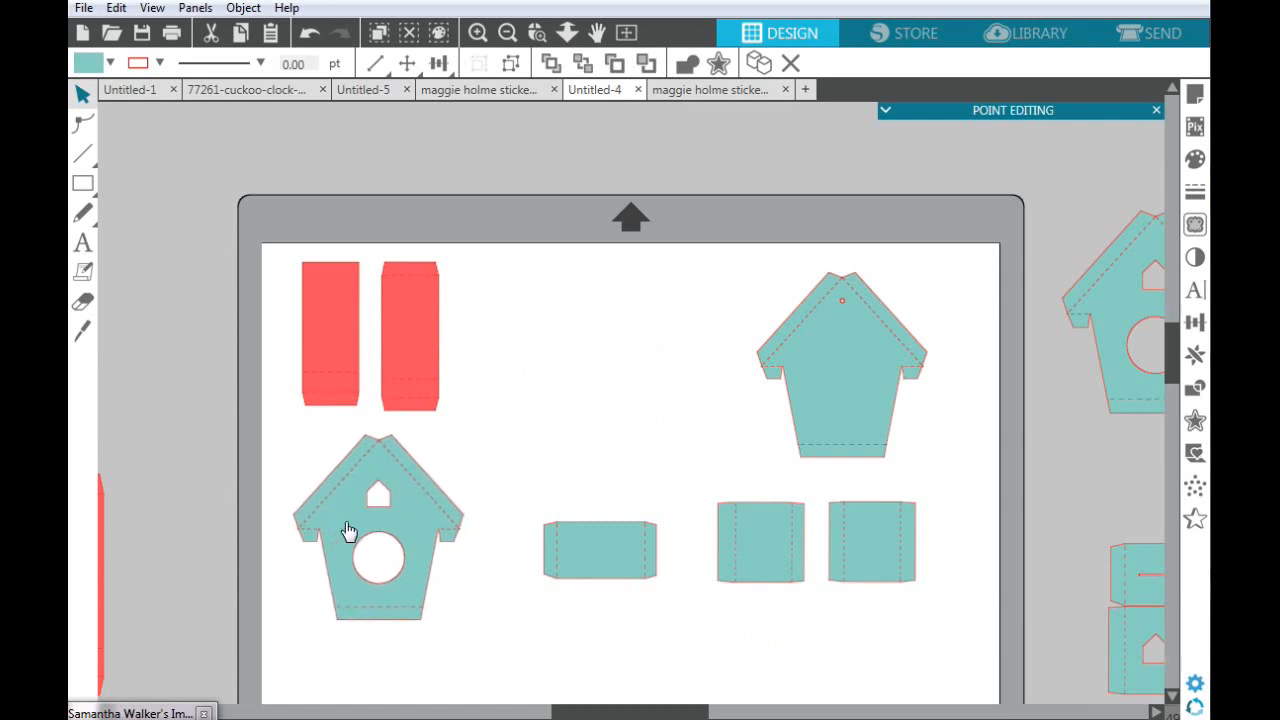
pyautogui.moveTo(790, 380); pyautogui.dragTo(477, 371)
pyautogui.moveTo(585, 542); pyautogui.dragTo(524, 551)
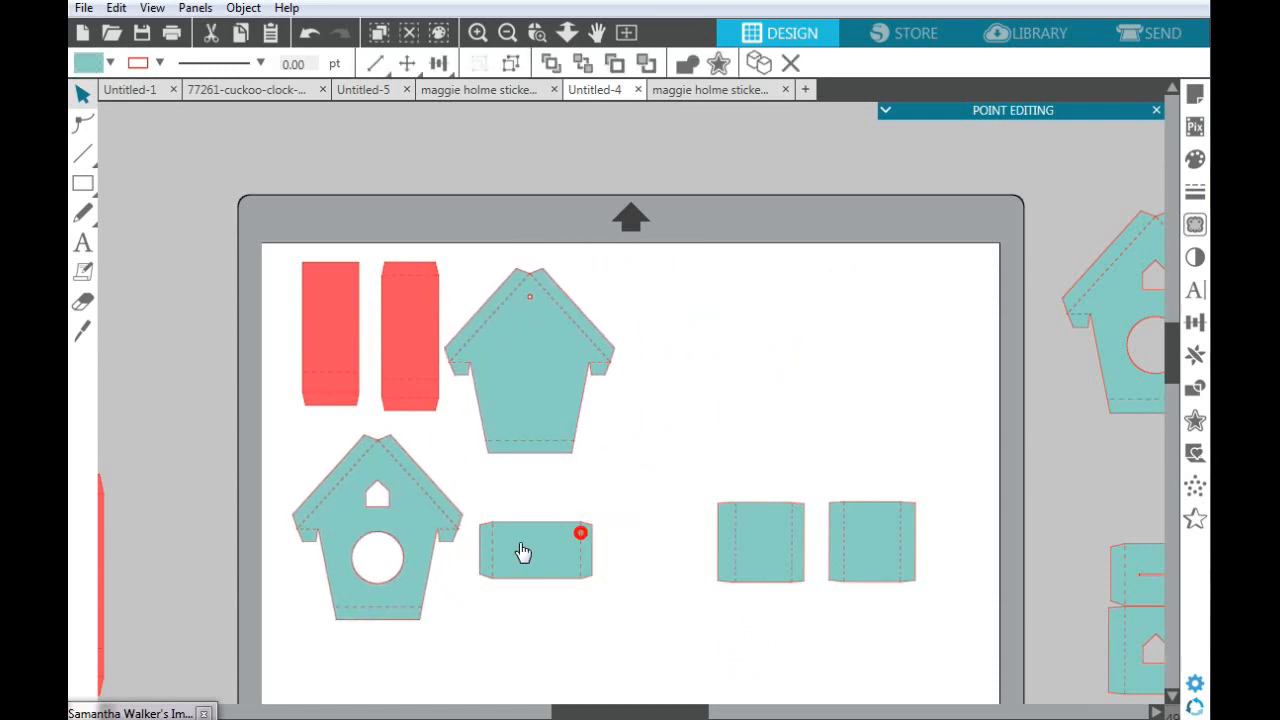
pyautogui.moveTo(751, 547); pyautogui.dragTo(664, 438)
pyautogui.moveTo(882, 542); pyautogui.dragTo(734, 560)
pyautogui.press('Escape')
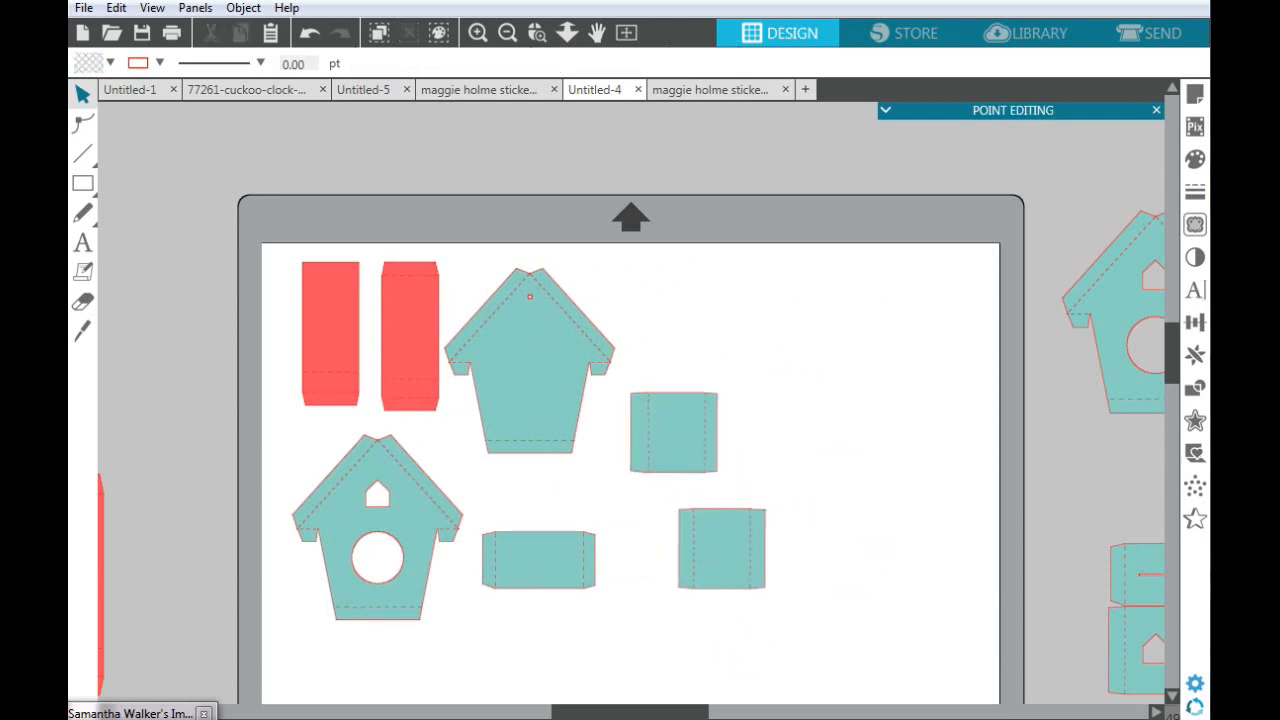
# Move the pendulum outline back onto the mat, just below the lower square teal panel
pyautogui.scroll(-5, 1168, 335)
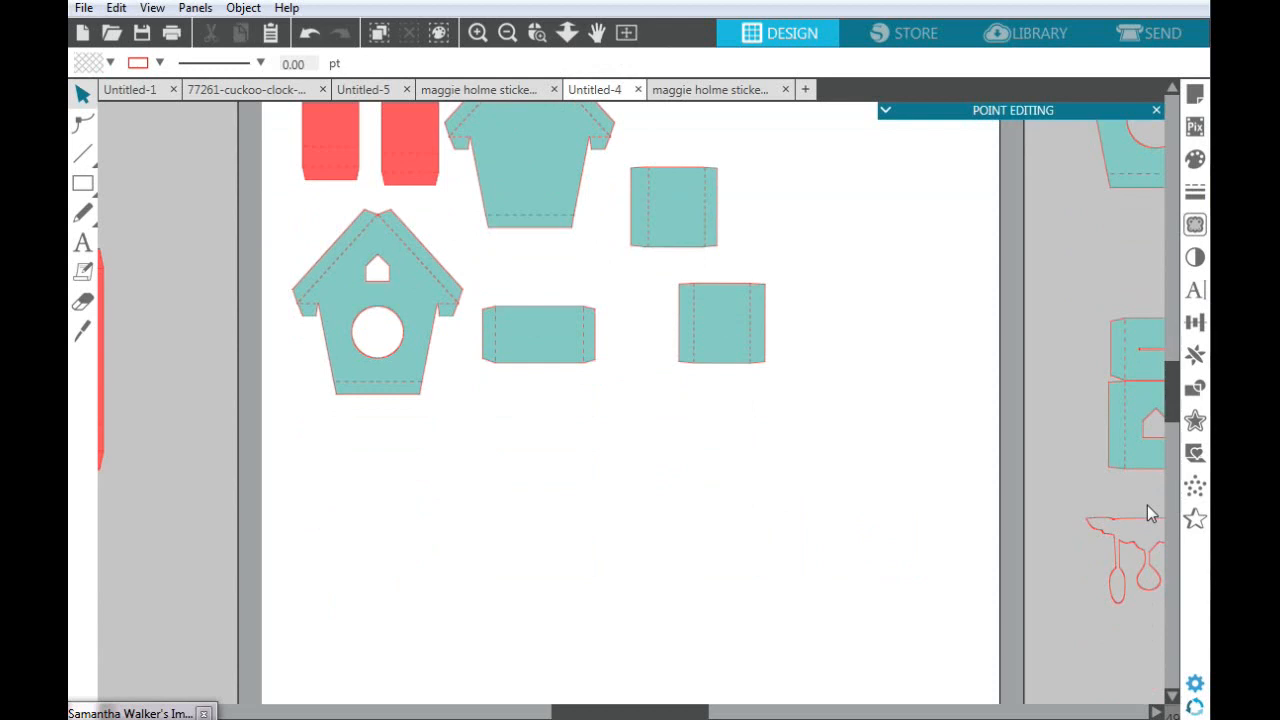
pyautogui.click(1140, 531)
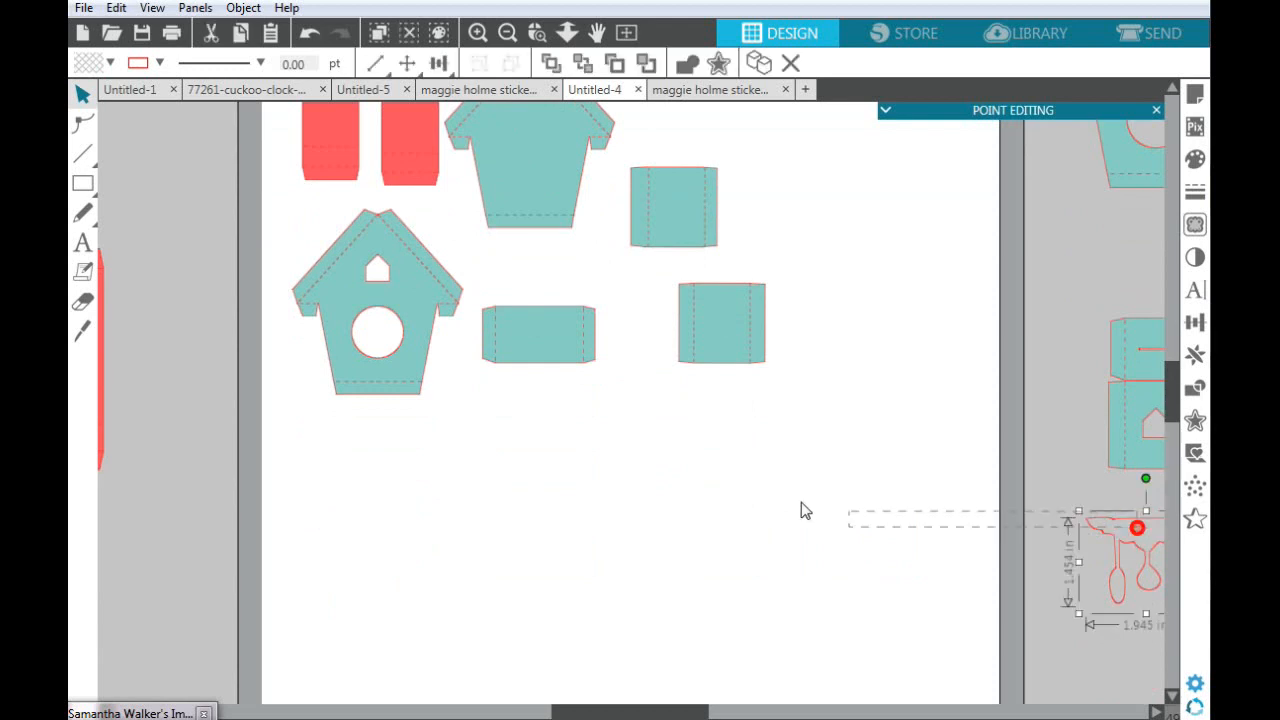
pyautogui.moveTo(1148, 529); pyautogui.dragTo(870, 497)
pyautogui.moveTo(1152, 546); pyautogui.dragTo(809, 493)
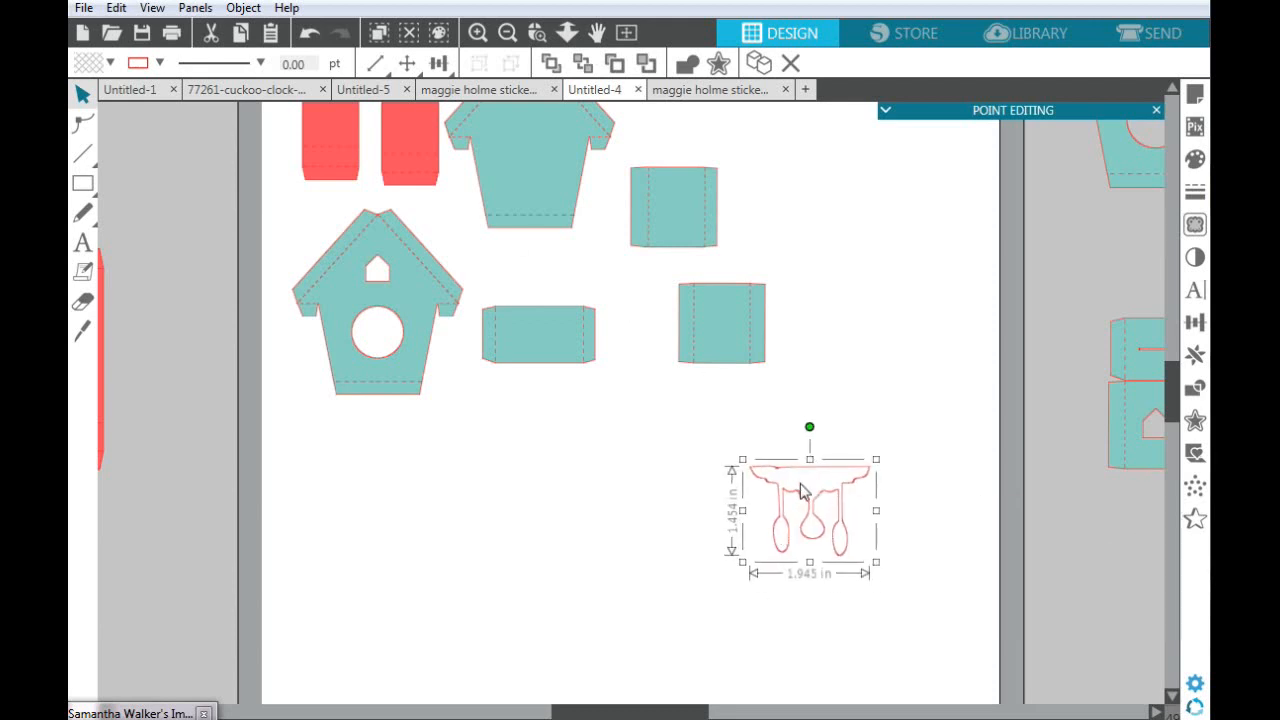
pyautogui.doubleClick(800, 490)
pyautogui.moveTo(800, 500); pyautogui.dragTo(686, 462)
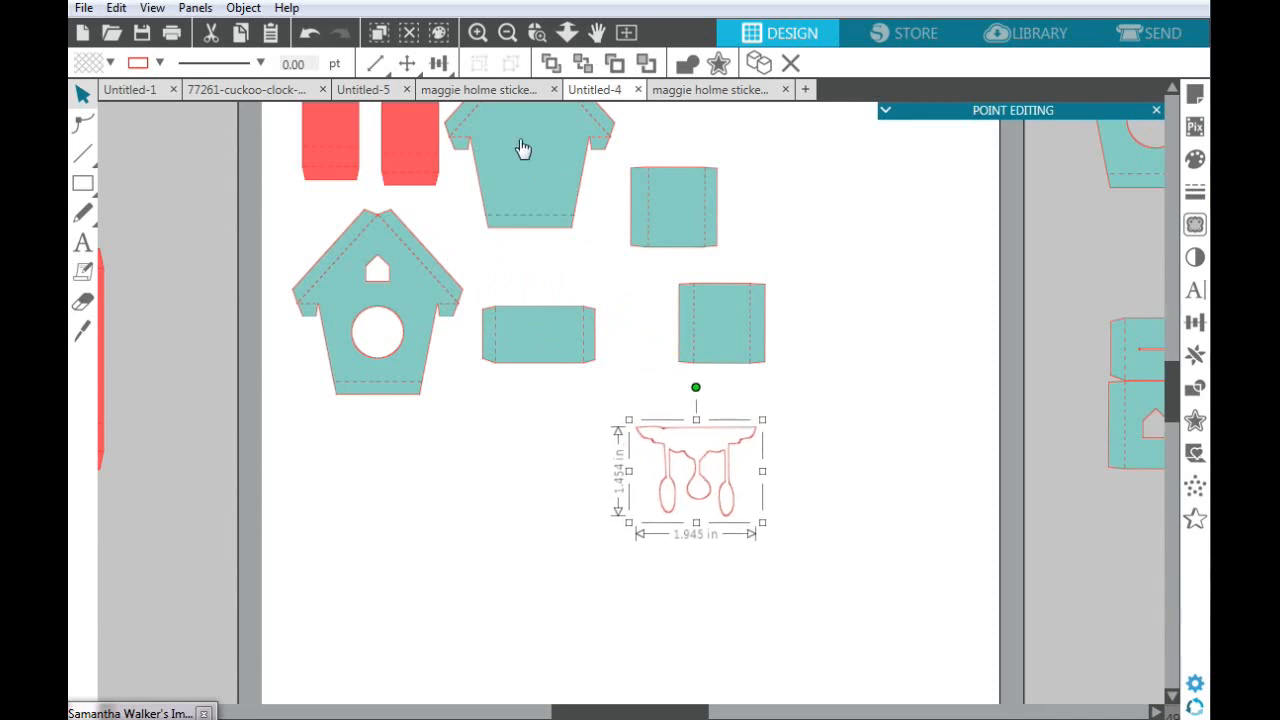
# Switch to the first maggie holme sticker document and erase everything on the sticker sheet except the dark teal cuckoo clock
pyautogui.click(480, 90)
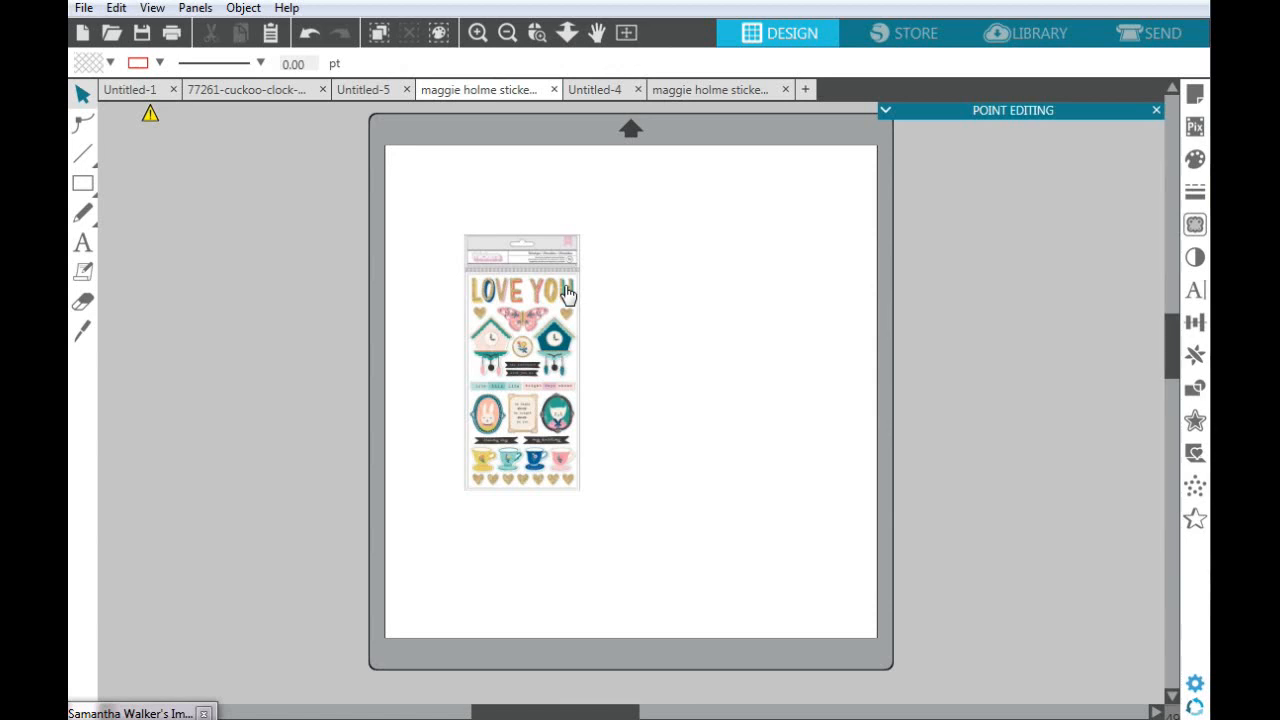
pyautogui.moveTo(537, 345); pyautogui.dragTo(536, 318)
pyautogui.click(468, 171)
pyautogui.click(477, 33)
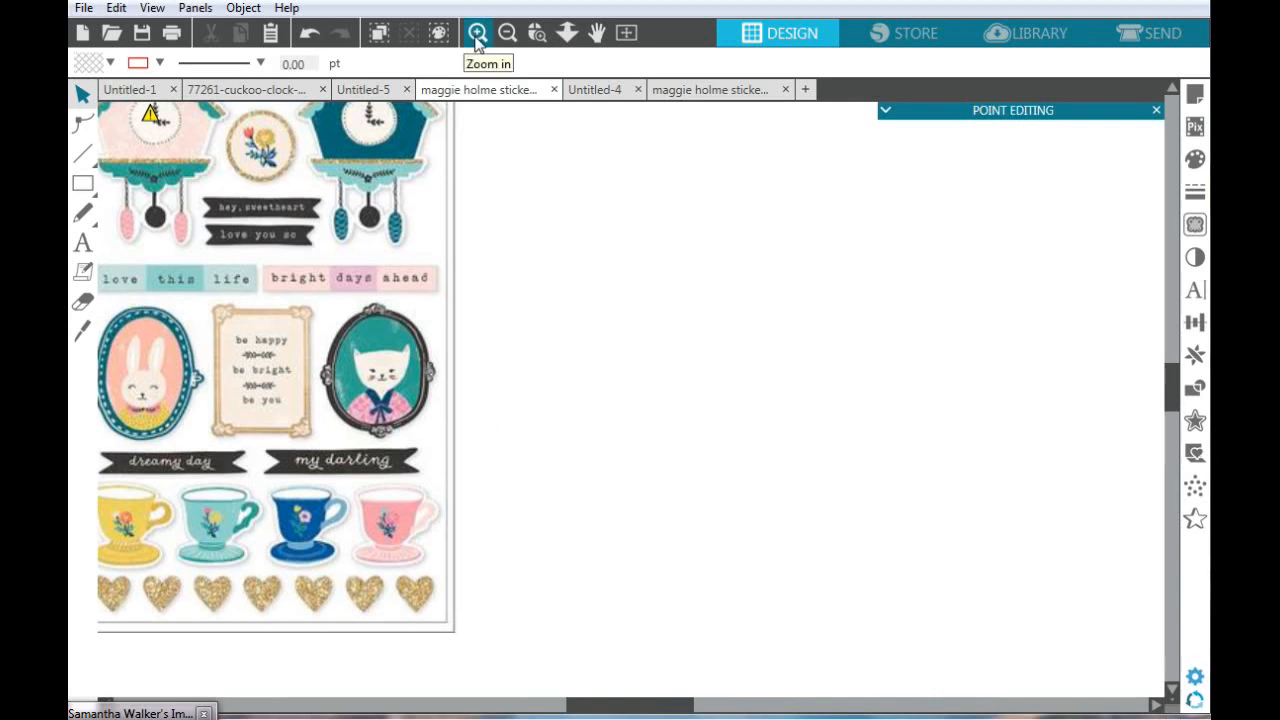
pyautogui.click(512, 35)
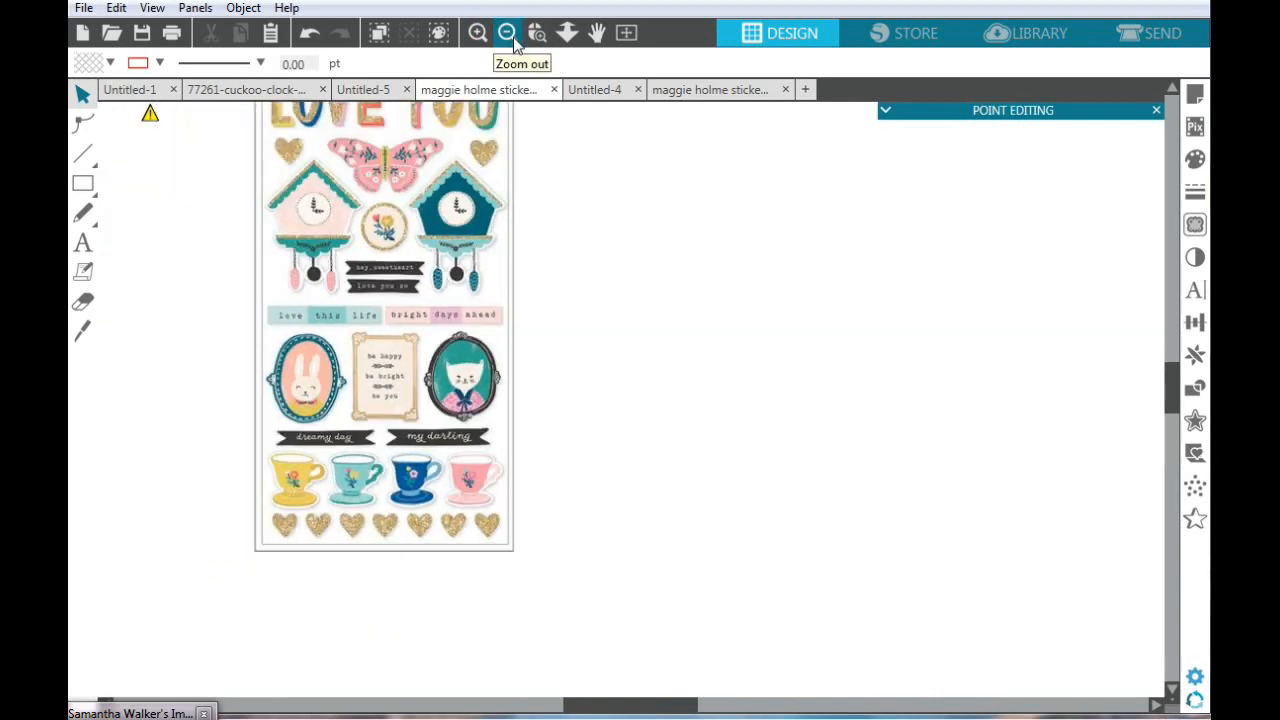
pyautogui.moveTo(676, 712); pyautogui.dragTo(630, 706)
pyautogui.moveTo(1180, 398); pyautogui.dragTo(1168, 390)
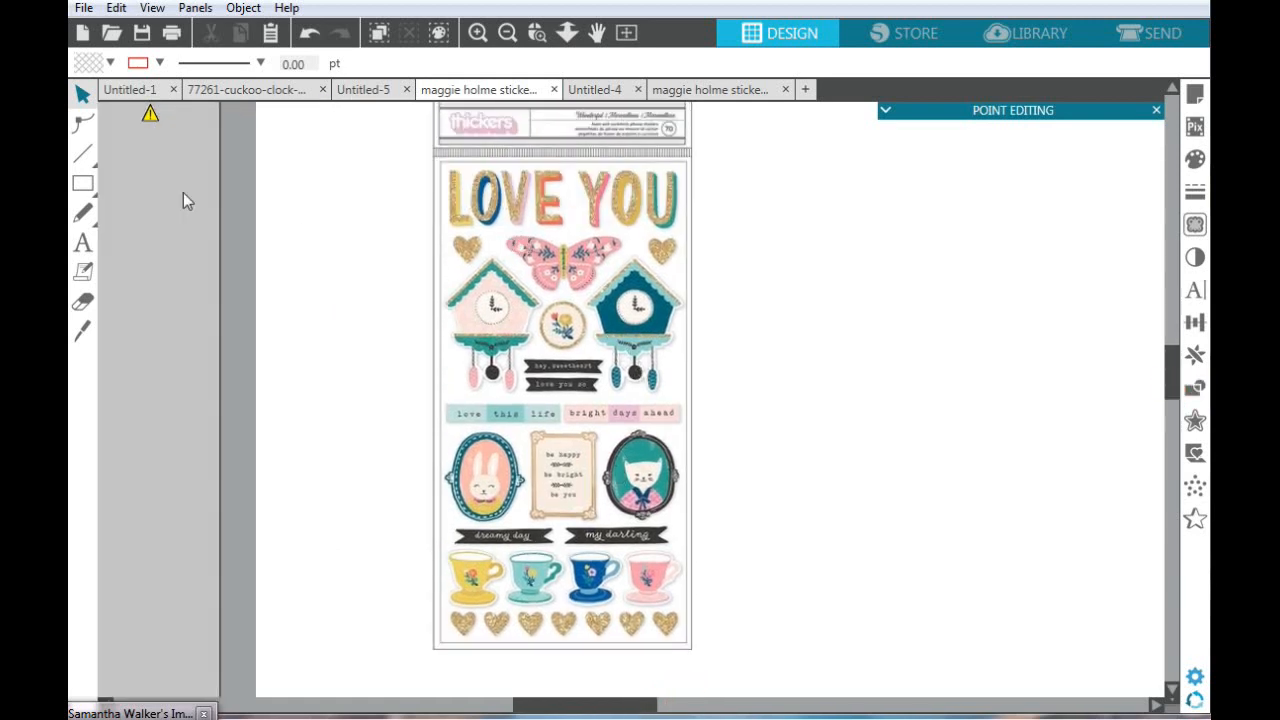
pyautogui.click(89, 302)
pyautogui.moveTo(437, 129)
pyautogui.mouseDown()
pyautogui.moveTo(481, 115)
pyautogui.moveTo(428, 108)
pyautogui.moveTo(629, 133)
pyautogui.moveTo(669, 103)
pyautogui.moveTo(621, 92)
pyautogui.moveTo(508, 135)
pyautogui.moveTo(673, 167)
pyautogui.moveTo(659, 245)
pyautogui.moveTo(546, 207)
pyautogui.moveTo(470, 206)
pyautogui.moveTo(440, 222)
pyautogui.moveTo(454, 366)
pyautogui.moveTo(442, 712)
pyautogui.moveTo(607, 634)
pyautogui.moveTo(451, 592)
pyautogui.moveTo(406, 620)
pyautogui.moveTo(478, 639)
pyautogui.moveTo(754, 645)
pyautogui.moveTo(596, 572)
pyautogui.moveTo(508, 561)
pyautogui.moveTo(470, 537)
pyautogui.moveTo(478, 178)
pyautogui.moveTo(532, 203)
pyautogui.moveTo(618, 208)
pyautogui.moveTo(692, 189)
pyautogui.moveTo(670, 239)
pyautogui.moveTo(714, 289)
pyautogui.moveTo(674, 563)
pyautogui.moveTo(527, 535)
pyautogui.moveTo(509, 280)
pyautogui.moveTo(529, 240)
pyautogui.moveTo(559, 251)
pyautogui.moveTo(593, 240)
pyautogui.moveTo(554, 289)
pyautogui.moveTo(560, 360)
pyautogui.moveTo(574, 371)
pyautogui.moveTo(575, 496)
pyautogui.moveTo(617, 500)
pyautogui.moveTo(654, 469)
pyautogui.moveTo(603, 476)
pyautogui.moveTo(583, 429)
pyautogui.moveTo(614, 439)
pyautogui.moveTo(846, 404)
pyautogui.mouseUp()
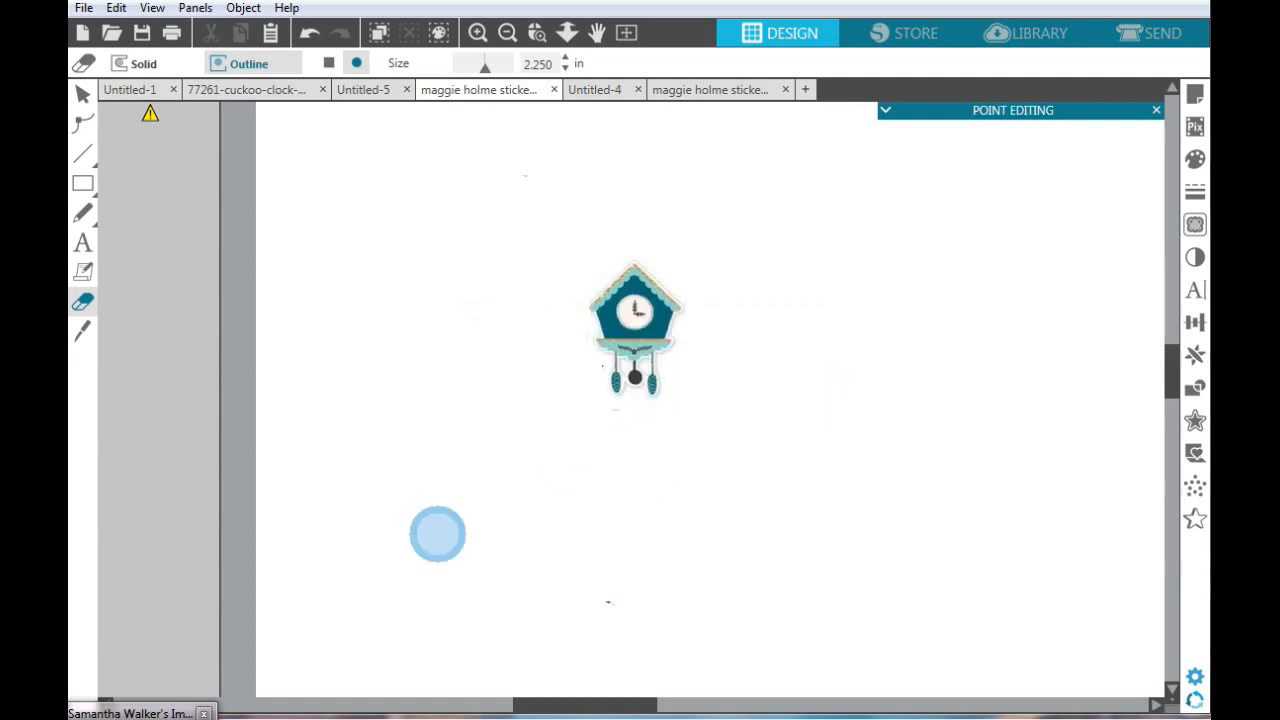
pyautogui.click(83, 93)
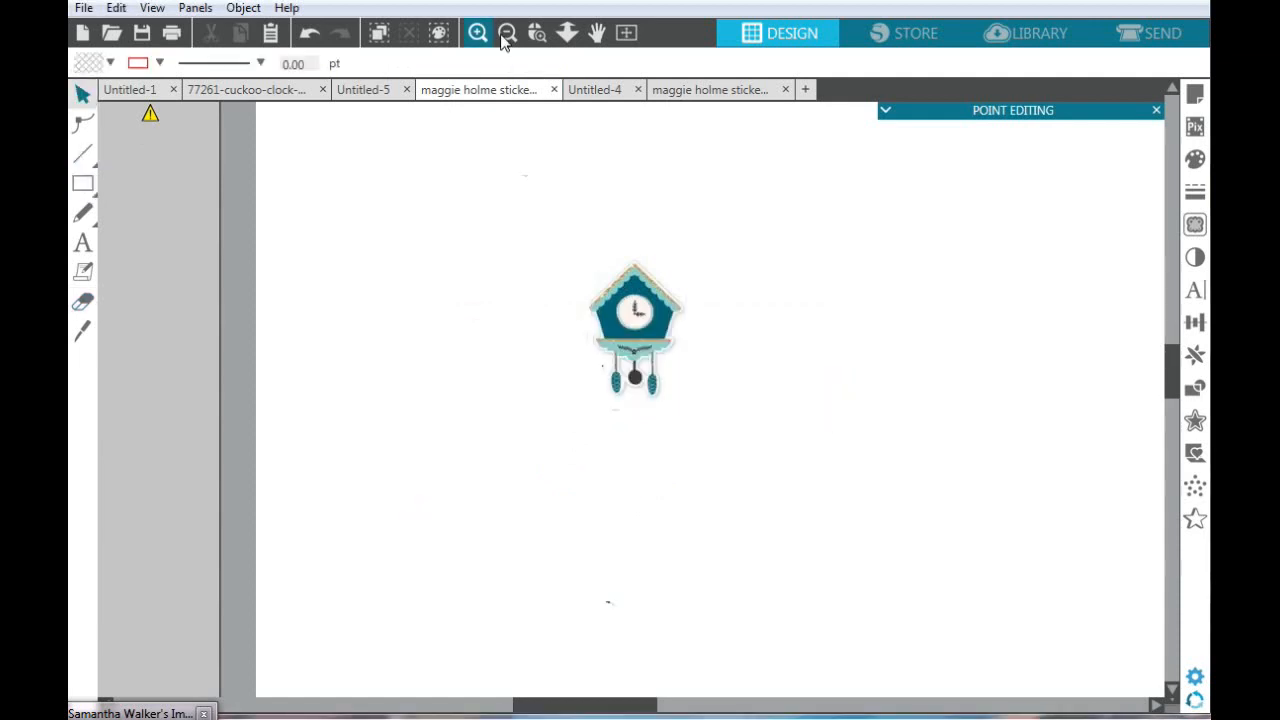
# Move the cuckoo clock off the mat, delete the leftover image scraps and return the clock to the mat
pyautogui.click(507, 35)
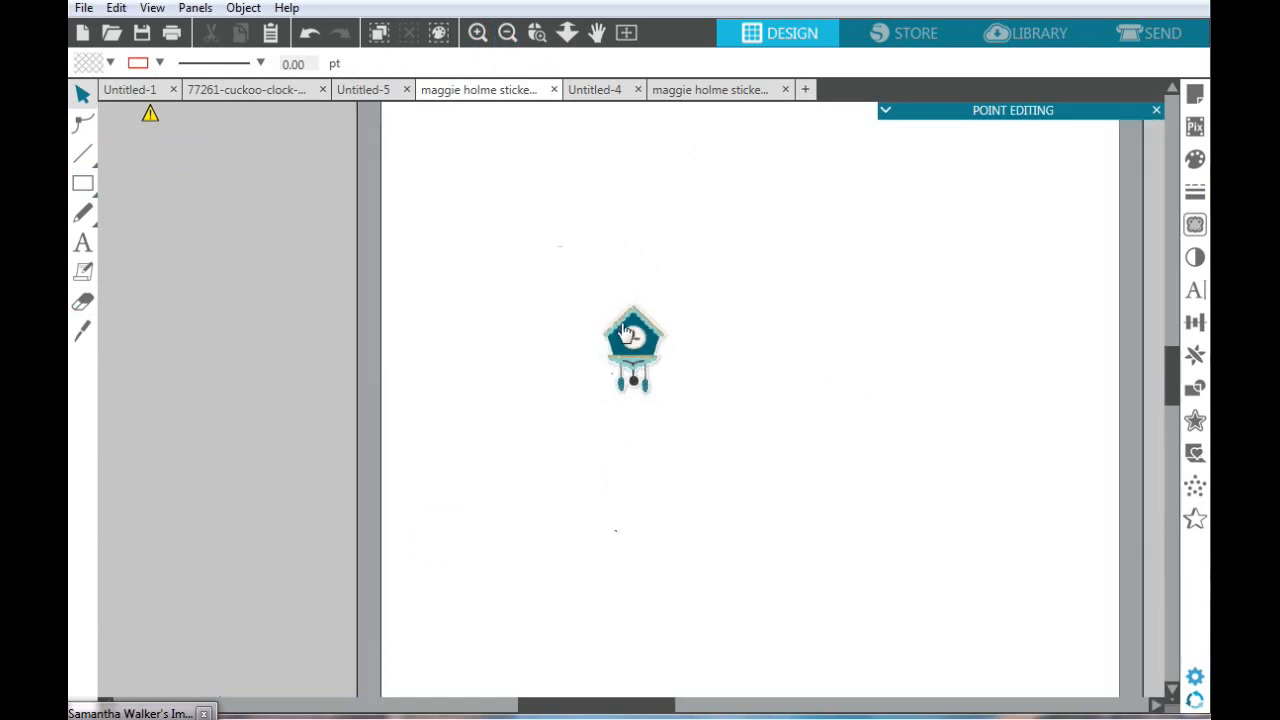
pyautogui.moveTo(623, 332); pyautogui.dragTo(216, 330)
pyautogui.moveTo(390, 117); pyautogui.dragTo(983, 662)
pyautogui.press('Delete')
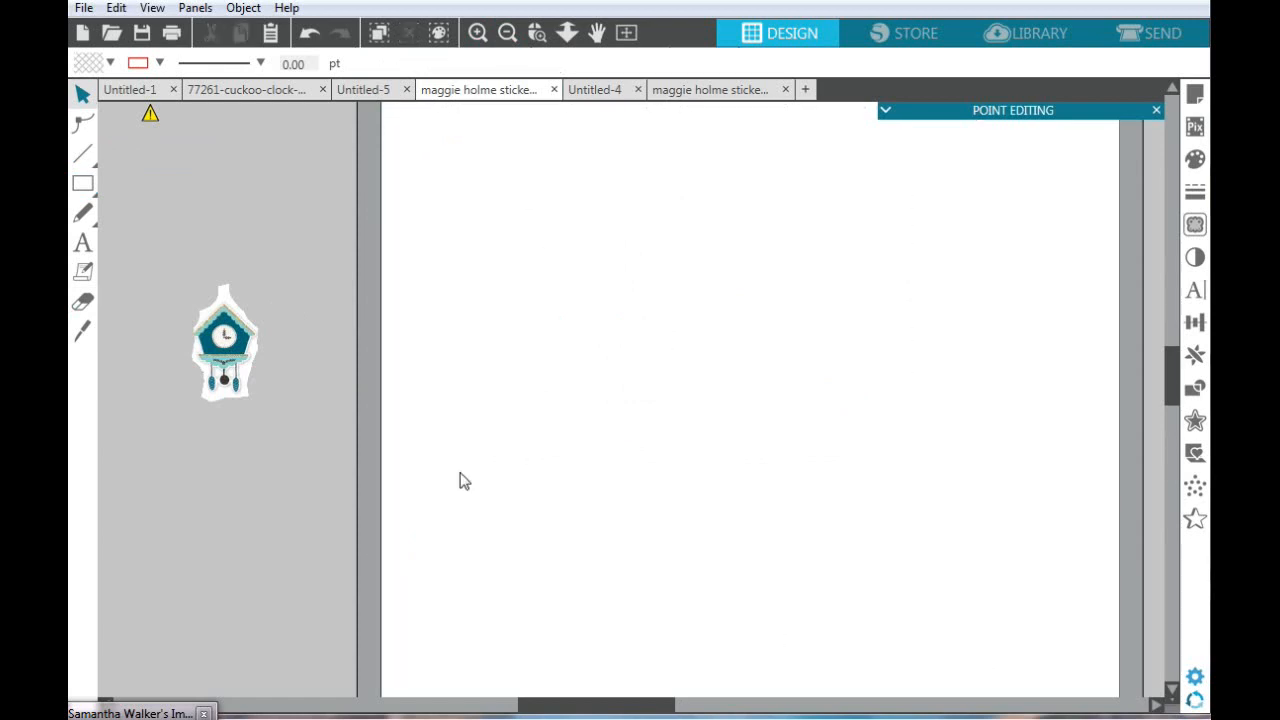
pyautogui.moveTo(241, 353); pyautogui.dragTo(705, 353)
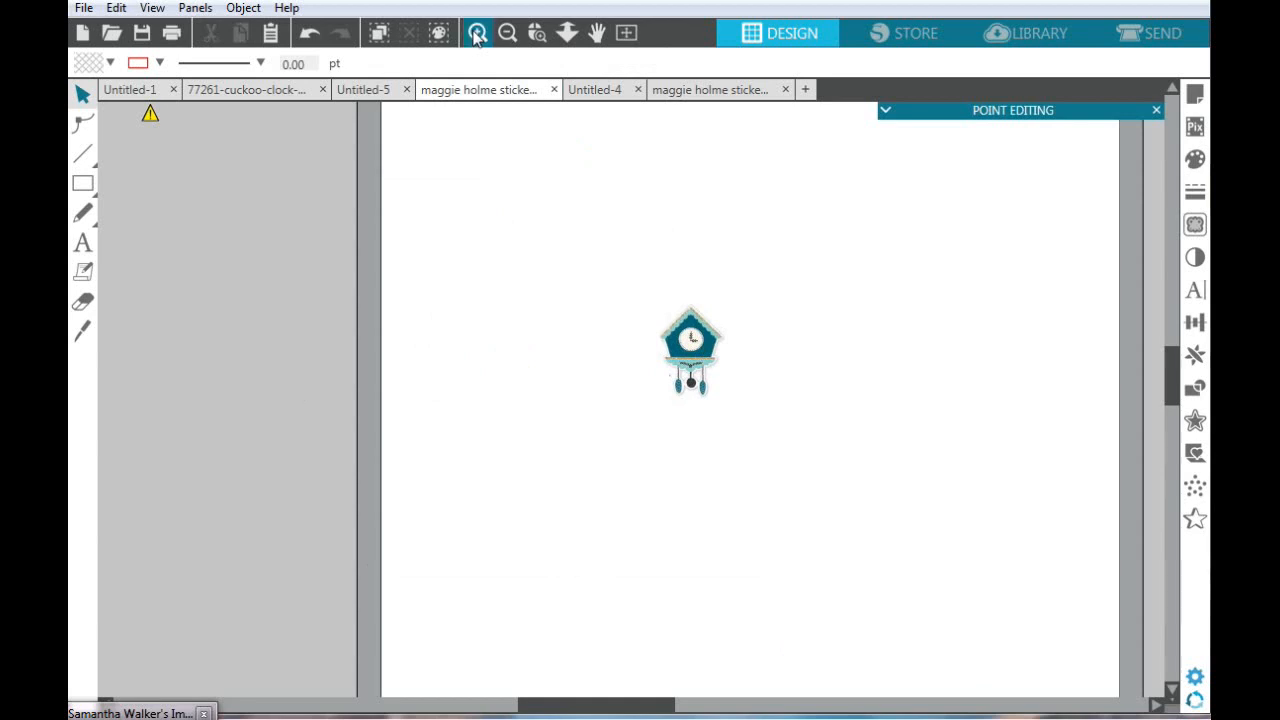
# Erase the roof, dial and most of the house body from the cuckoo clock, keeping the lower ledge and pendulums
pyautogui.click(477, 33)
pyautogui.click(477, 33)
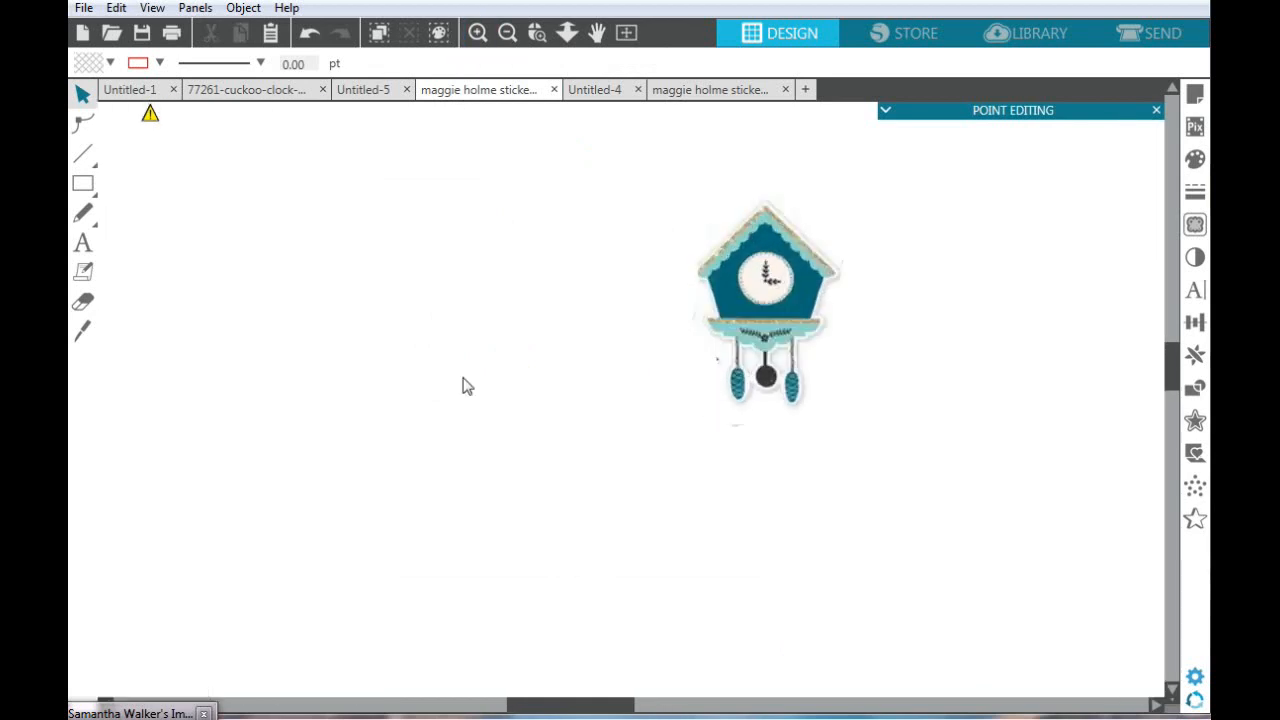
pyautogui.click(83, 301)
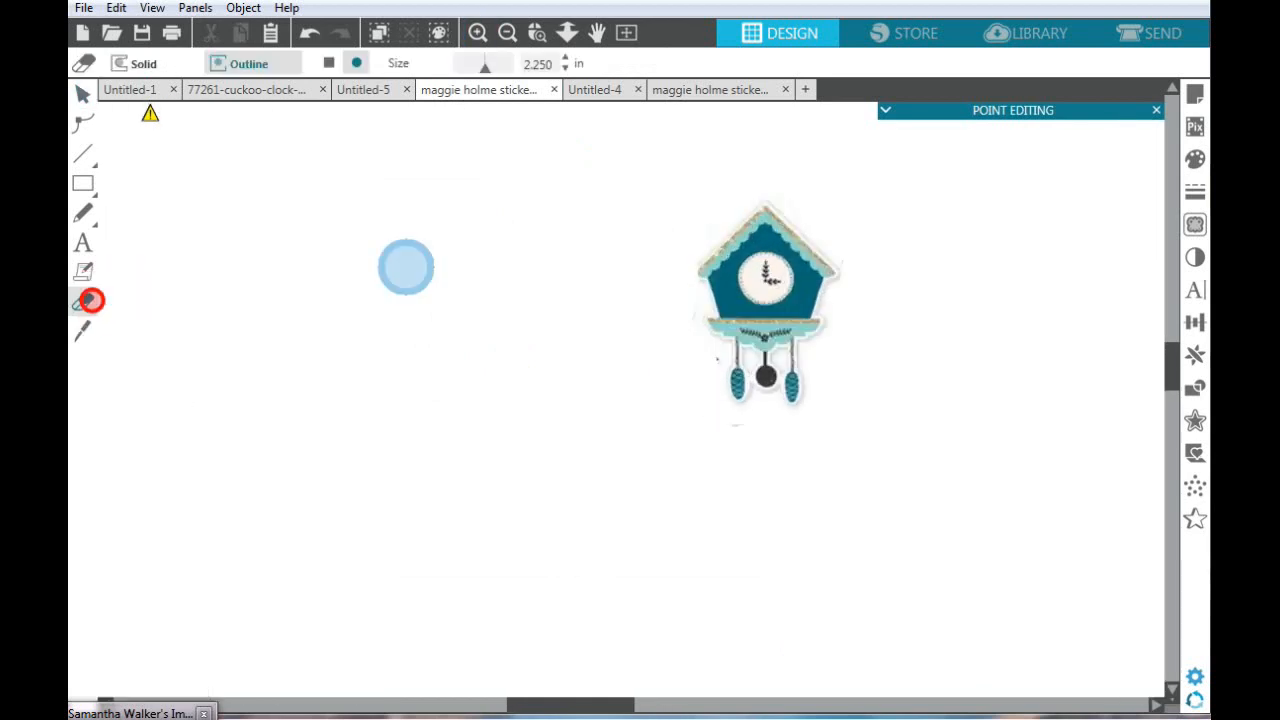
pyautogui.moveTo(745, 222)
pyautogui.mouseDown()
pyautogui.moveTo(690, 261)
pyautogui.moveTo(728, 245)
pyautogui.moveTo(825, 243)
pyautogui.moveTo(818, 262)
pyautogui.moveTo(718, 279)
pyautogui.moveTo(815, 279)
pyautogui.moveTo(766, 279)
pyautogui.mouseUp()
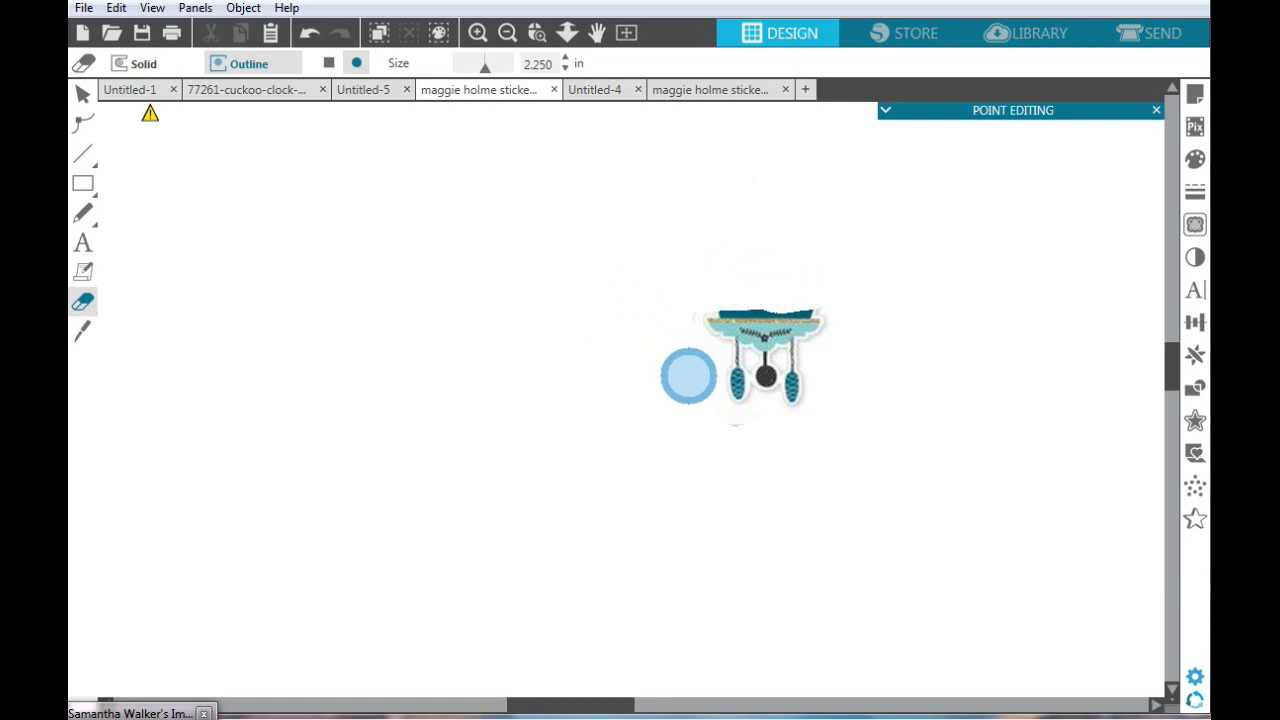
pyautogui.click(685, 406)
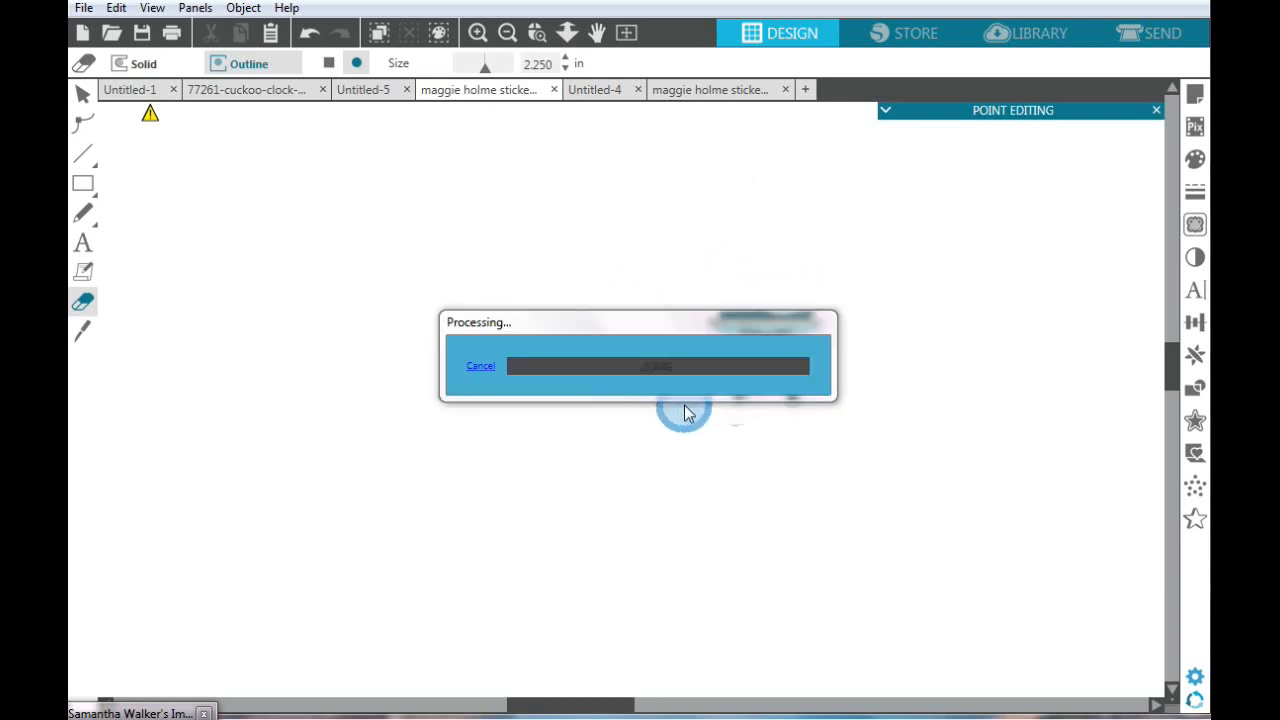
# Slice straight across the clock just above the gold ledge with the Knife and erase the teal remnant above the cut
pyautogui.click(478, 33)
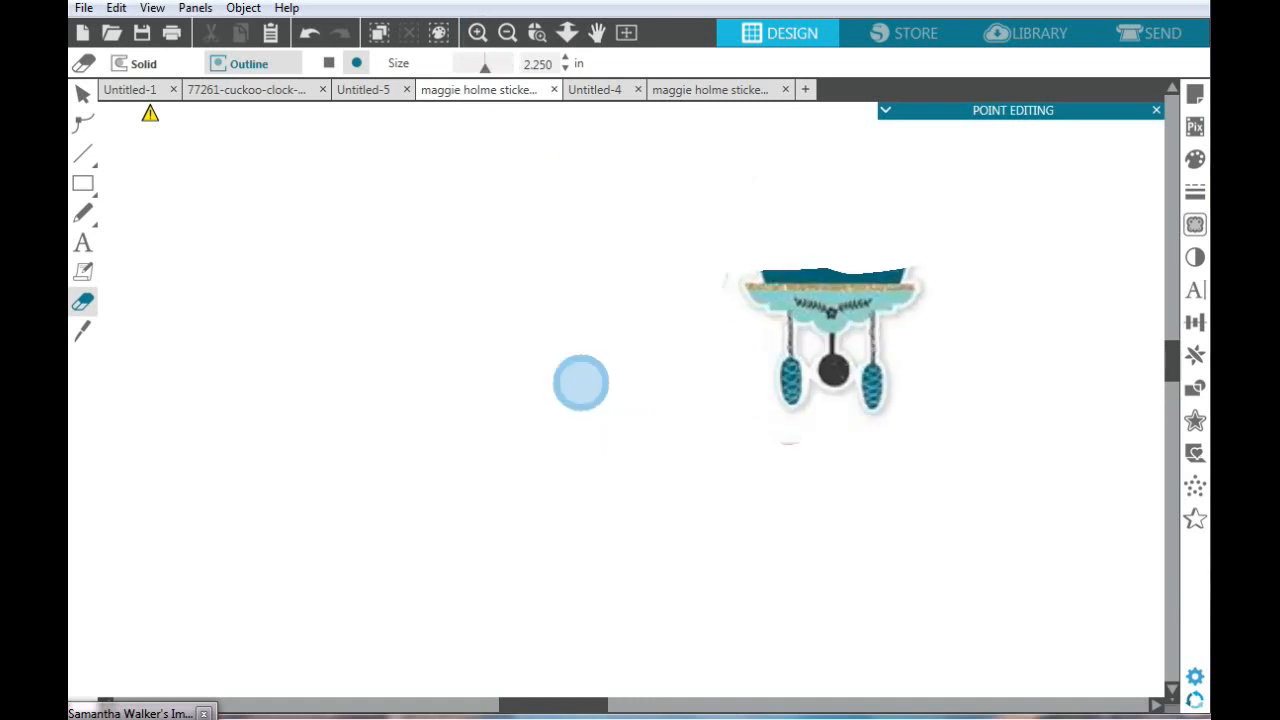
pyautogui.scroll(2, 582, 380)
pyautogui.moveTo(510, 707); pyautogui.dragTo(550, 707)
pyautogui.click(340, 617)
pyautogui.click(84, 333)
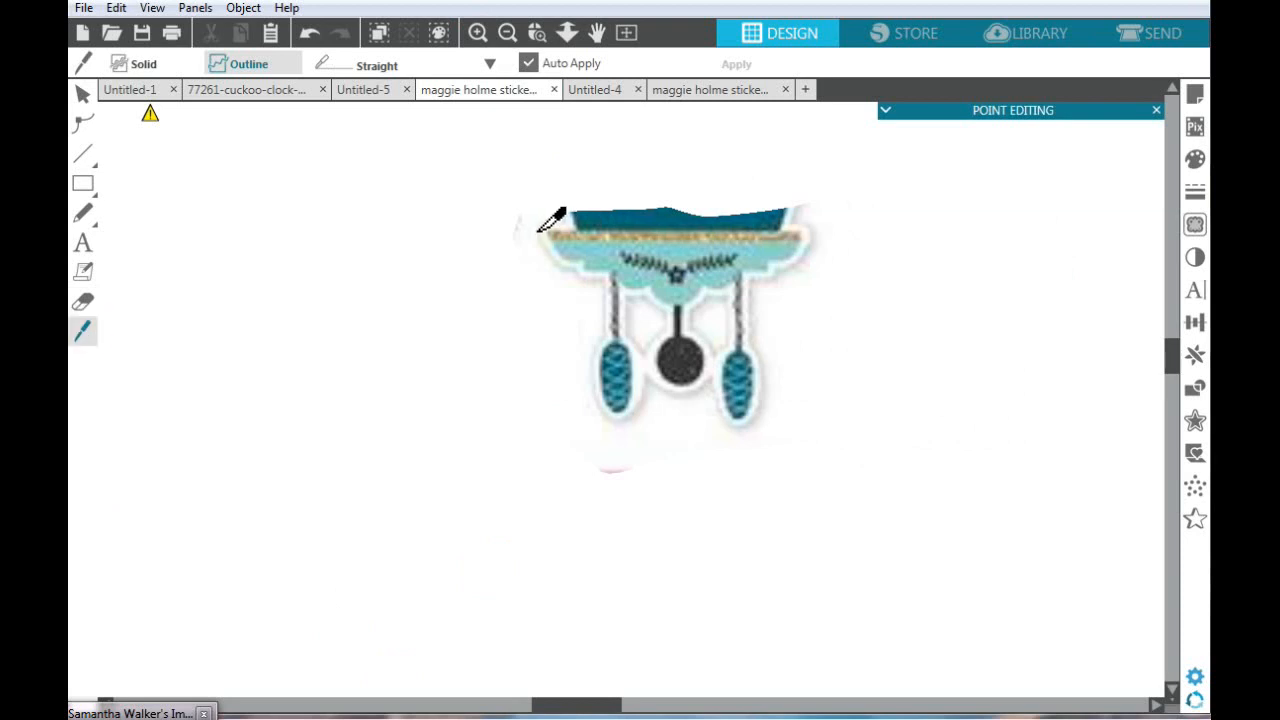
pyautogui.moveTo(551, 236); pyautogui.dragTo(806, 226)
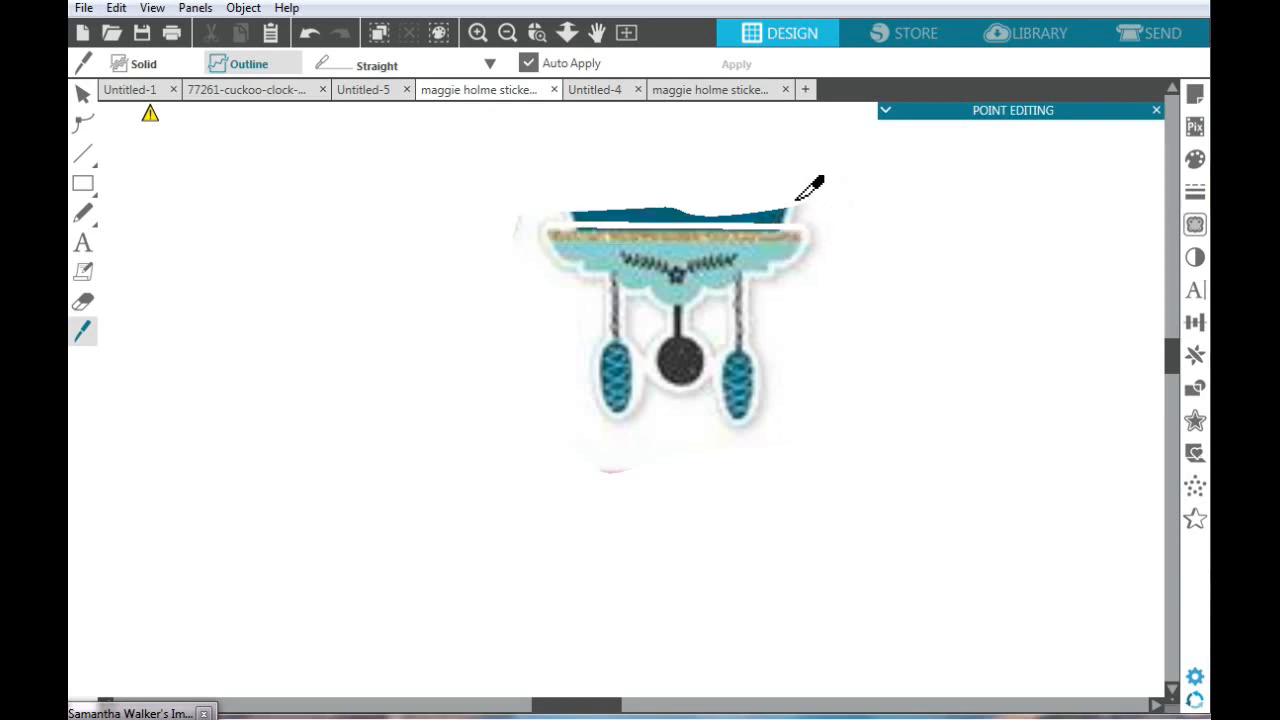
pyautogui.click(84, 300)
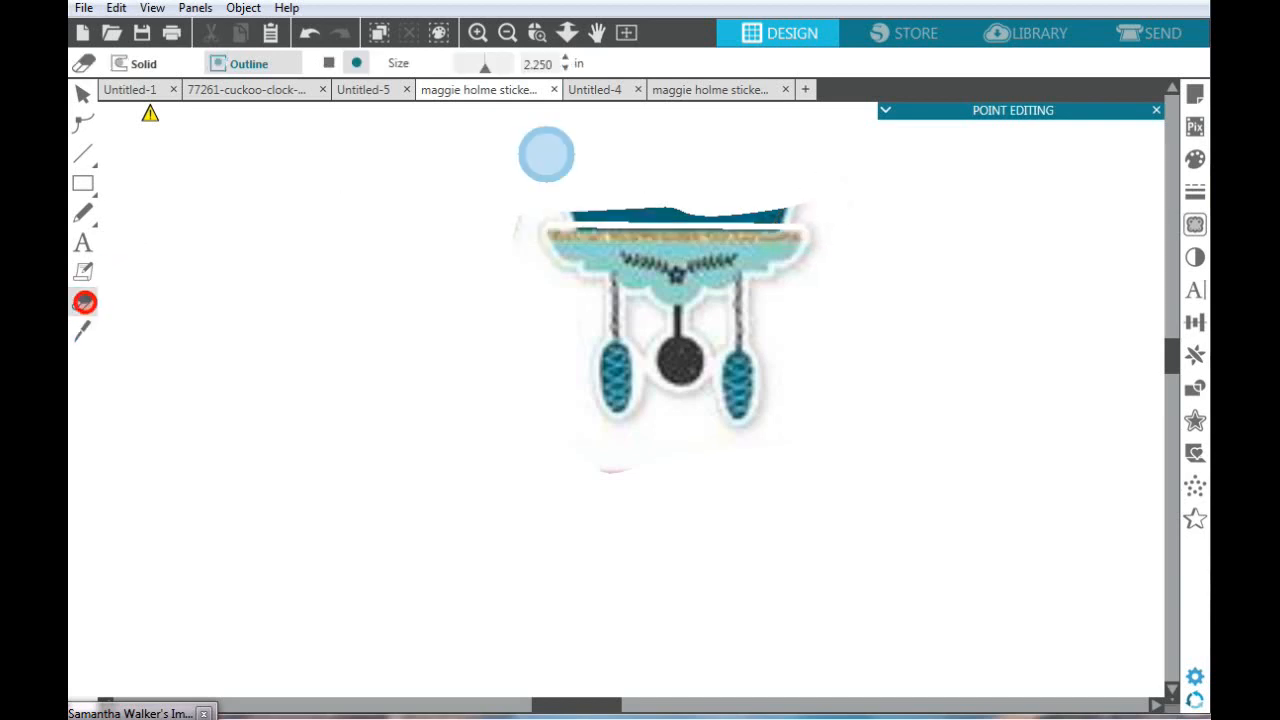
pyautogui.moveTo(621, 192)
pyautogui.mouseDown()
pyautogui.moveTo(577, 191)
pyautogui.moveTo(789, 192)
pyautogui.moveTo(629, 199)
pyautogui.mouseUp()
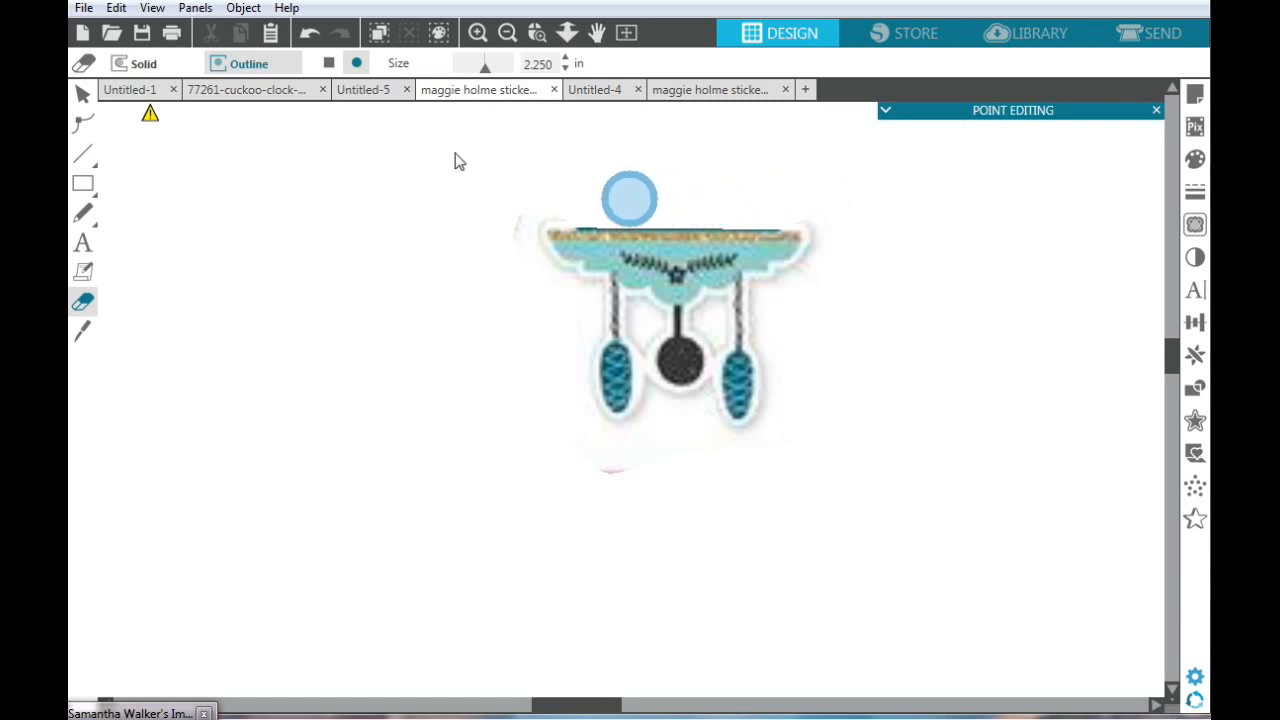
# Trim the remaining dark edge with straight Knife cuts along the gold strip and erase the scraps above its left end
pyautogui.click(477, 34)
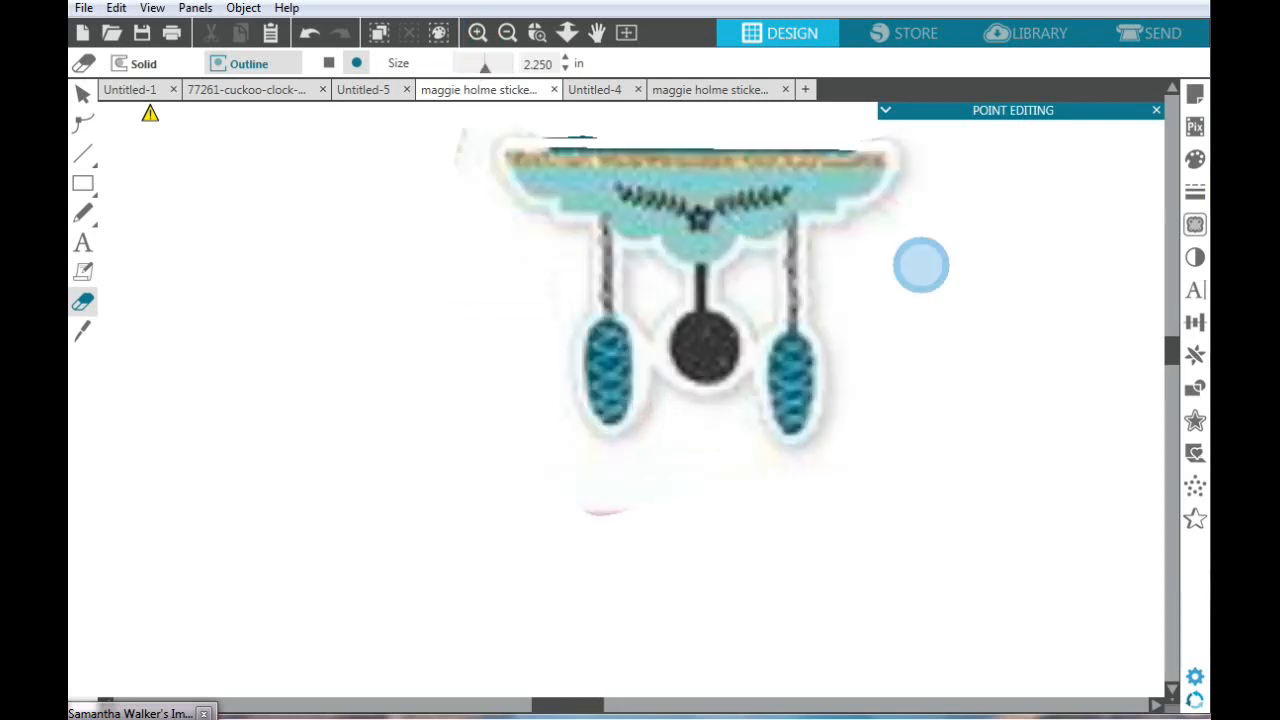
pyautogui.moveTo(1170, 358); pyautogui.dragTo(1171, 328)
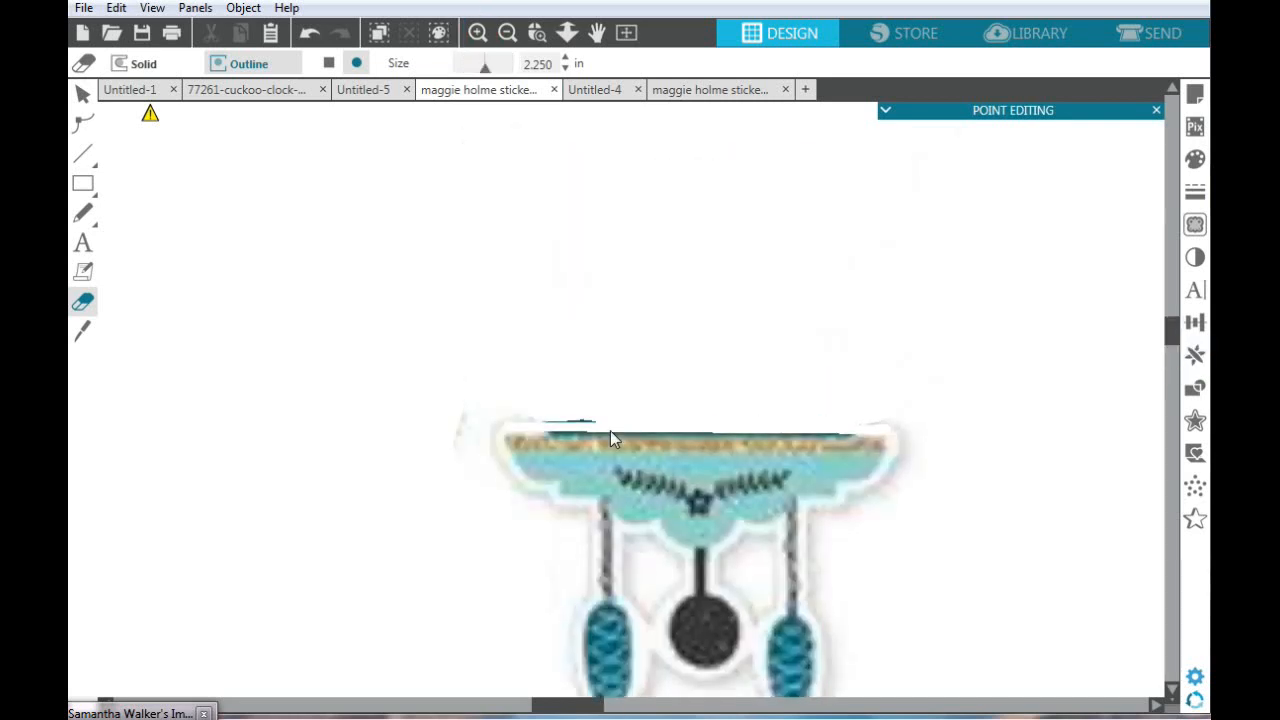
pyautogui.click(83, 331)
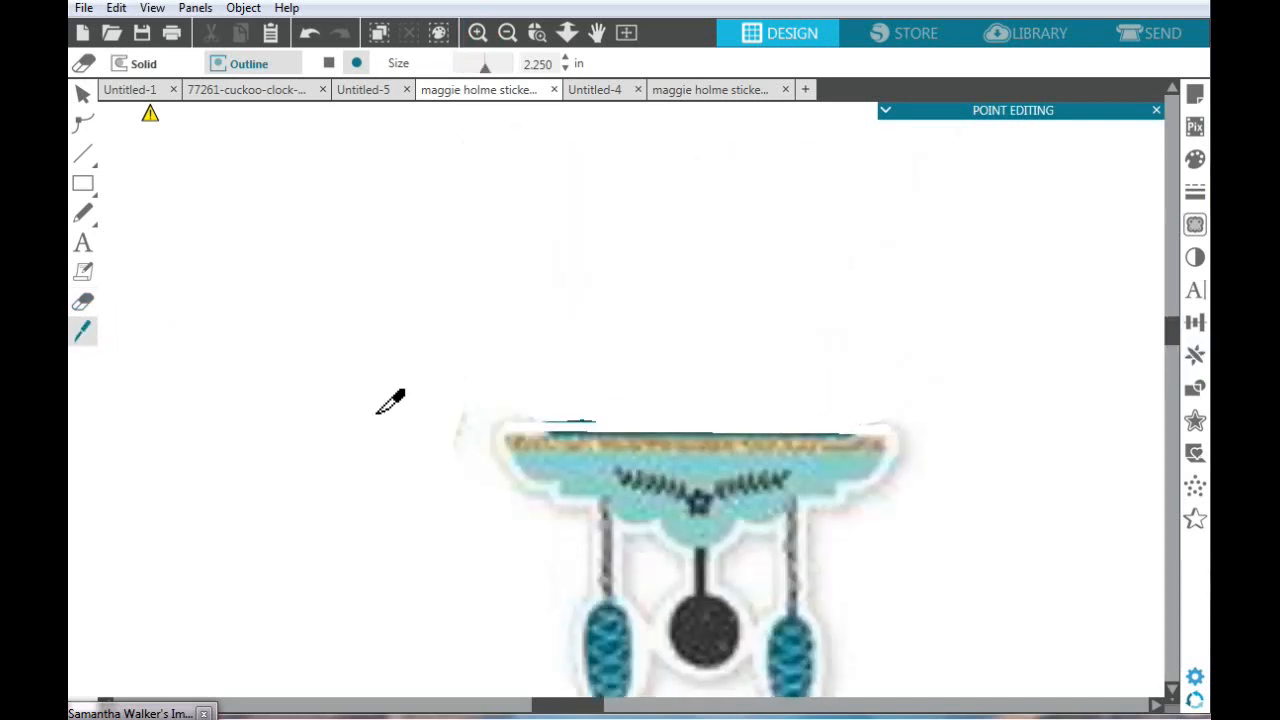
pyautogui.moveTo(510, 436); pyautogui.dragTo(903, 436)
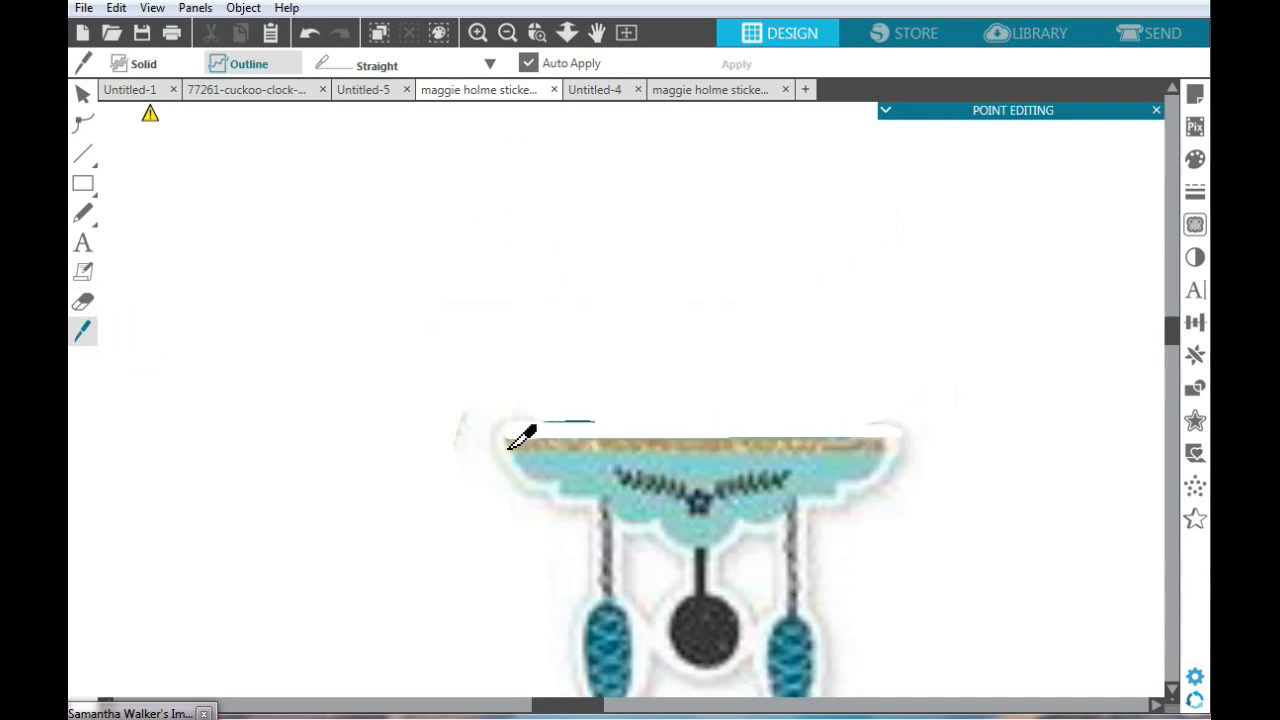
pyautogui.moveTo(503, 437); pyautogui.dragTo(908, 434)
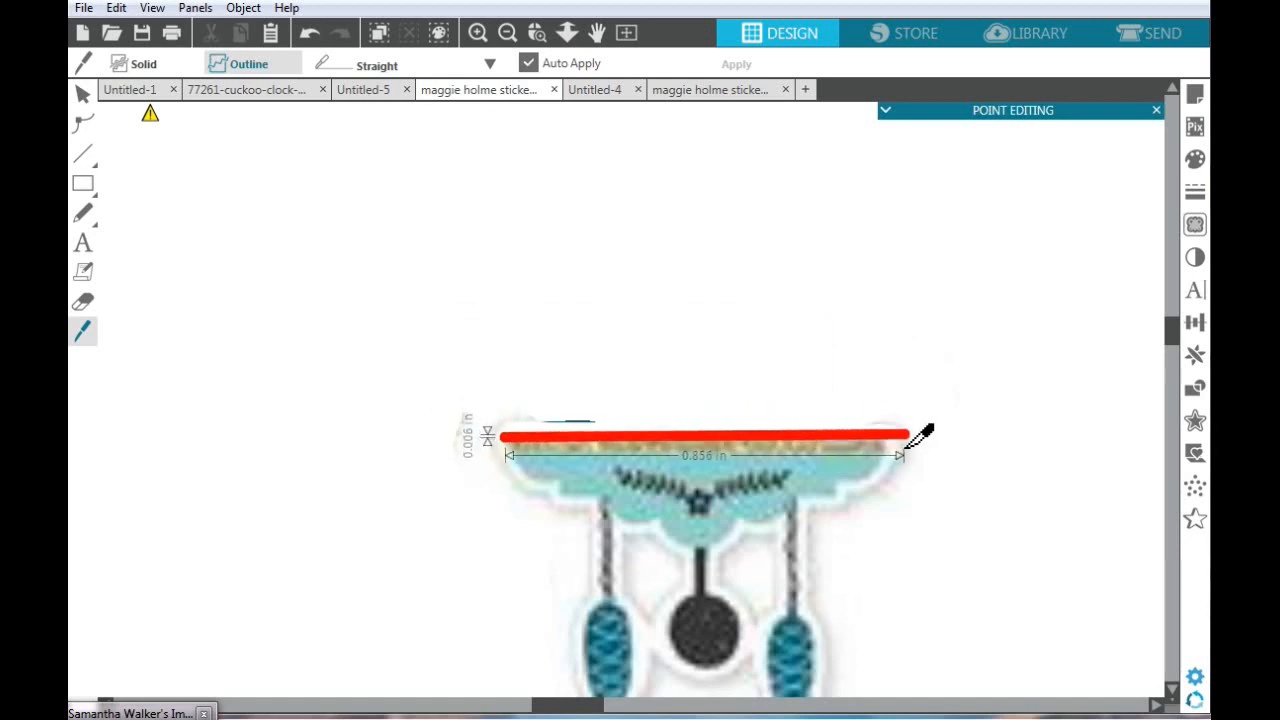
pyautogui.moveTo(908, 435); pyautogui.dragTo(908, 436)
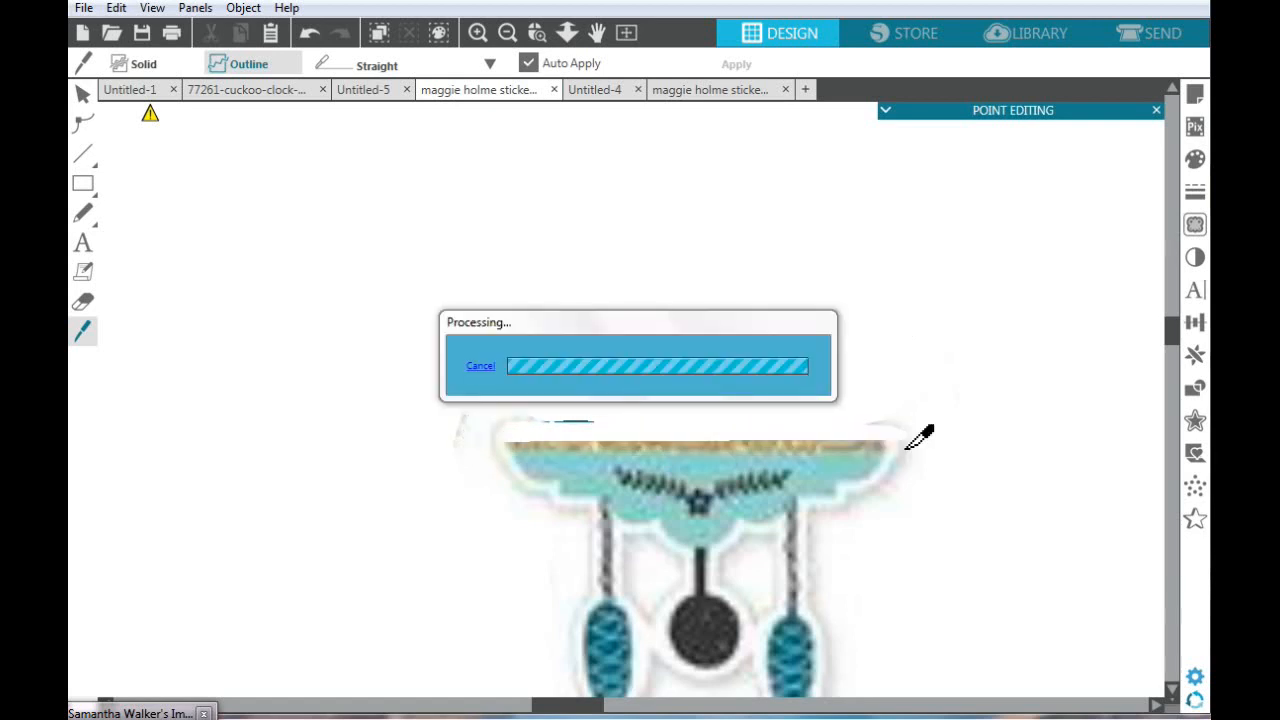
pyautogui.click(83, 301)
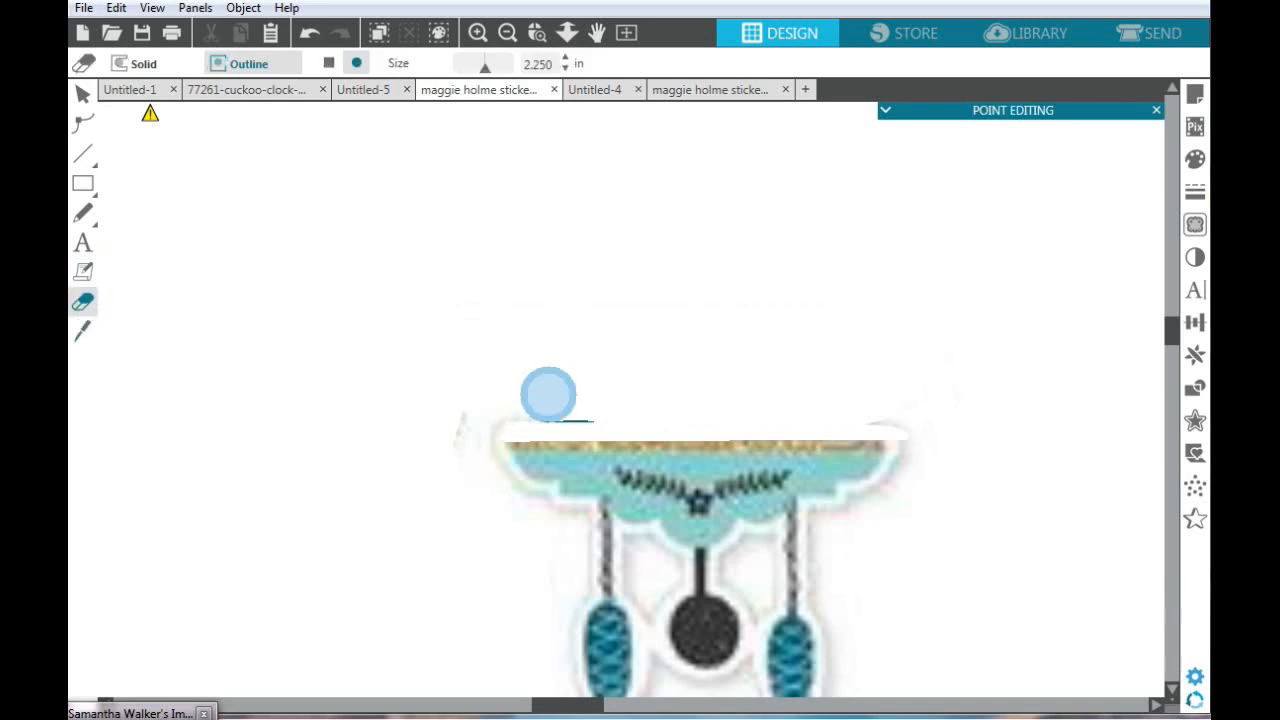
pyautogui.moveTo(591, 408)
pyautogui.mouseDown()
pyautogui.moveTo(438, 408)
pyautogui.moveTo(375, 453)
pyautogui.mouseUp()
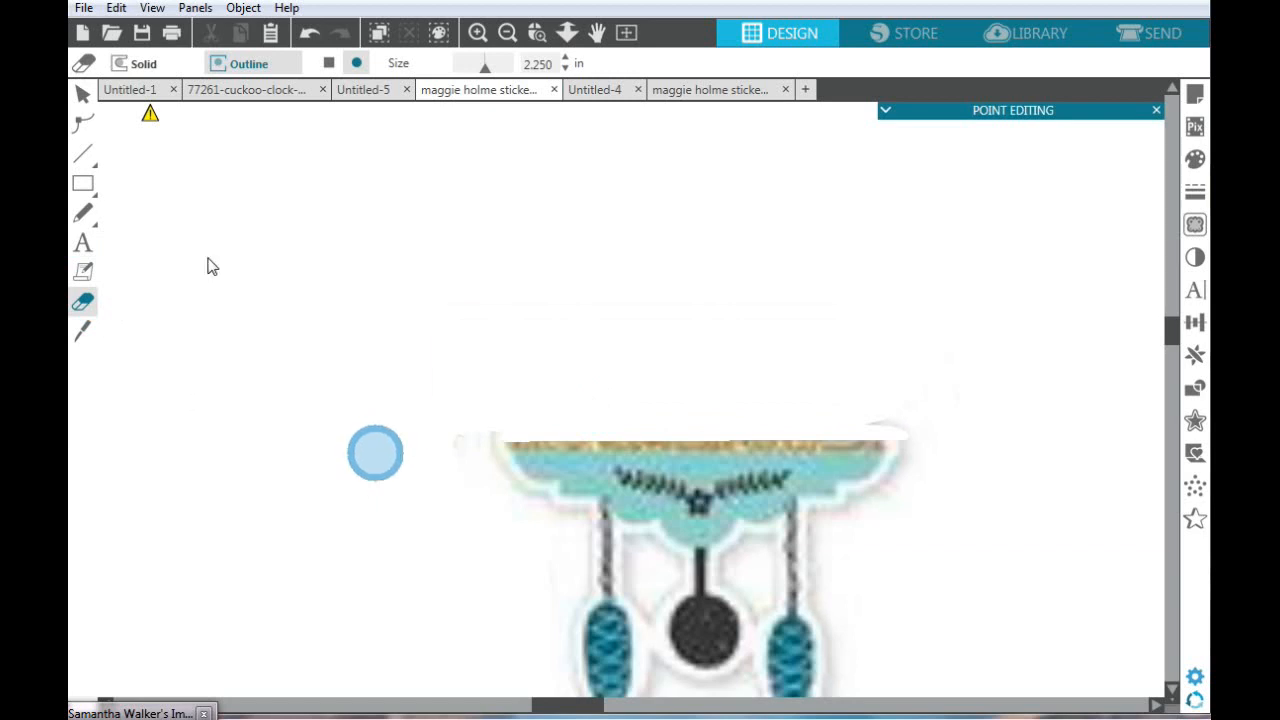
# Move the pendulum piece aside, delete the invisible leftover scraps around its old position and bring the piece back
pyautogui.click(81, 95)
pyautogui.moveTo(746, 405); pyautogui.dragTo(723, 336)
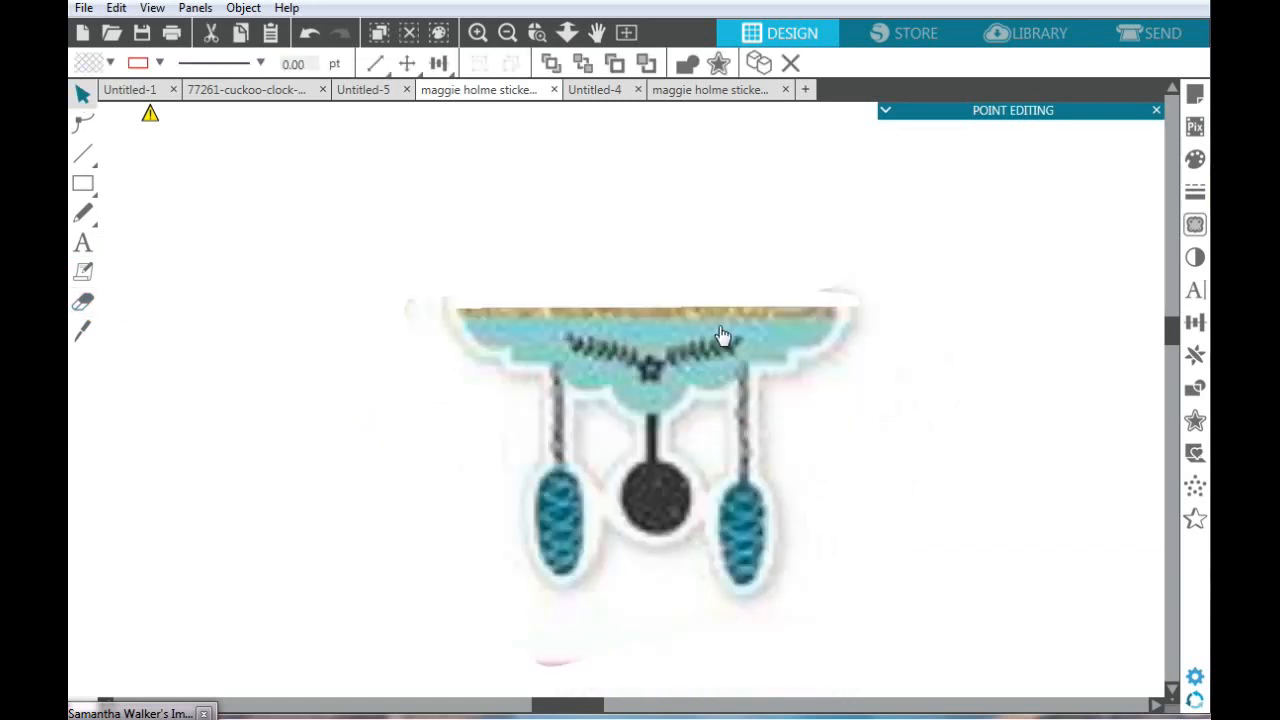
pyautogui.click(988, 306)
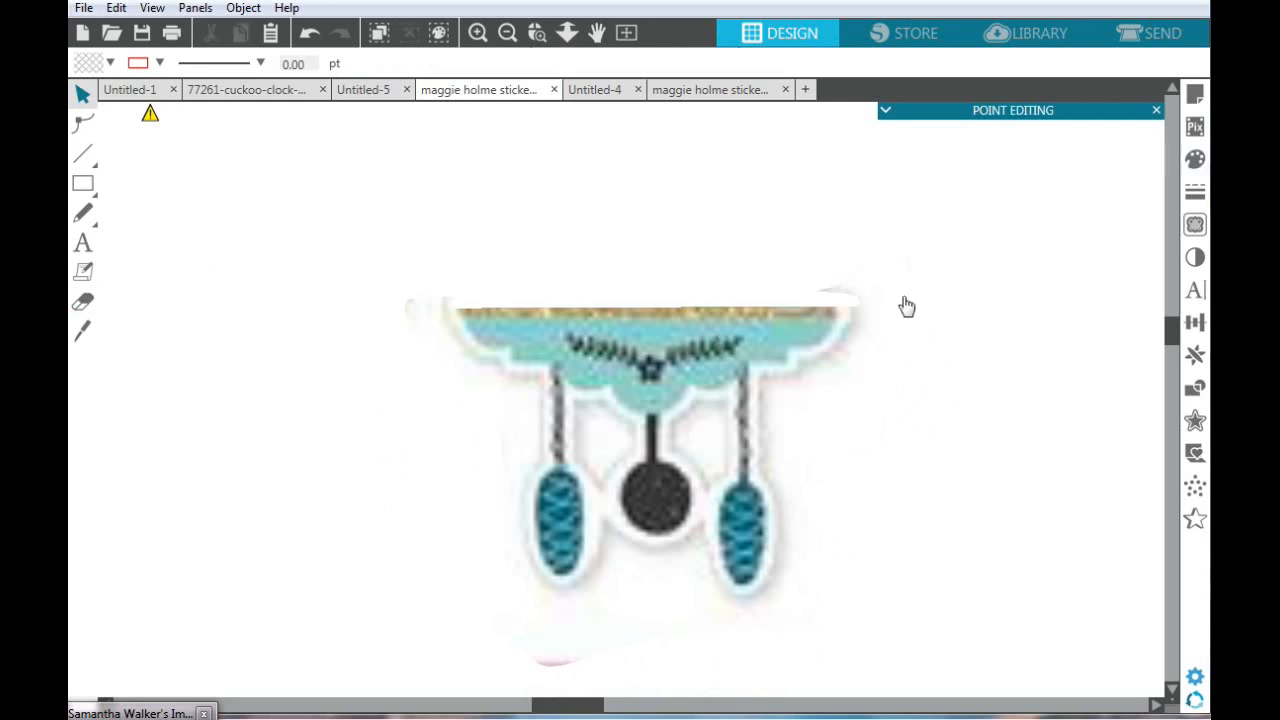
pyautogui.click(507, 40)
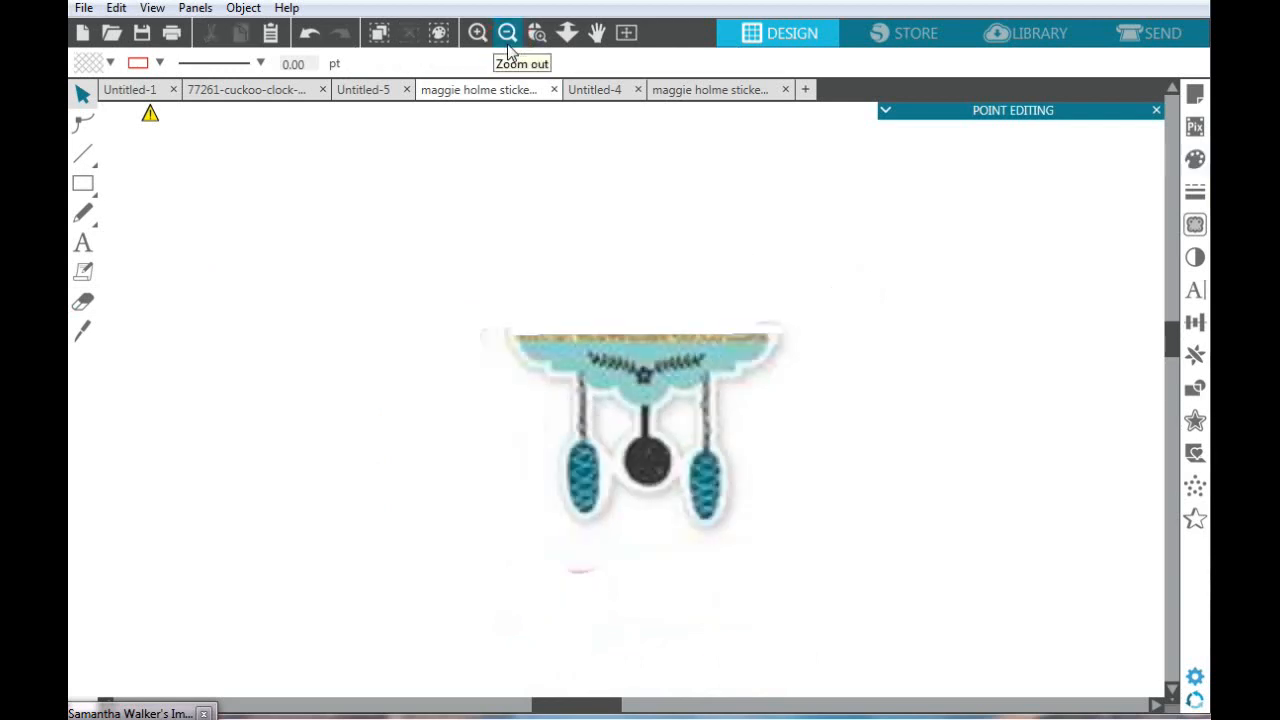
pyautogui.click(507, 40)
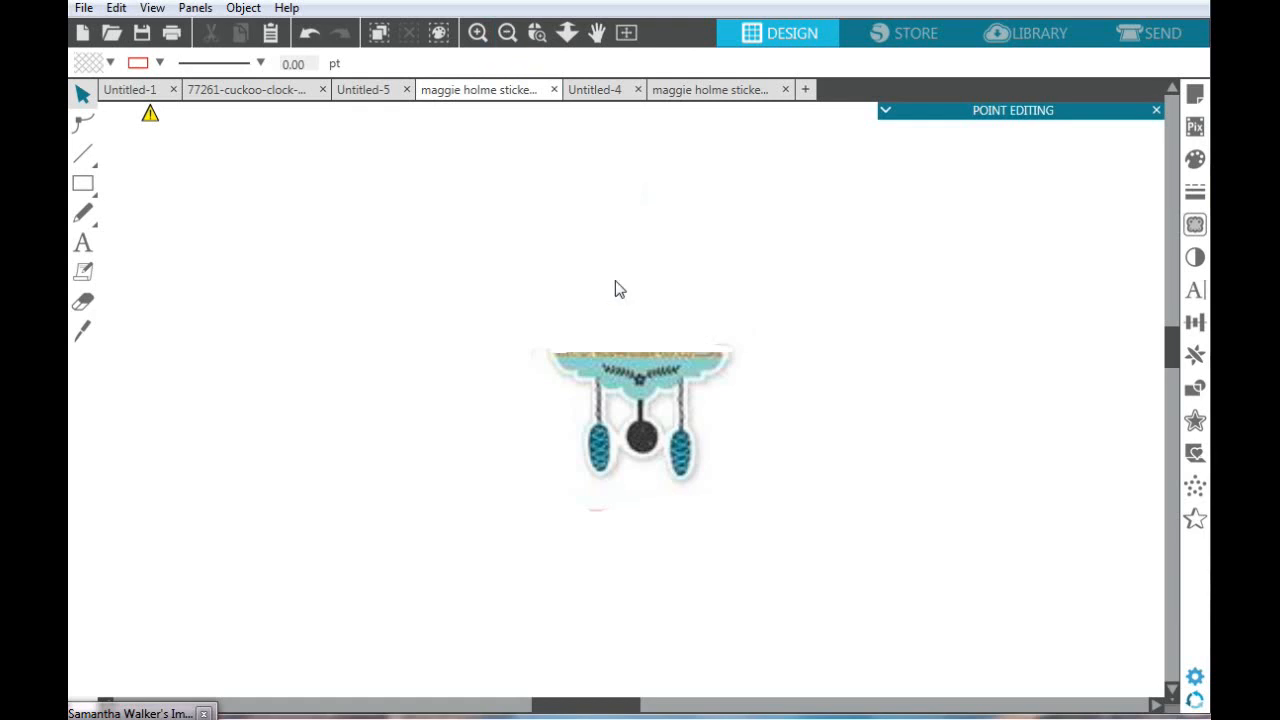
pyautogui.moveTo(557, 420); pyautogui.dragTo(131, 510)
pyautogui.click(875, 357)
pyautogui.moveTo(360, 178); pyautogui.dragTo(1093, 649)
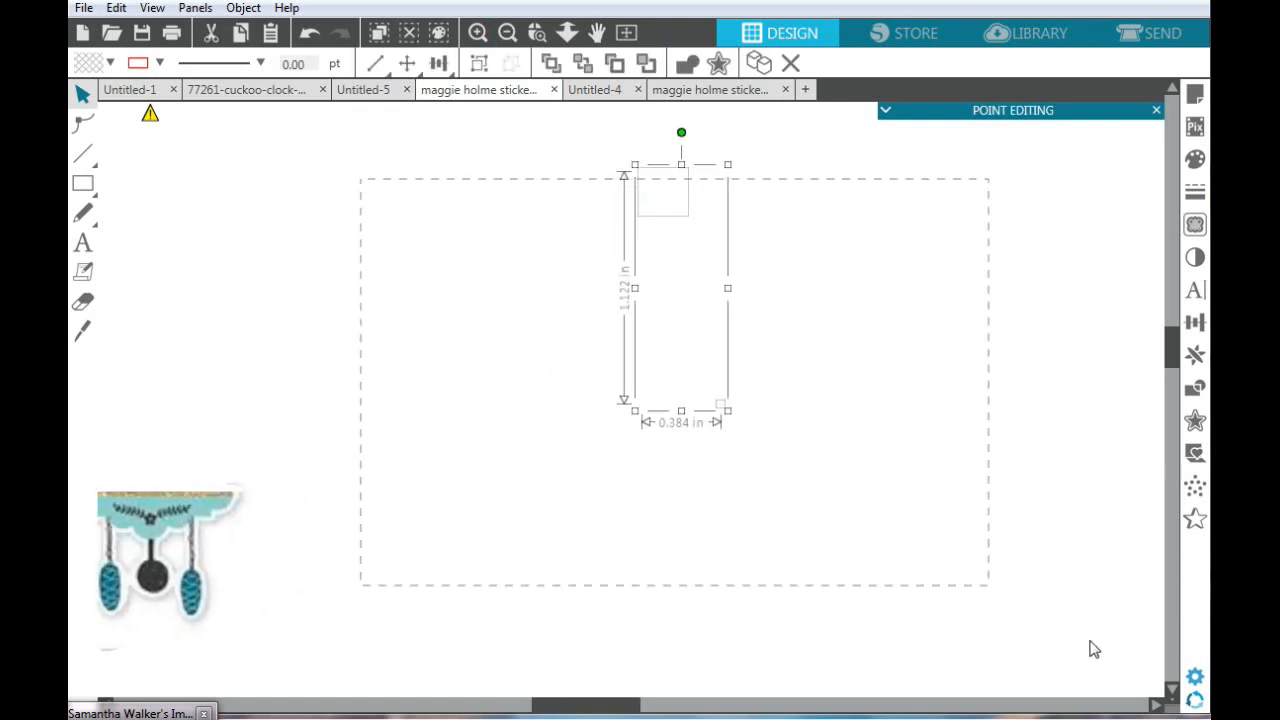
pyautogui.press('Delete')
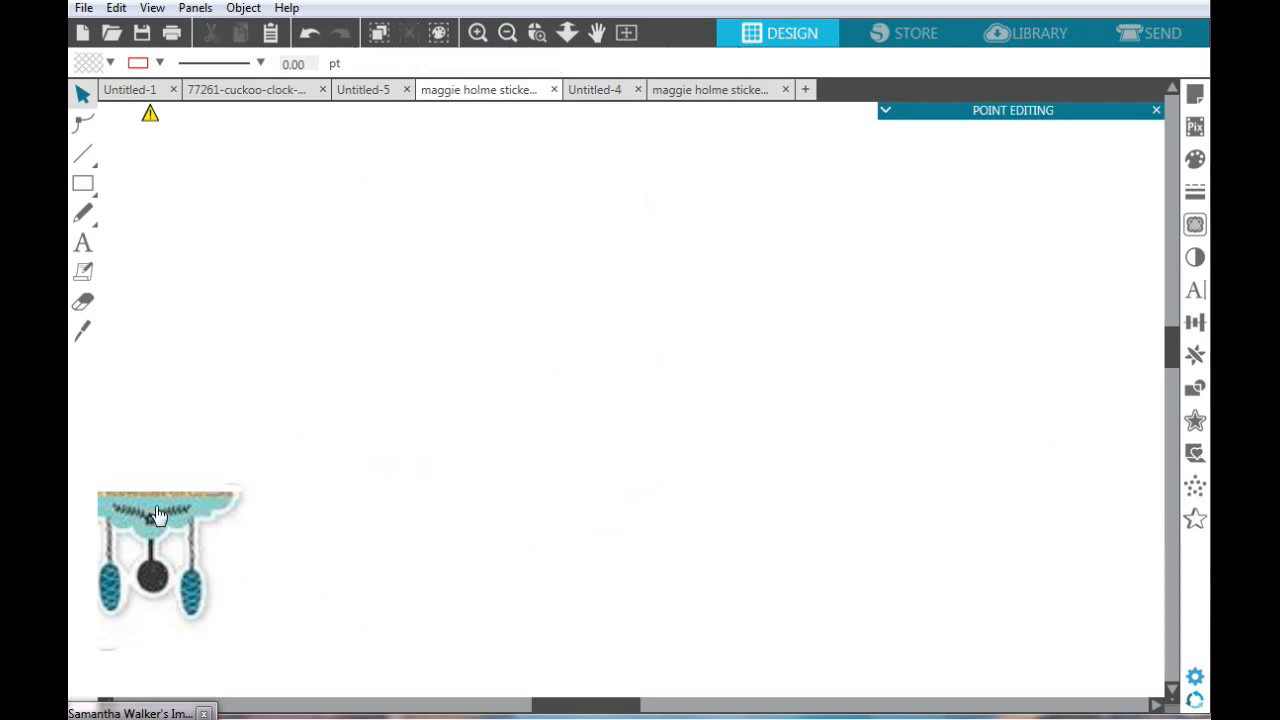
pyautogui.moveTo(593, 457)
pyautogui.mouseDown()
pyautogui.moveTo(673, 374)
pyautogui.moveTo(661, 373)
pyautogui.mouseUp()
pyautogui.click(788, 328)
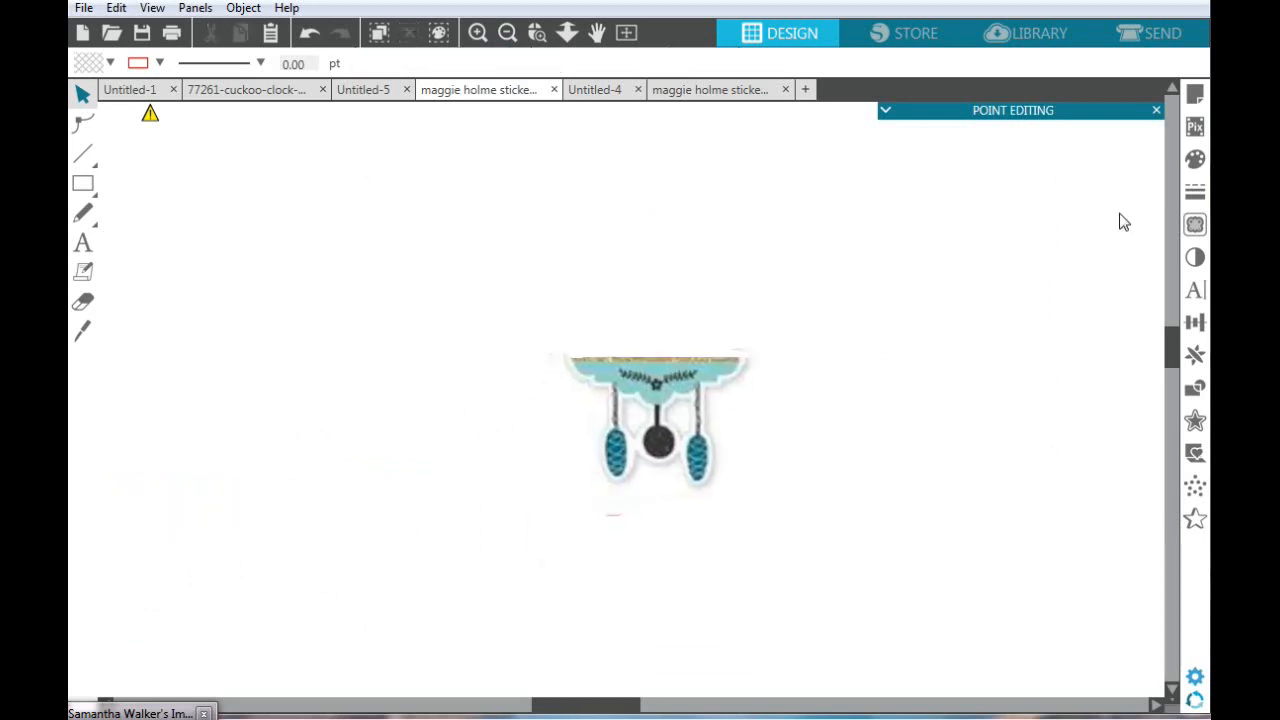
# Trace and detach the pendulum piece with an 80% threshold and move the detached piece away from its leftover border
pyautogui.click(1195, 226)
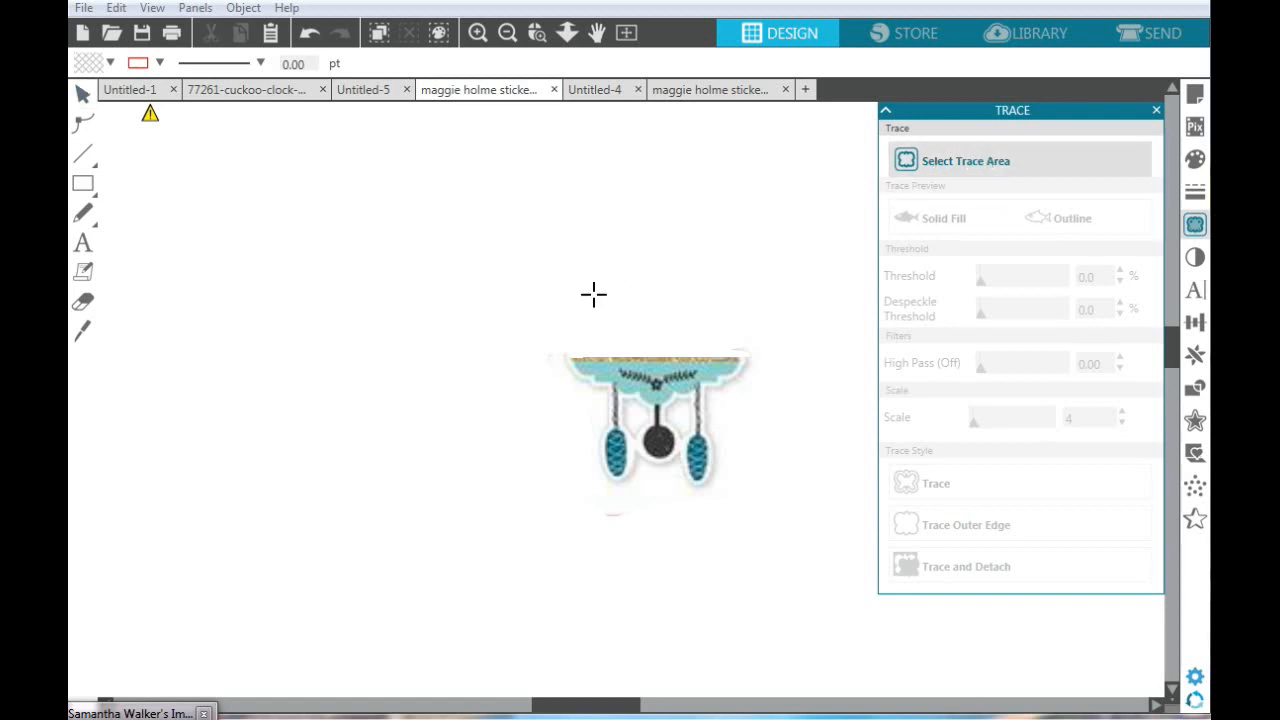
pyautogui.moveTo(505, 286)
pyautogui.mouseDown()
pyautogui.moveTo(766, 506)
pyautogui.moveTo(787, 543)
pyautogui.mouseUp()
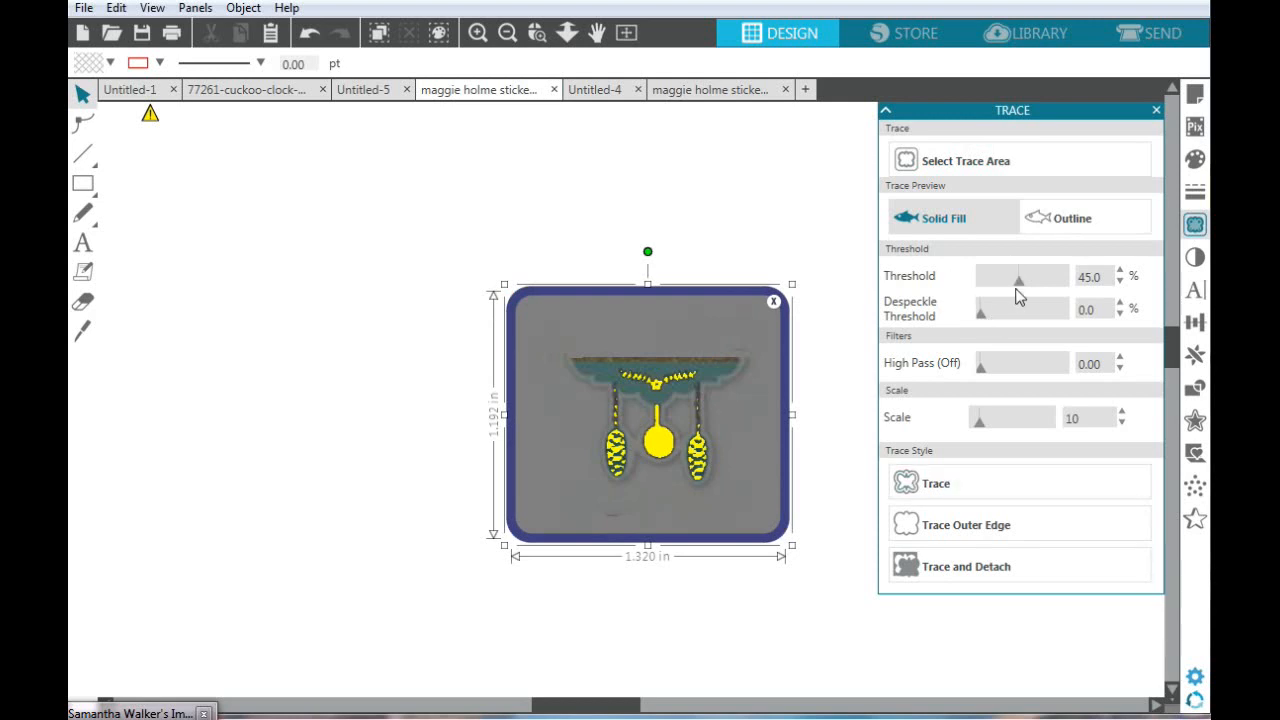
pyautogui.moveTo(1015, 285); pyautogui.dragTo(1049, 285)
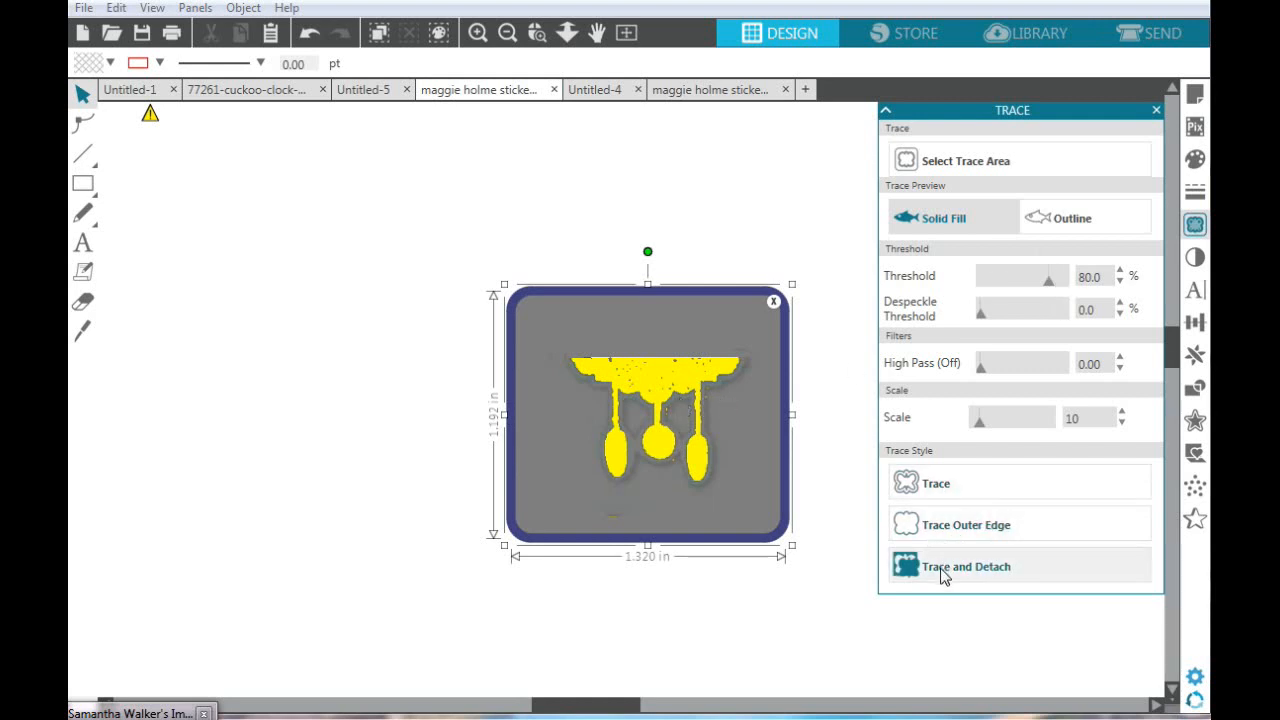
pyautogui.moveTo(677, 383); pyautogui.dragTo(215, 423)
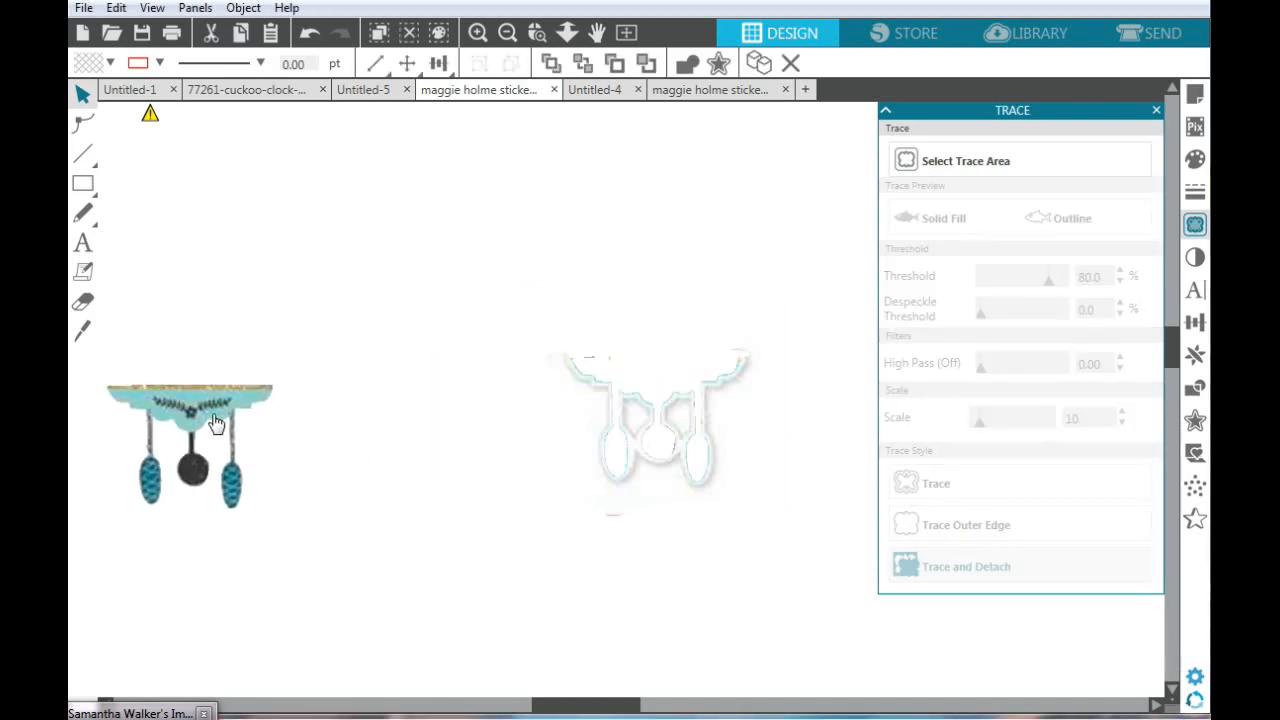
pyautogui.click(478, 285)
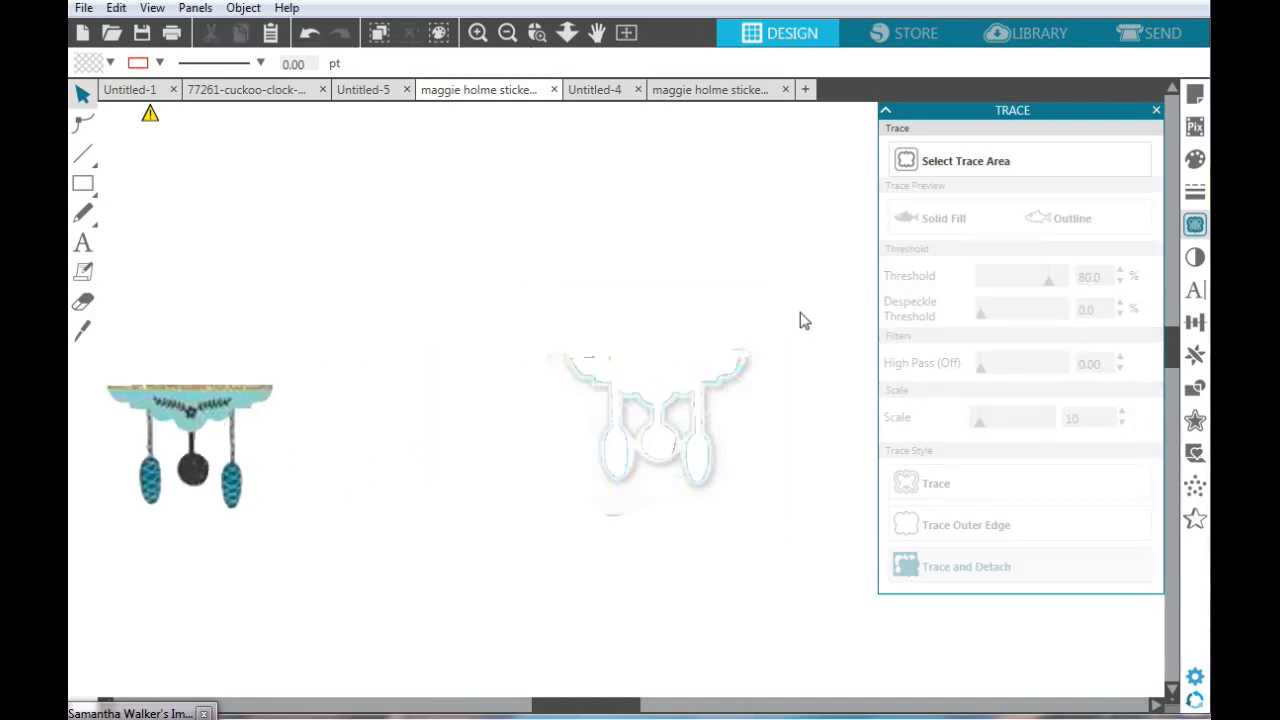
# Move the leftover border and the pendulum piece off the mat, delete the border and return the piece to the mat
pyautogui.click(507, 33)
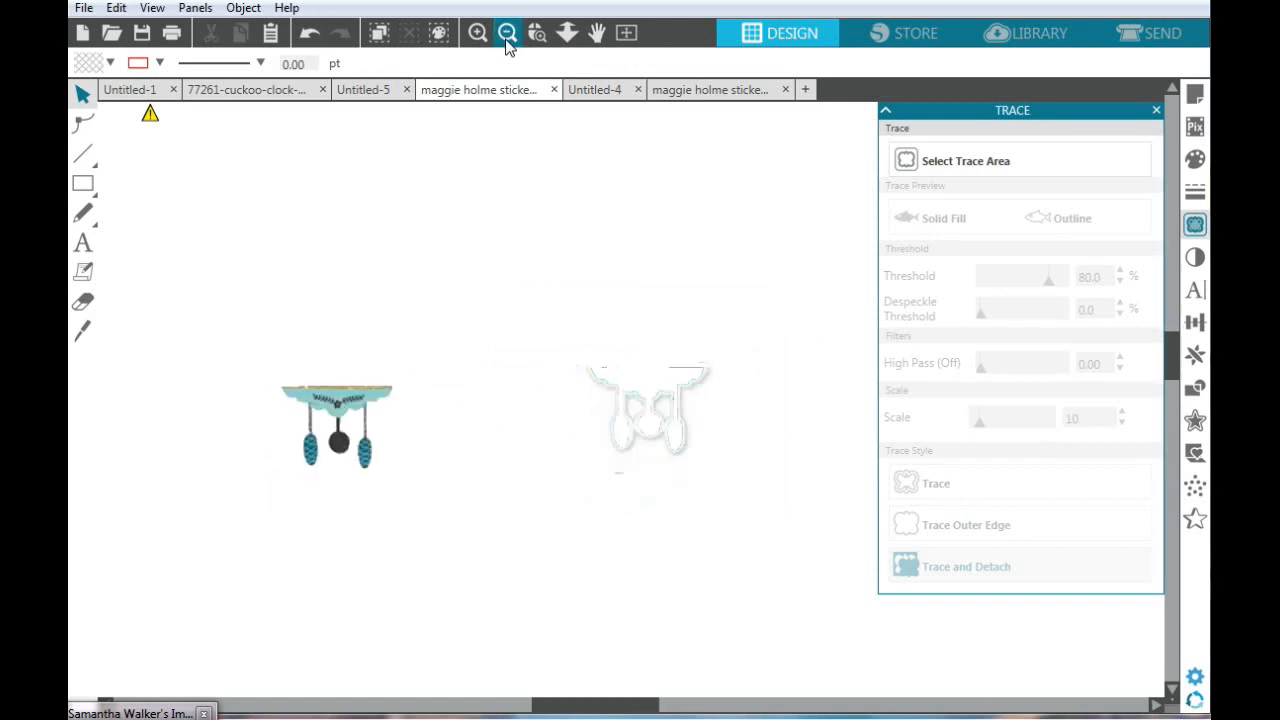
pyautogui.click(507, 33)
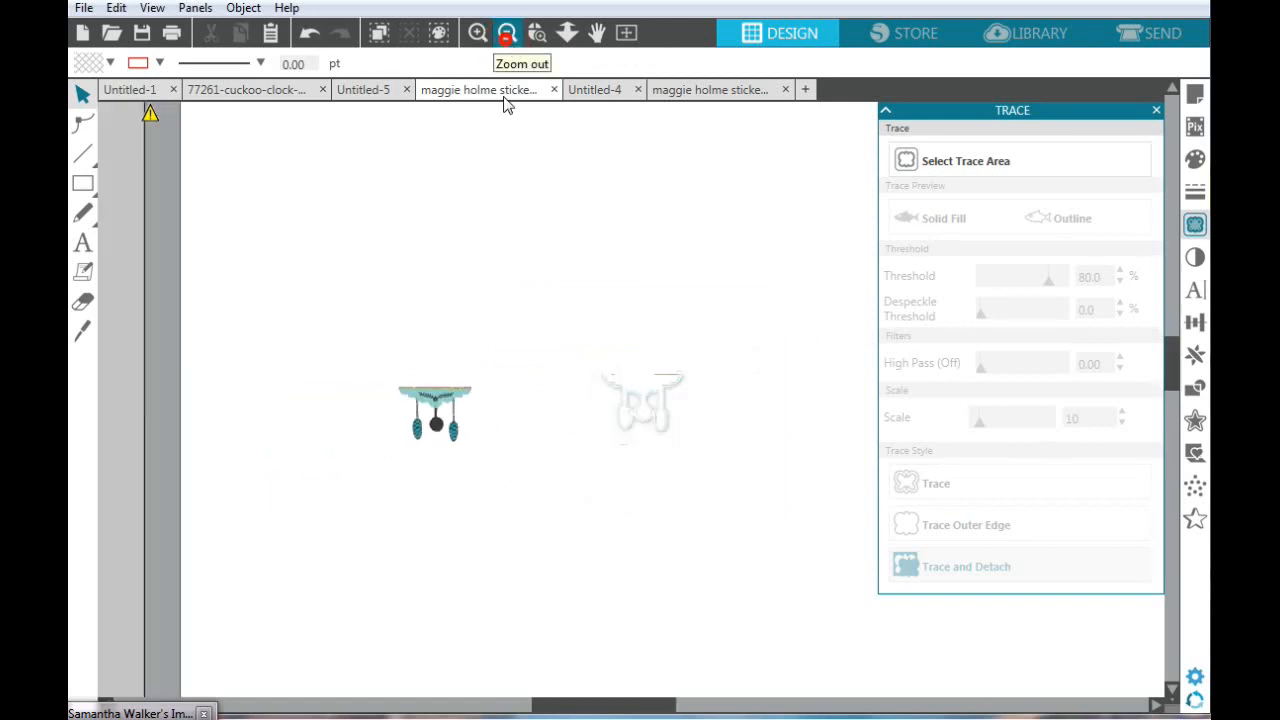
pyautogui.click(507, 33)
pyautogui.click(642, 400)
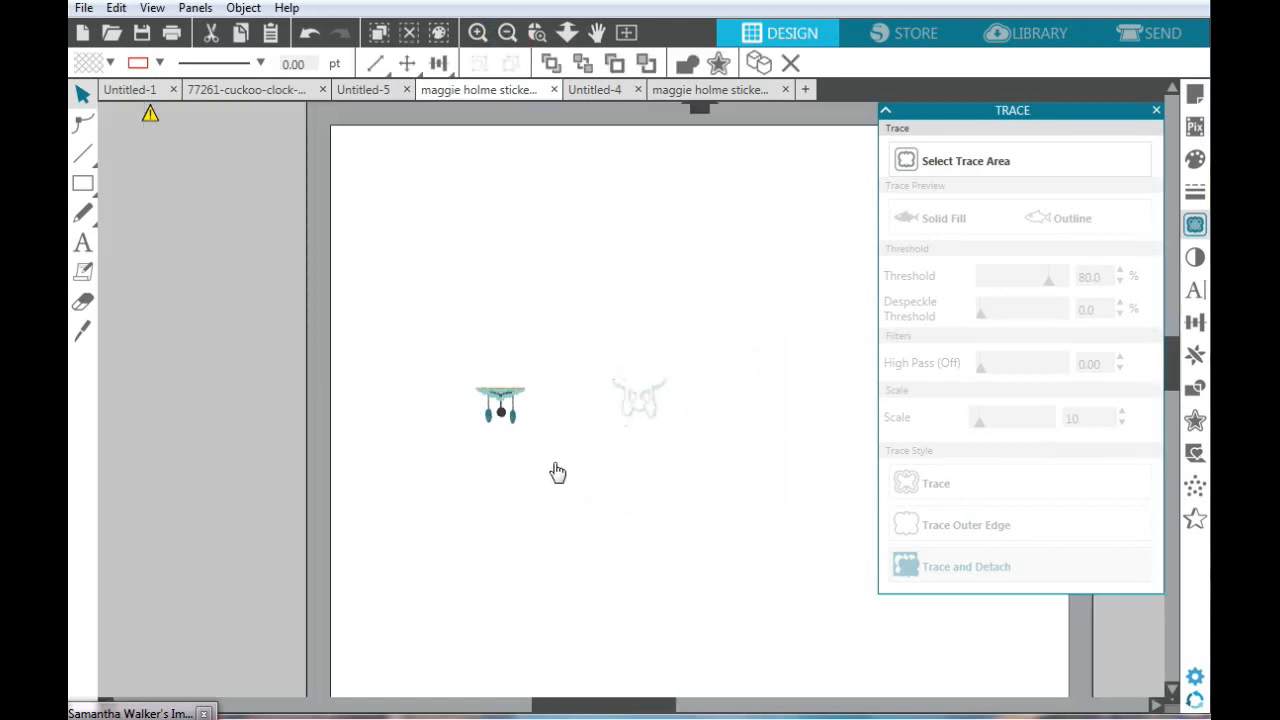
pyautogui.moveTo(625, 402)
pyautogui.mouseDown()
pyautogui.moveTo(577, 425)
pyautogui.moveTo(174, 410)
pyautogui.moveTo(220, 346)
pyautogui.moveTo(239, 349)
pyautogui.mouseUp()
pyautogui.click(300, 365)
pyautogui.moveTo(500, 405); pyautogui.dragTo(228, 424)
pyautogui.click(210, 408)
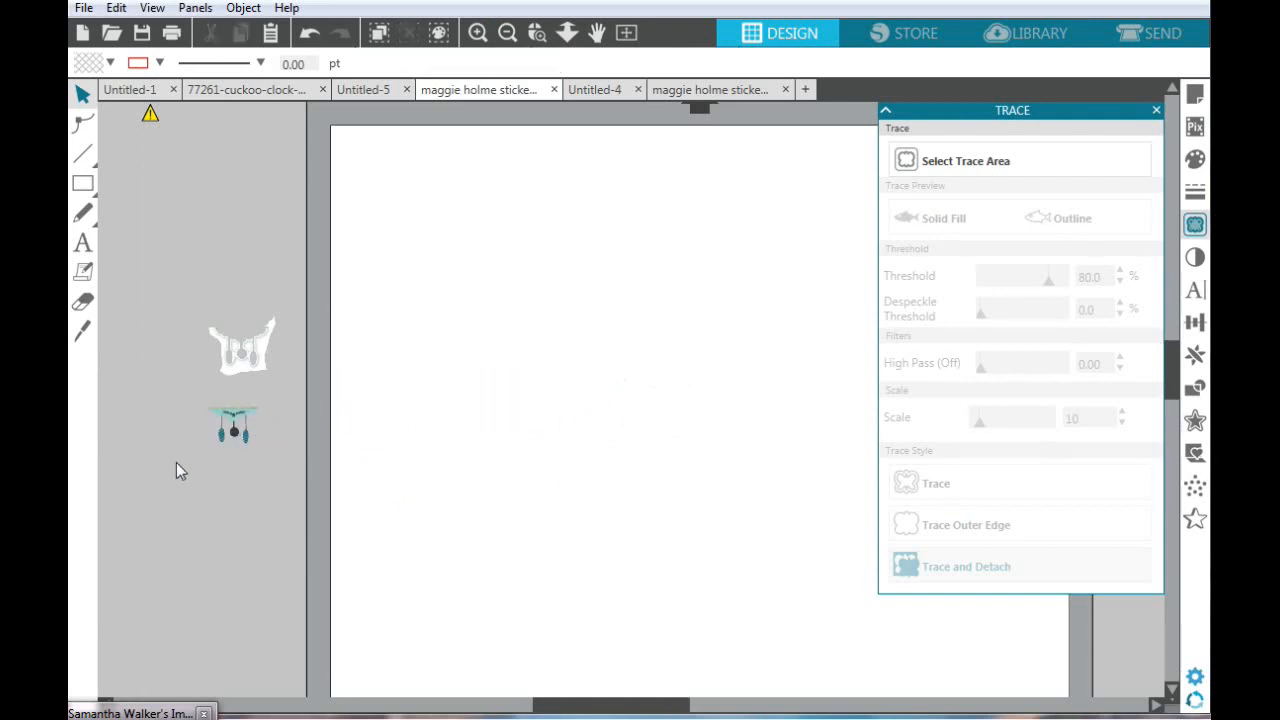
pyautogui.click(240, 357)
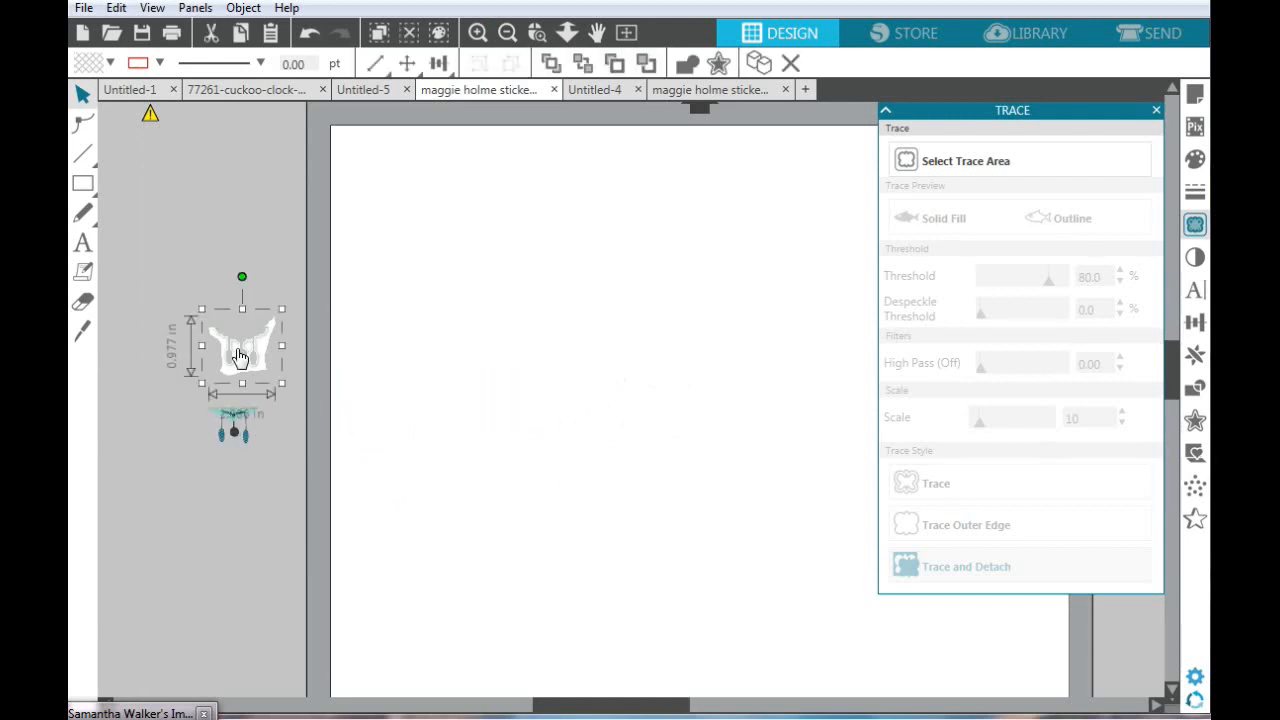
pyautogui.press('Delete')
pyautogui.moveTo(330, 393); pyautogui.dragTo(706, 322)
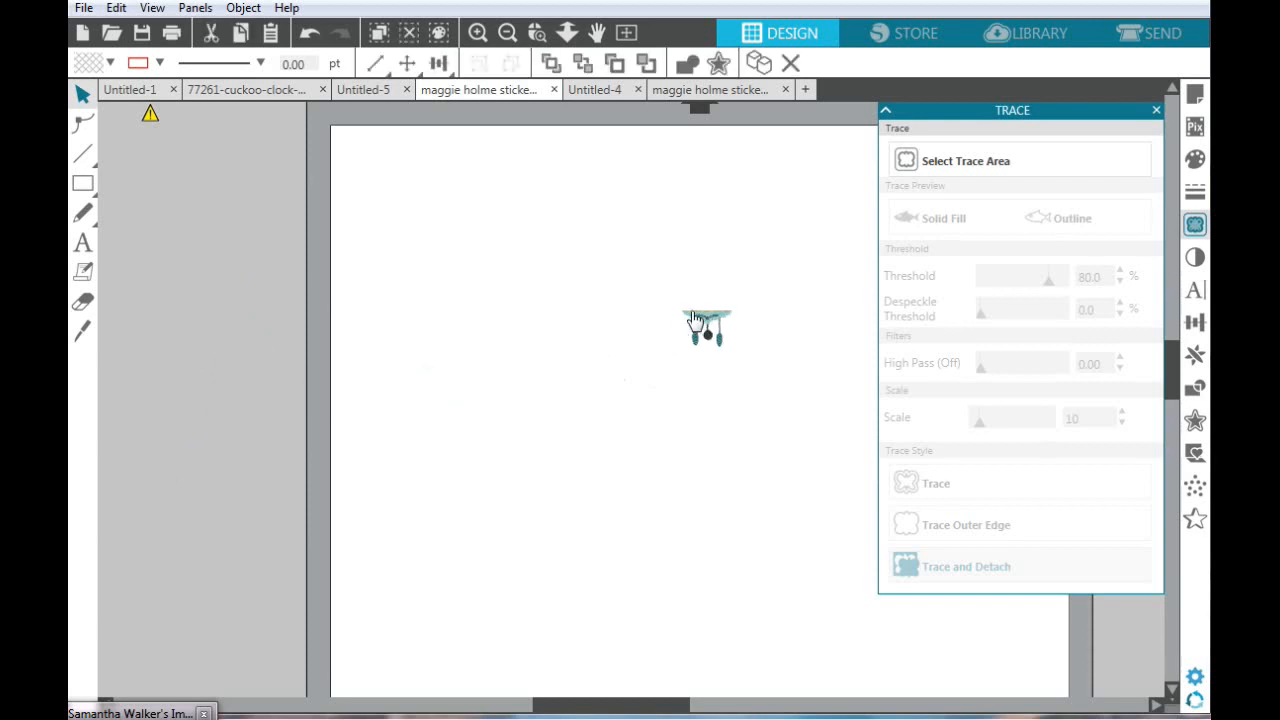
# Move the pendulum piece away from the stray speck beside it and delete the speck
pyautogui.click(482, 34)
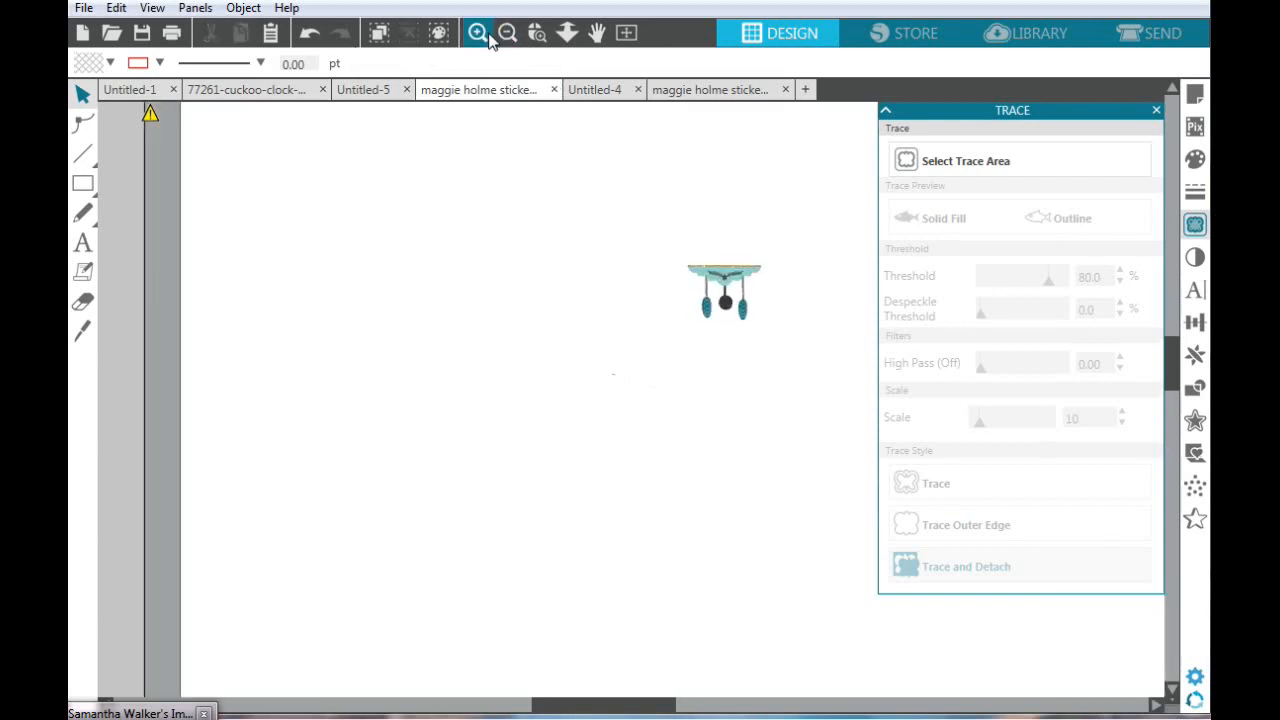
pyautogui.scroll(1, 771, 243)
pyautogui.moveTo(769, 223)
pyautogui.mouseDown()
pyautogui.moveTo(606, 300)
pyautogui.moveTo(602, 288)
pyautogui.moveTo(489, 289)
pyautogui.mouseUp()
pyautogui.click(608, 378)
pyautogui.click(607, 377)
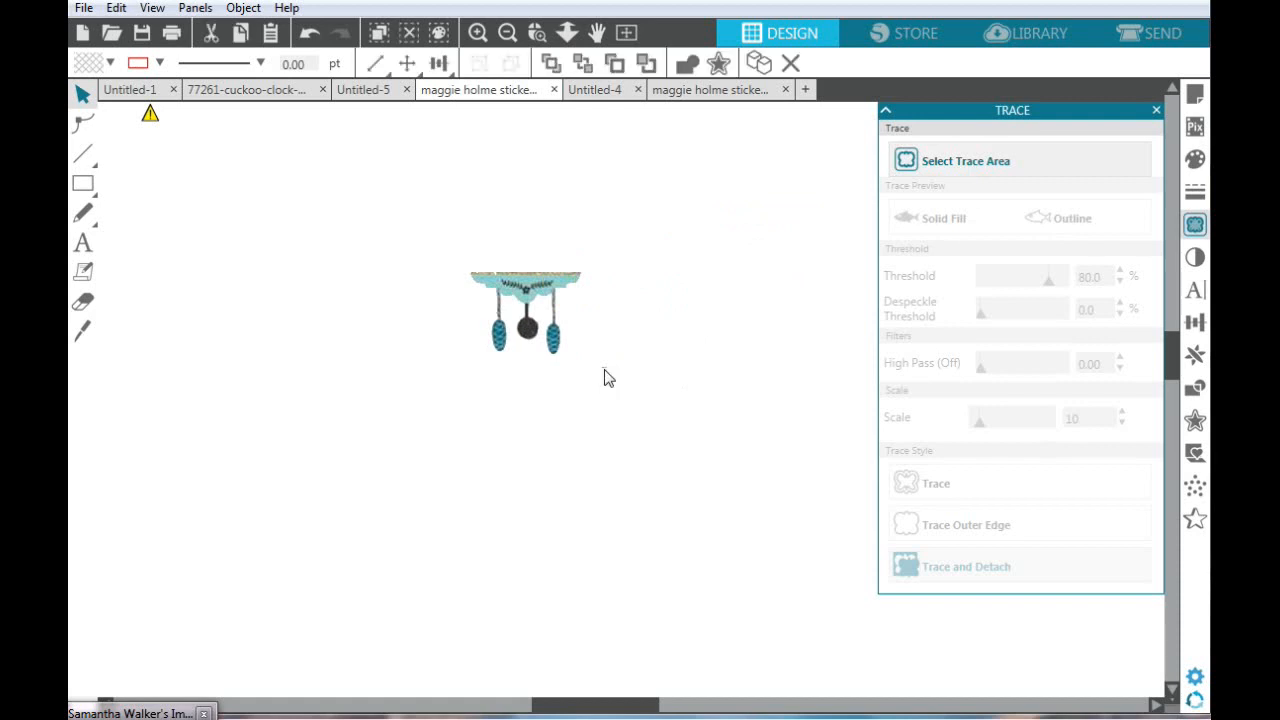
pyautogui.press('Delete')
# Set the pendulum piece aside, delete the remaining invisible scraps from the cleared area and bring the piece back
pyautogui.moveTo(524, 285); pyautogui.dragTo(285, 313)
pyautogui.moveTo(494, 178); pyautogui.dragTo(840, 610)
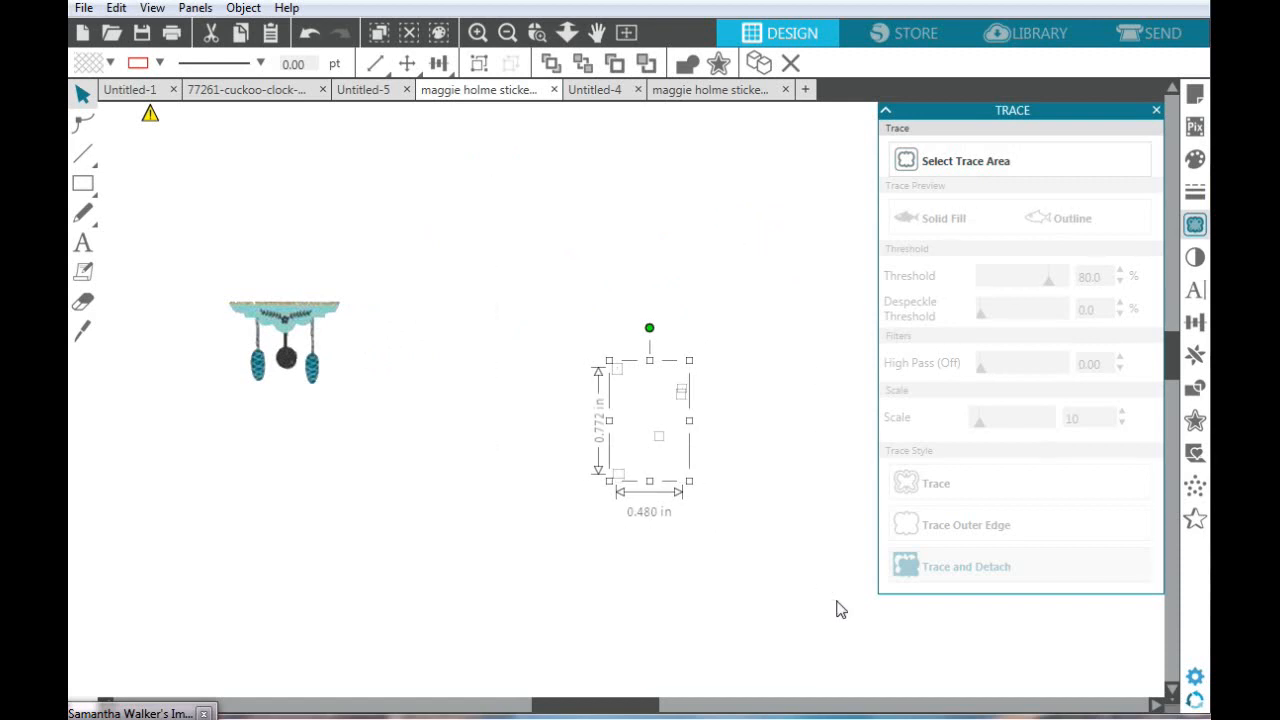
pyautogui.press('Delete')
pyautogui.moveTo(334, 327); pyautogui.dragTo(694, 330)
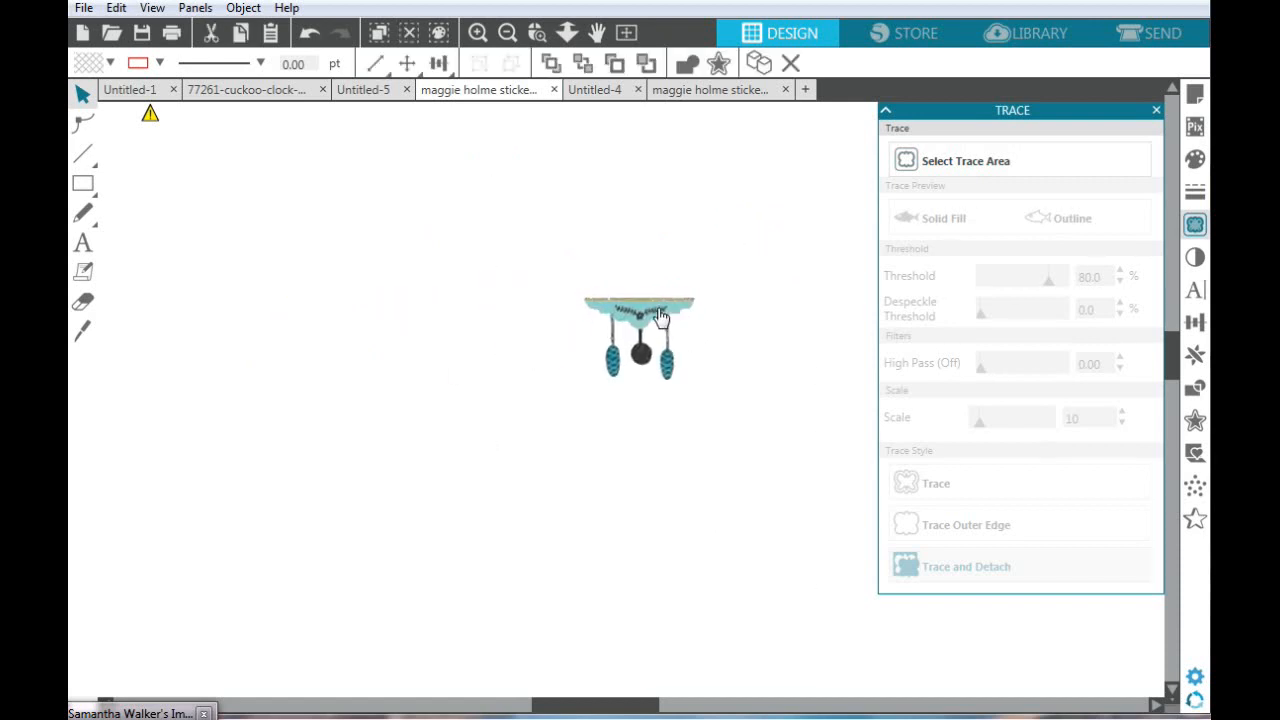
# Trace the outer edge of the pendulum piece with an 89% threshold
pyautogui.click(953, 160)
pyautogui.moveTo(487, 232)
pyautogui.mouseDown()
pyautogui.moveTo(711, 314)
pyautogui.moveTo(718, 350)
pyautogui.mouseUp()
pyautogui.moveTo(746, 426); pyautogui.dragTo(749, 441)
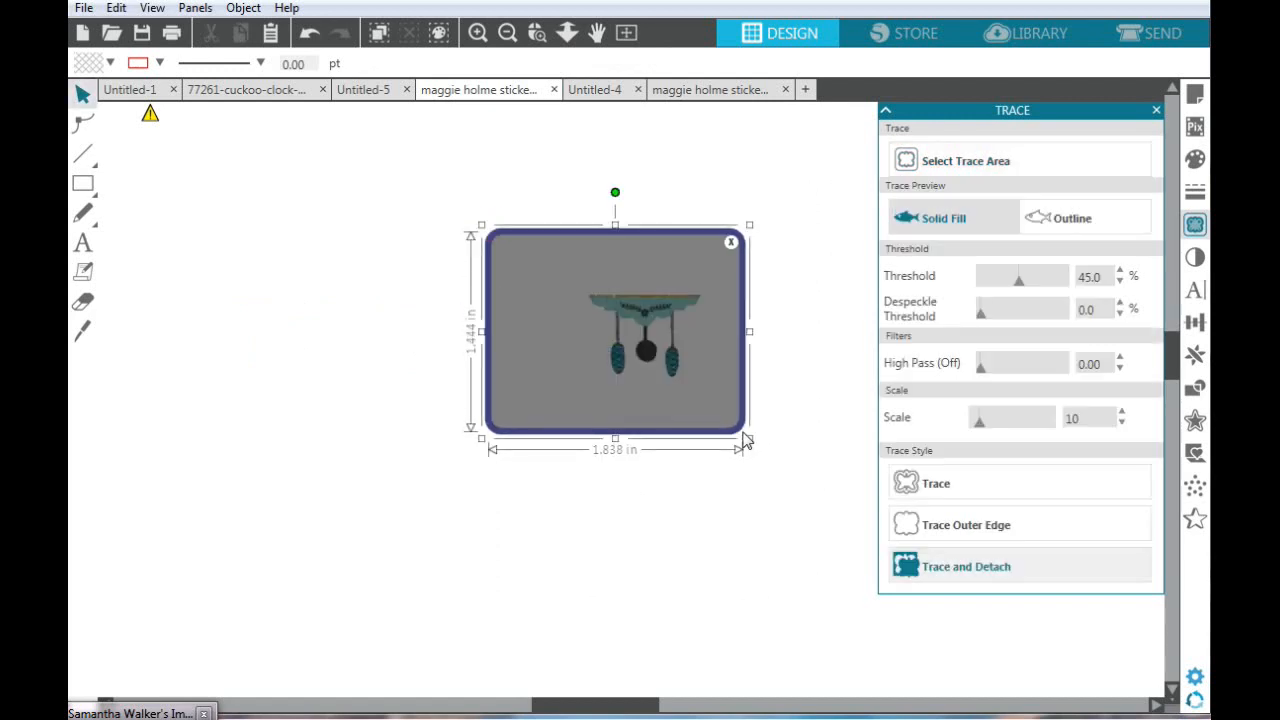
pyautogui.moveTo(1049, 288); pyautogui.dragTo(1057, 287)
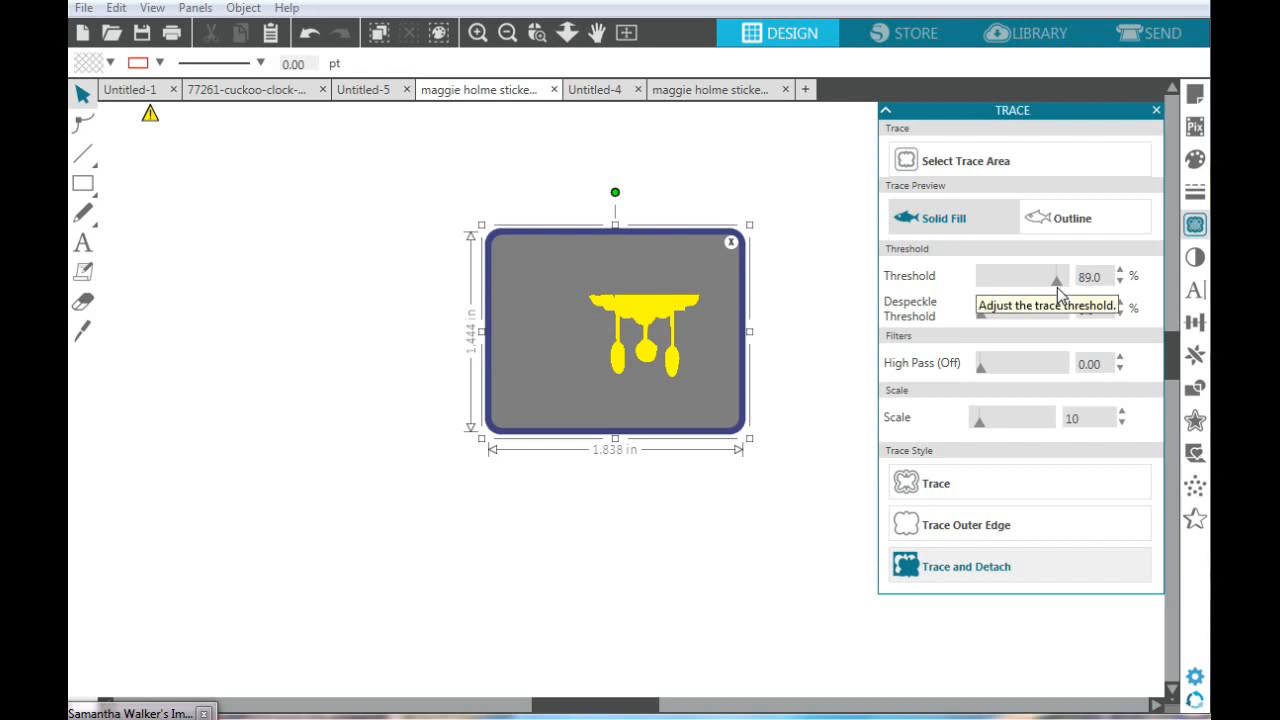
pyautogui.click(968, 530)
# Move the pendulum image off its traced outline and shift the outline slightly downward
pyautogui.moveTo(663, 314); pyautogui.dragTo(376, 312)
pyautogui.click(650, 325)
pyautogui.click(645, 315)
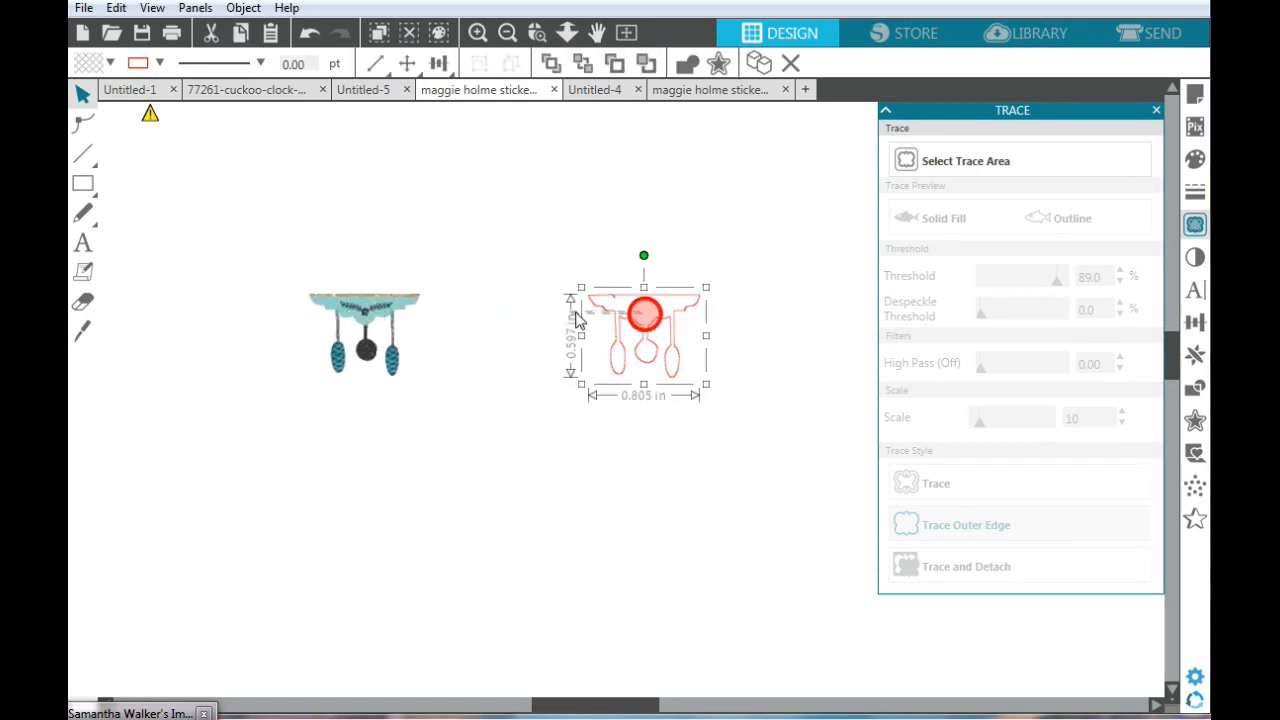
pyautogui.moveTo(674, 325); pyautogui.dragTo(668, 348)
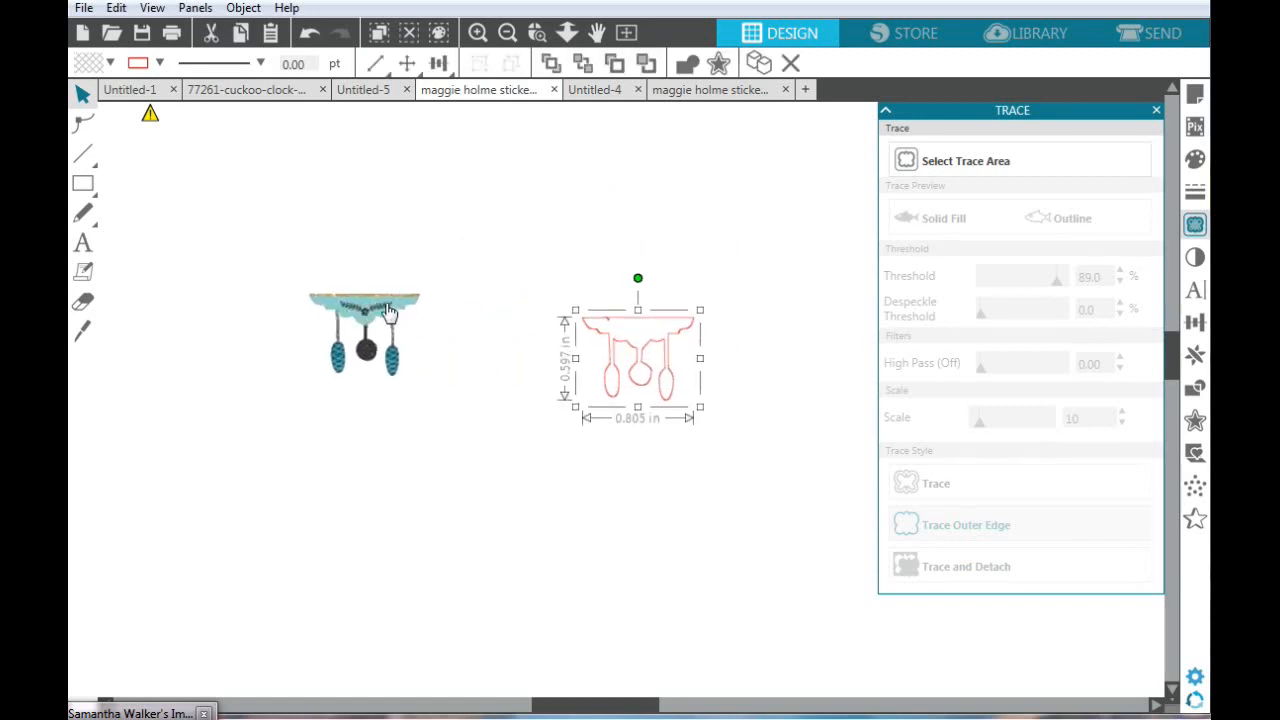
pyautogui.click(390, 314)
pyautogui.click(628, 342)
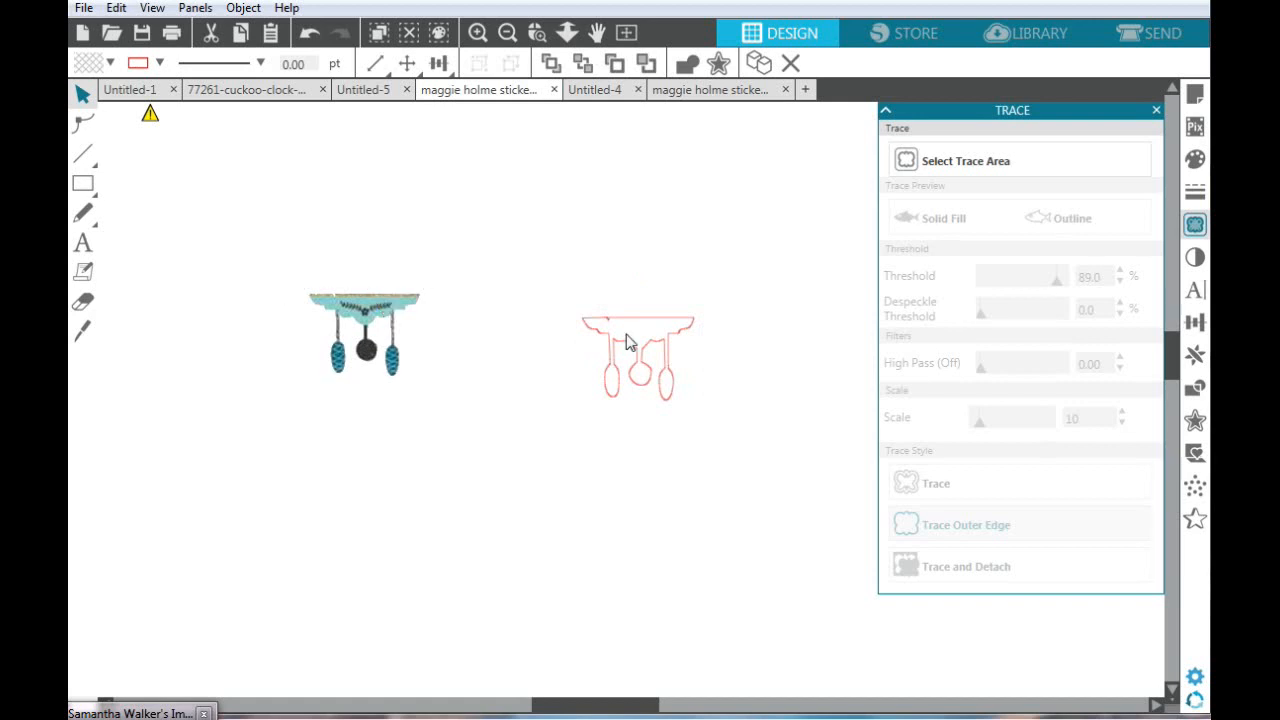
# Copy the traced pendulum outline and paste it into the Untitled-4 drawing with the clock pieces
pyautogui.rightClick(632, 350)
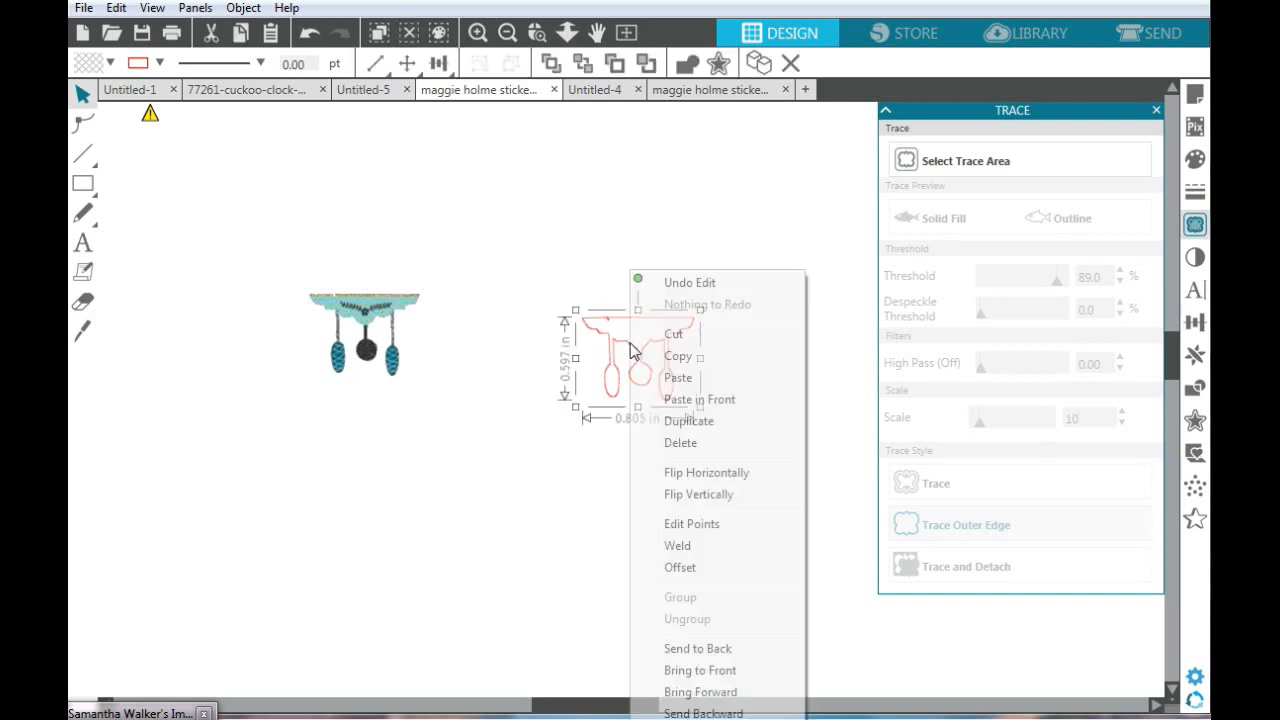
pyautogui.click(679, 357)
pyautogui.click(622, 90)
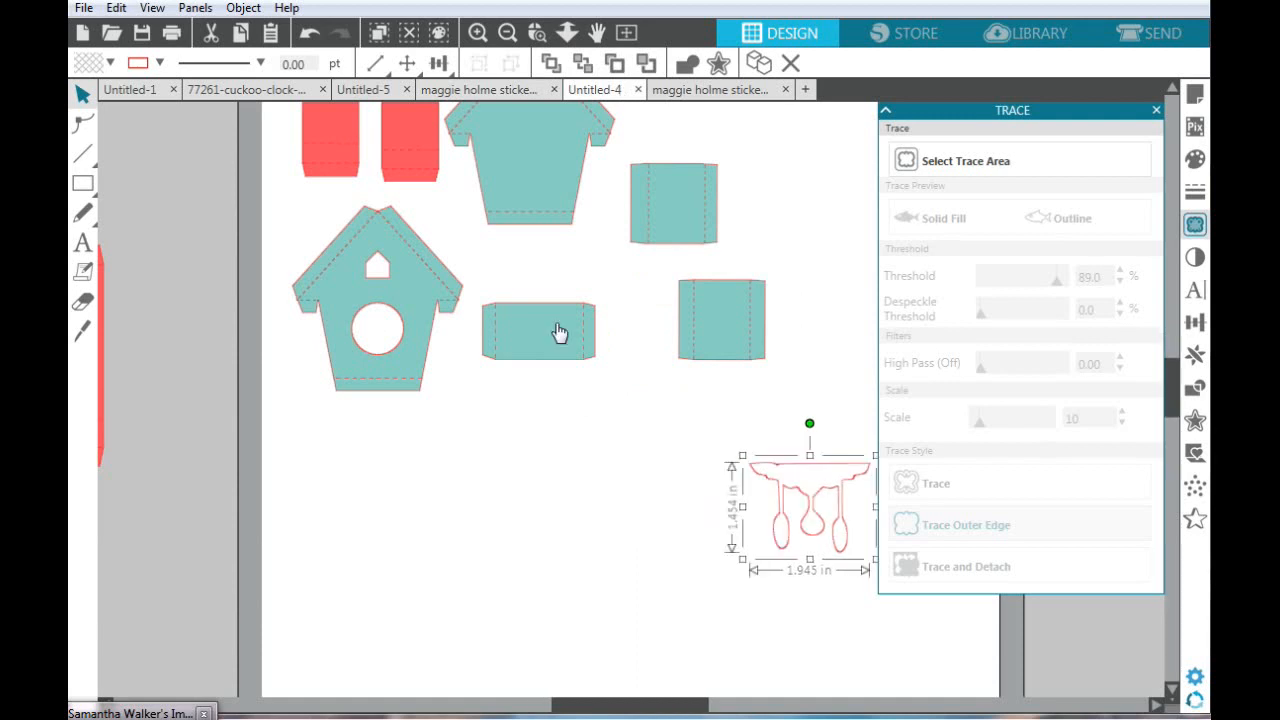
pyautogui.click(489, 486)
pyautogui.rightClick(489, 486)
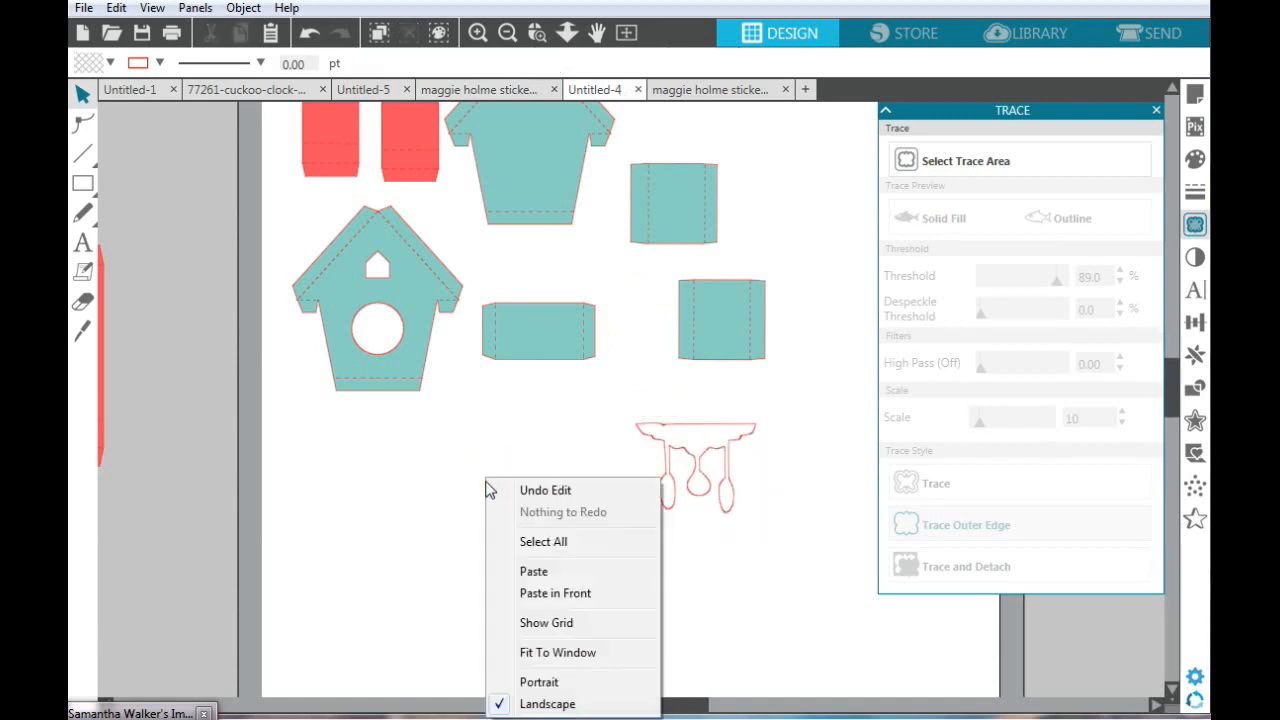
pyautogui.click(530, 574)
# Enlarge the pasted outline to about 1.68 in wide and arrange it beside the older pendulum outline below the clock pieces
pyautogui.moveTo(812, 505); pyautogui.dragTo(622, 315)
pyautogui.moveTo(513, 250); pyautogui.dragTo(526, 246)
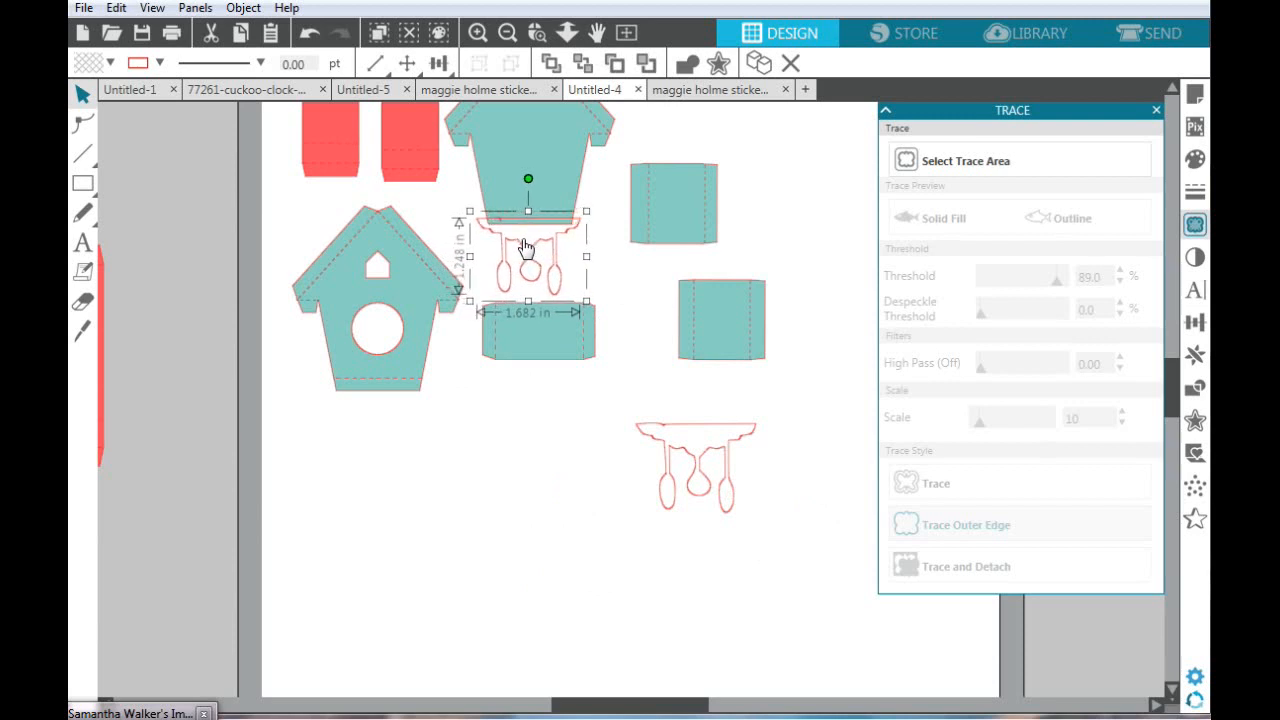
pyautogui.moveTo(510, 354); pyautogui.dragTo(503, 432)
pyautogui.moveTo(666, 452); pyautogui.dragTo(582, 459)
pyautogui.moveTo(459, 418); pyautogui.dragTo(432, 443)
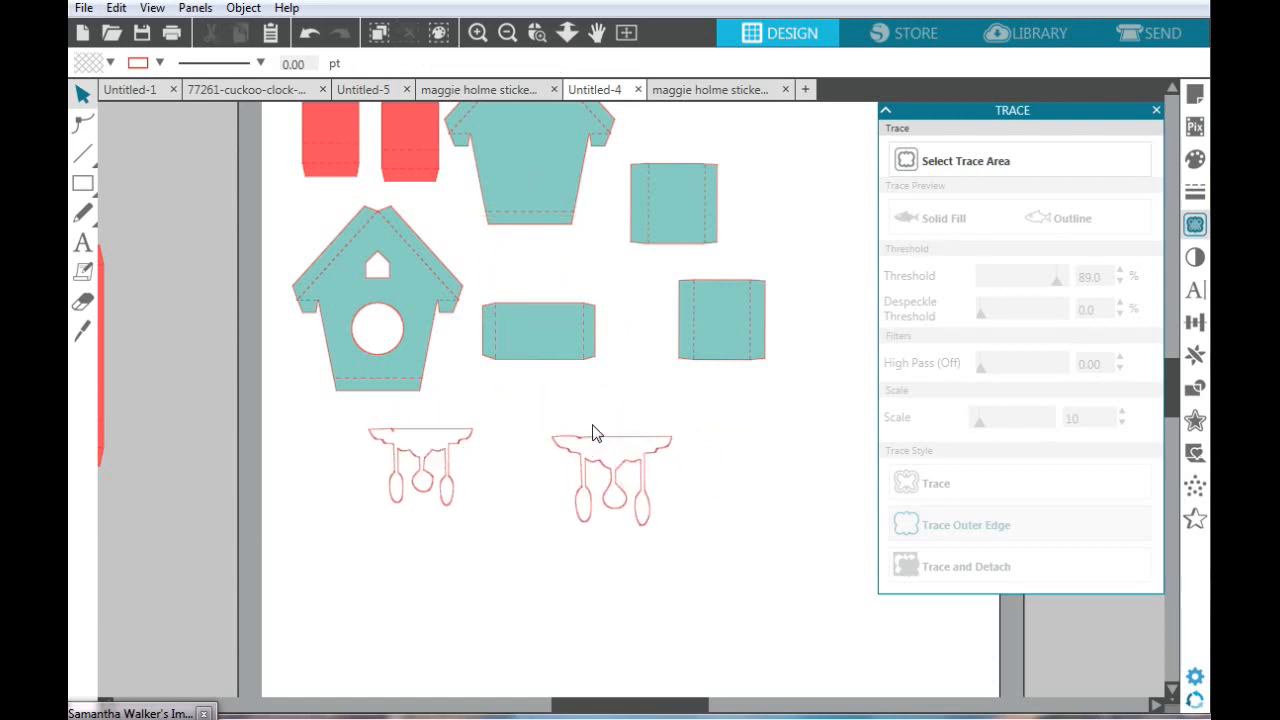
# Examine the edges and hanging weights of the larger pendulum outline up close
pyautogui.click(476, 33)
pyautogui.click(476, 33)
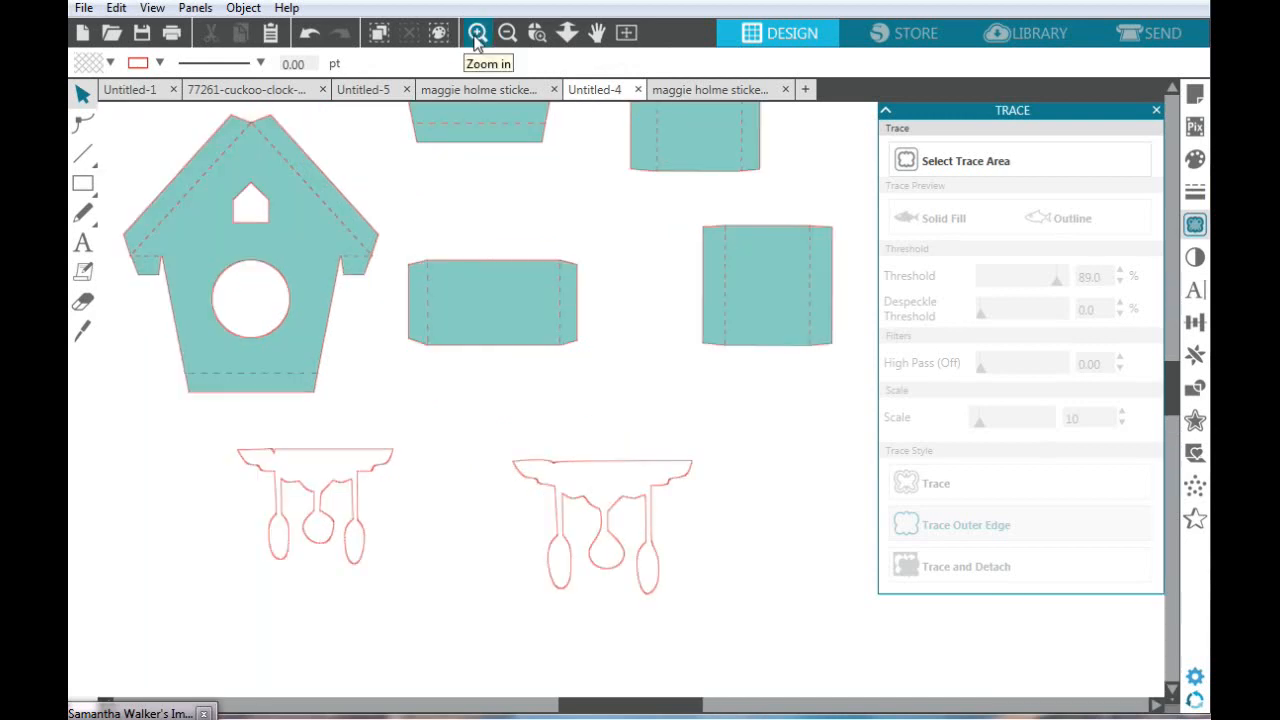
pyautogui.click(476, 33)
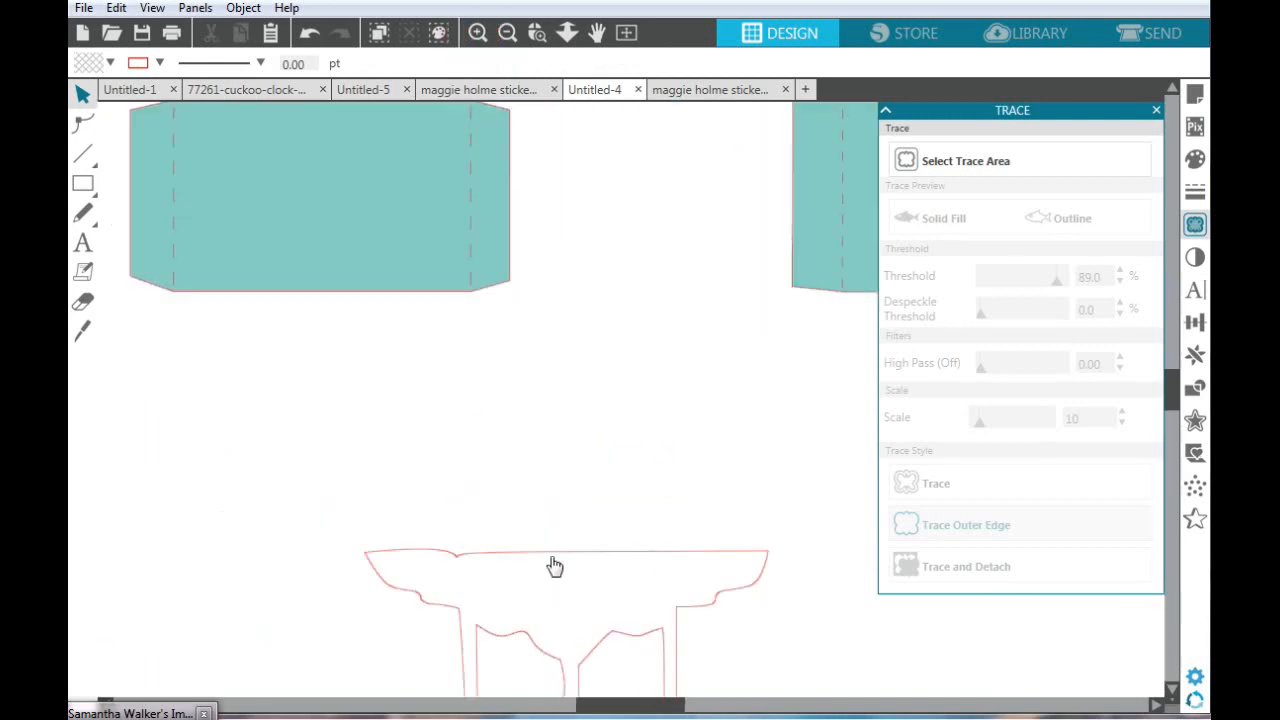
pyautogui.moveTo(552, 551); pyautogui.dragTo(546, 509)
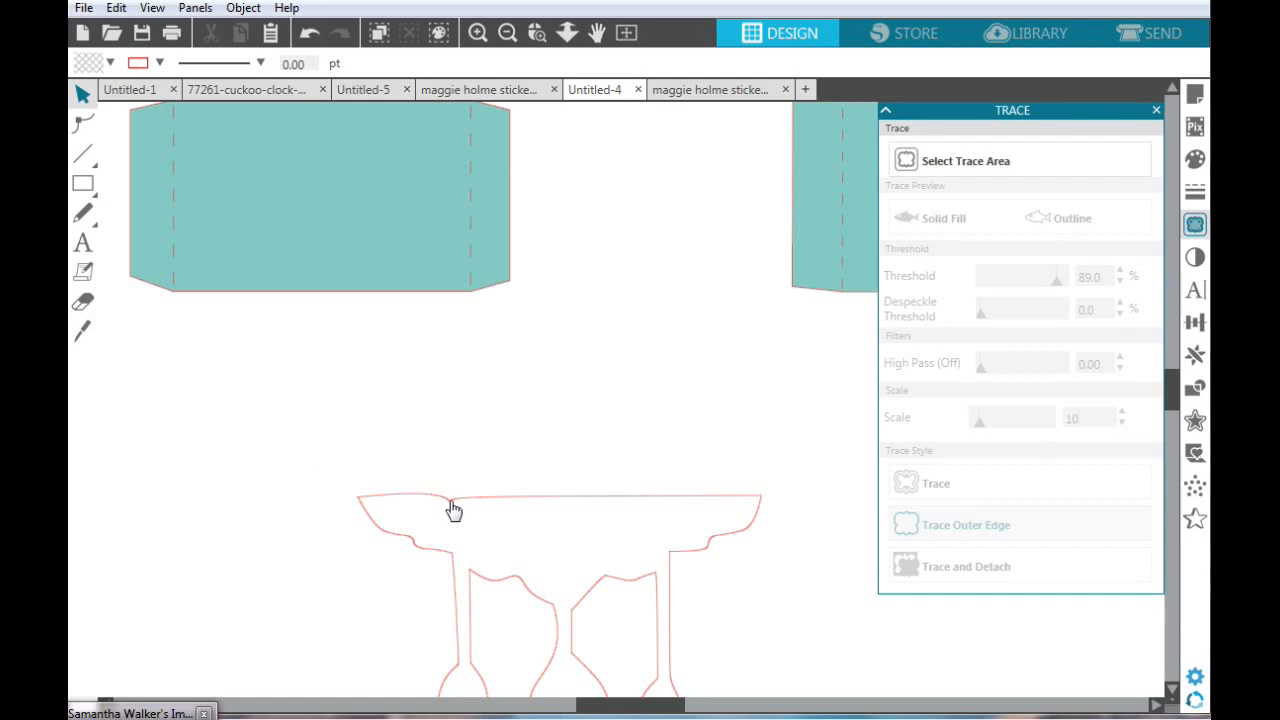
pyautogui.scroll(-5, 1180, 385)
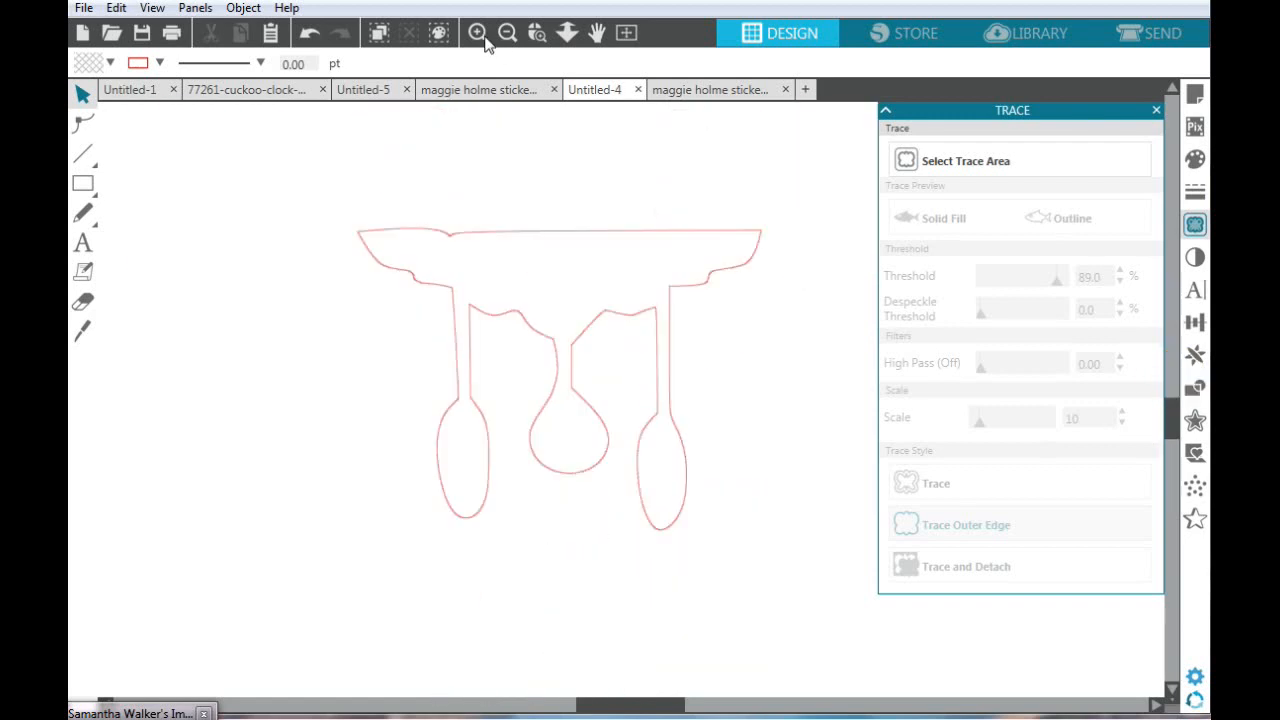
pyautogui.click(507, 34)
pyautogui.click(507, 34)
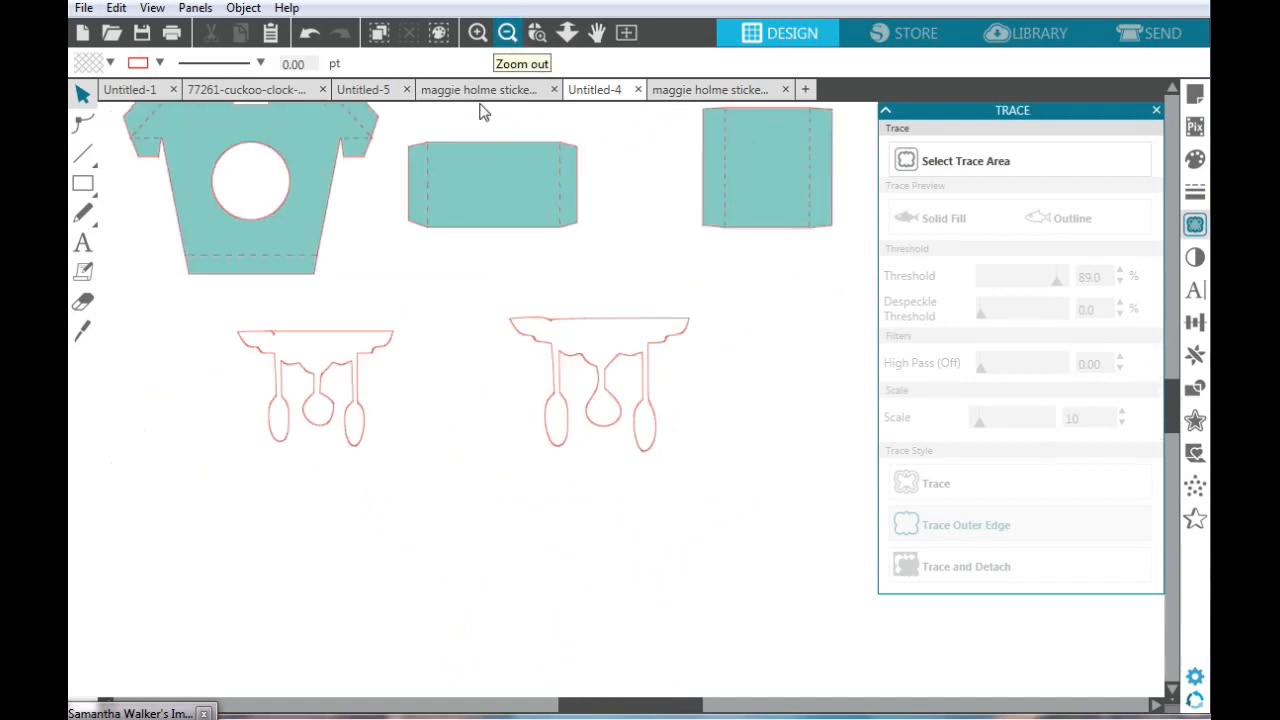
# Move the smaller and larger pendulum outlines closer together and compare their shapes up close
pyautogui.click(335, 384)
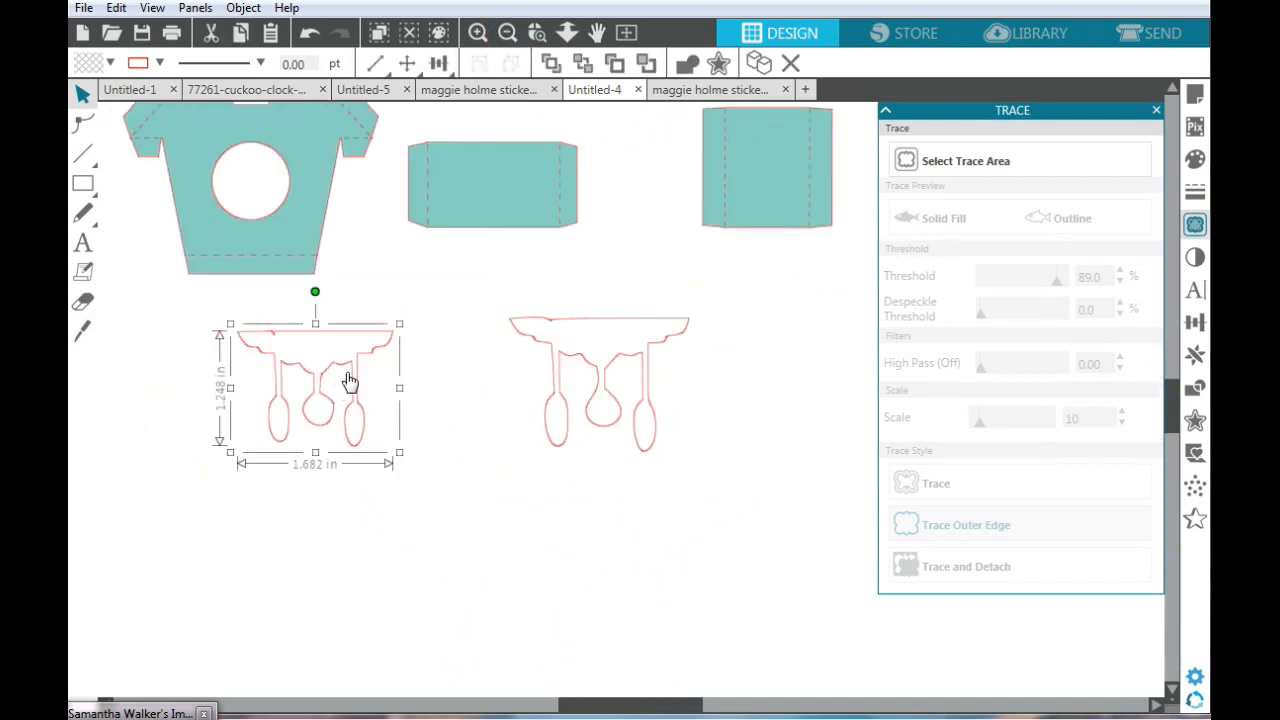
pyautogui.moveTo(349, 381); pyautogui.dragTo(358, 398)
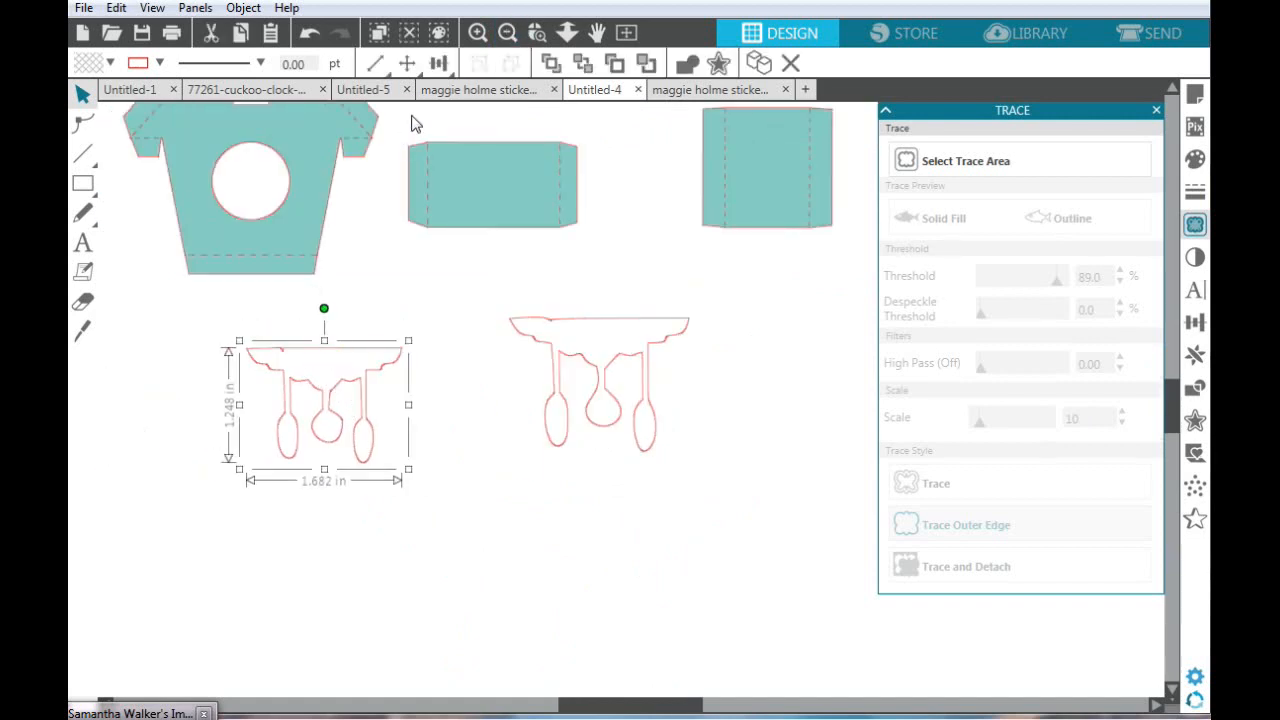
pyautogui.click(478, 35)
pyautogui.click(478, 35)
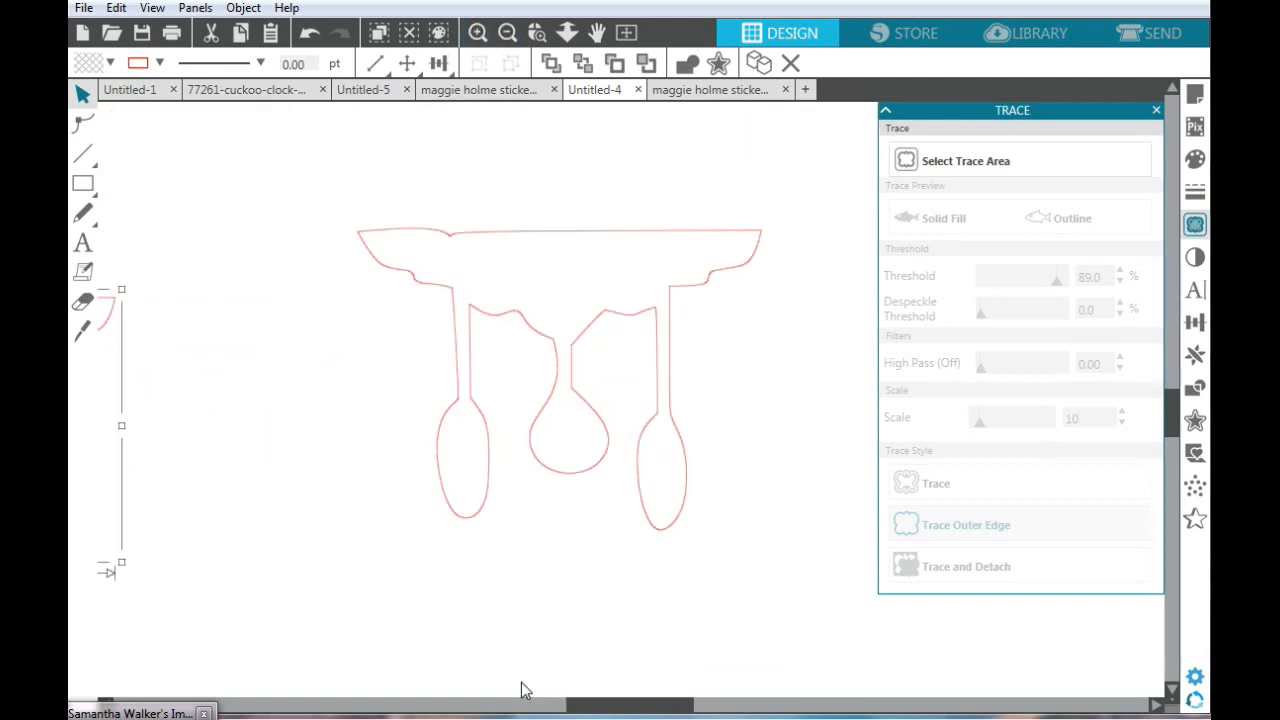
pyautogui.moveTo(535, 707); pyautogui.dragTo(515, 705)
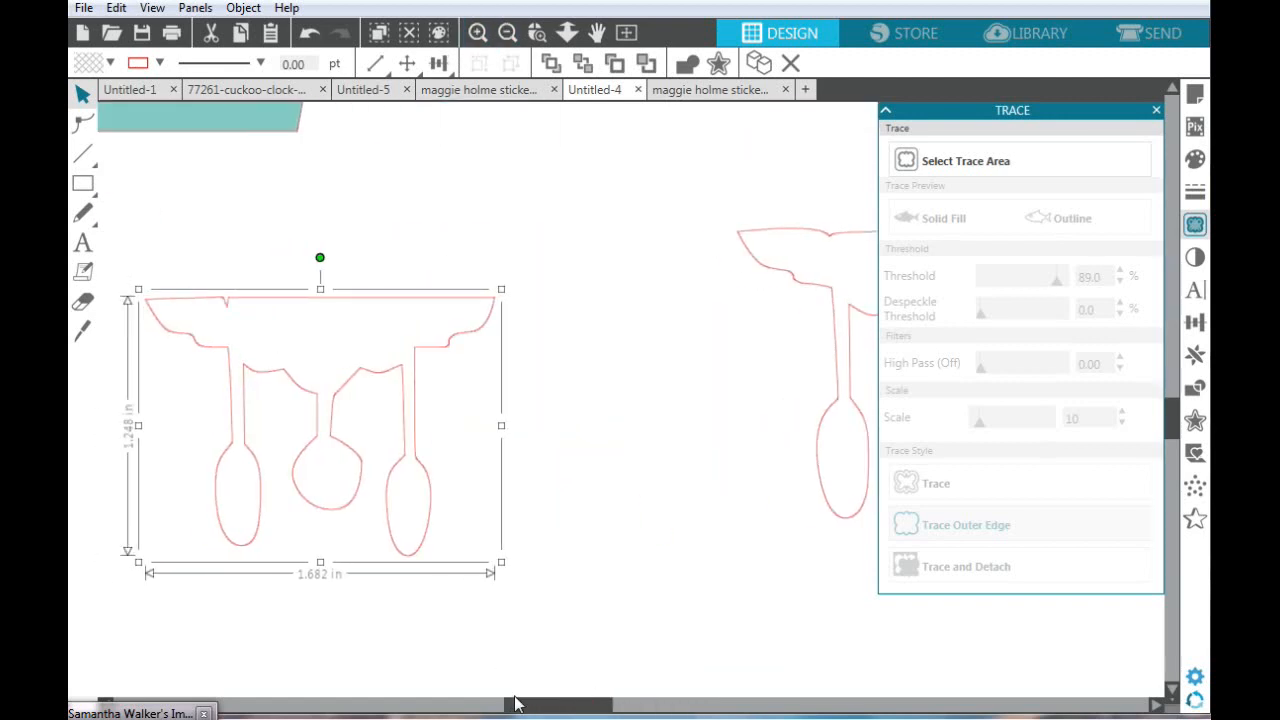
pyautogui.moveTo(415, 310); pyautogui.dragTo(305, 326)
pyautogui.moveTo(790, 276); pyautogui.dragTo(480, 286)
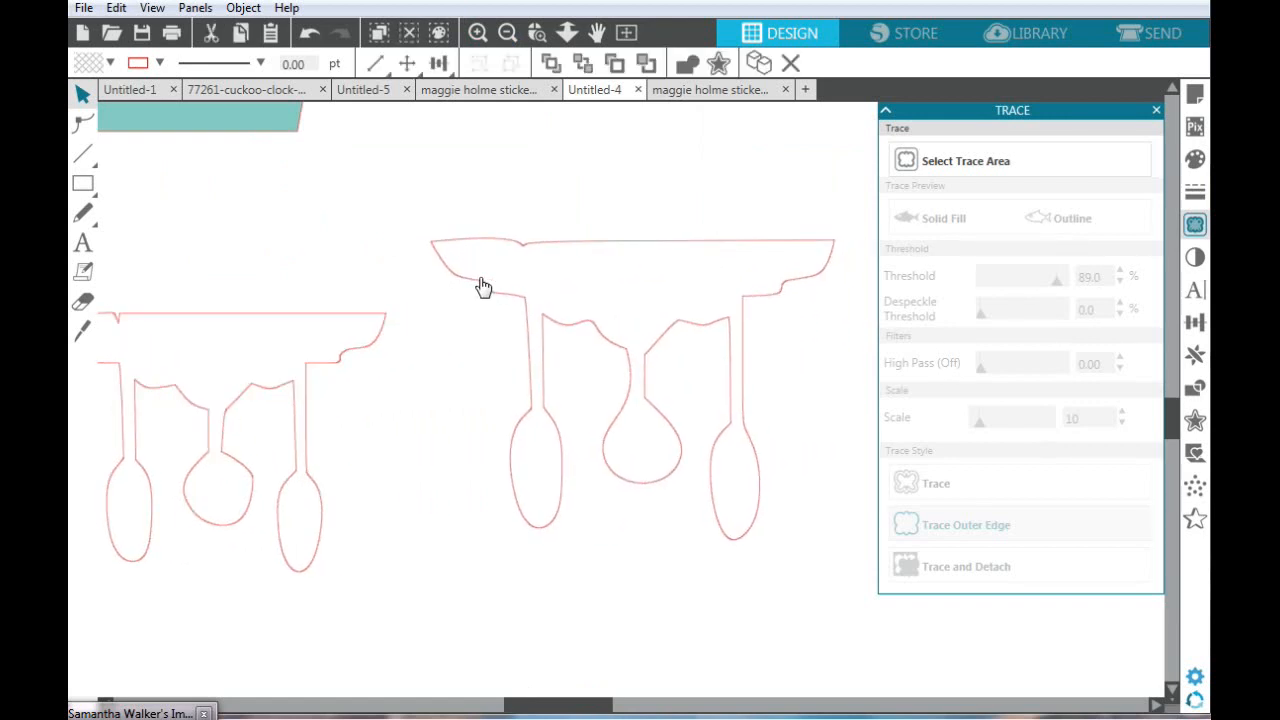
pyautogui.click(480, 286)
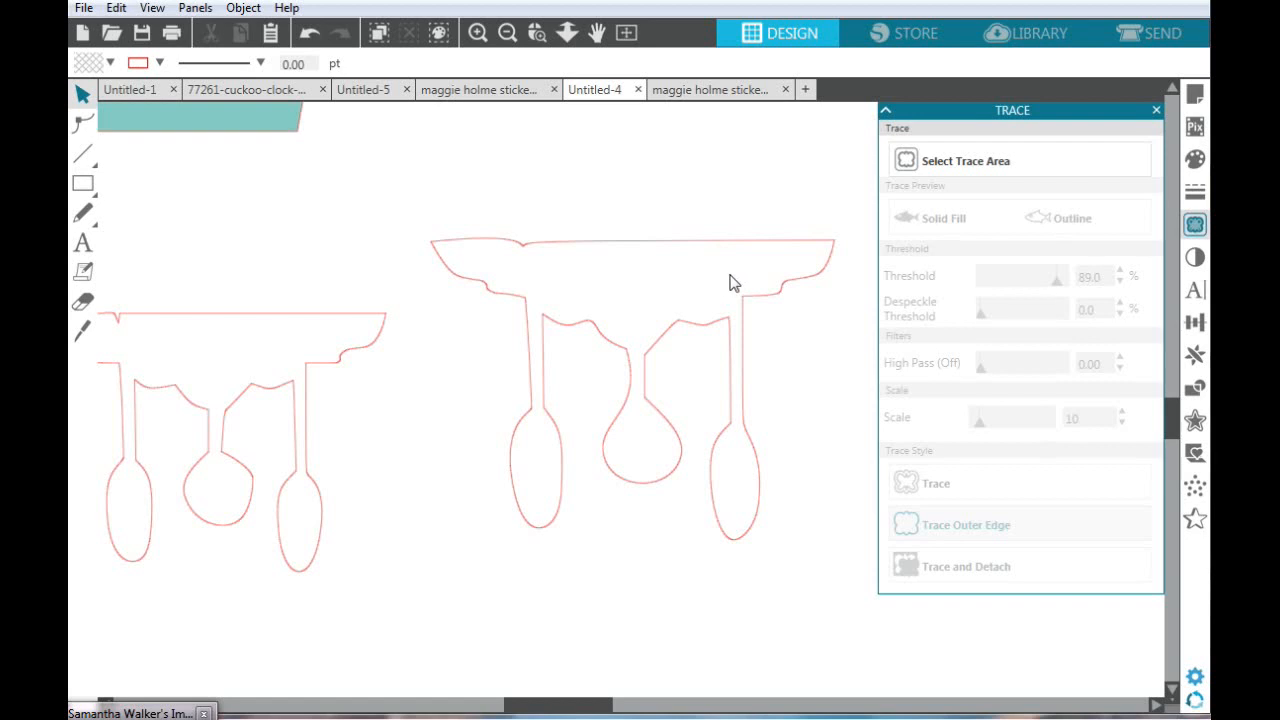
pyautogui.click(508, 33)
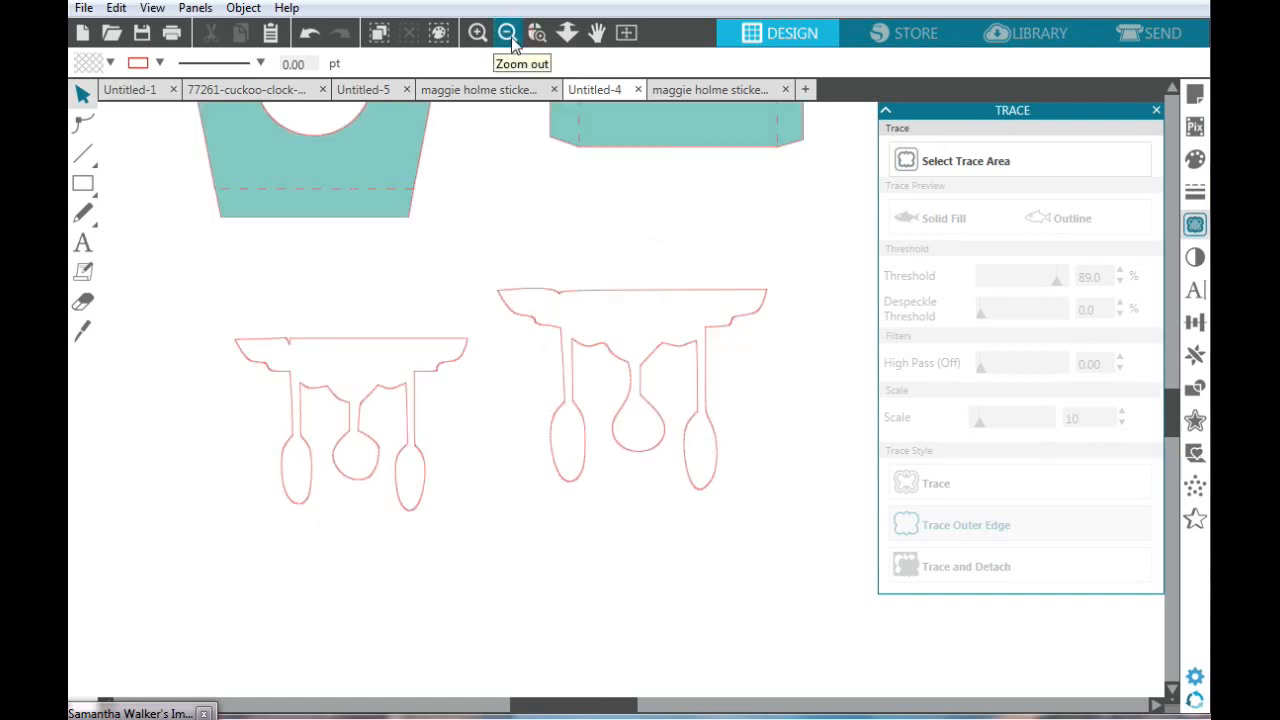
pyautogui.click(508, 33)
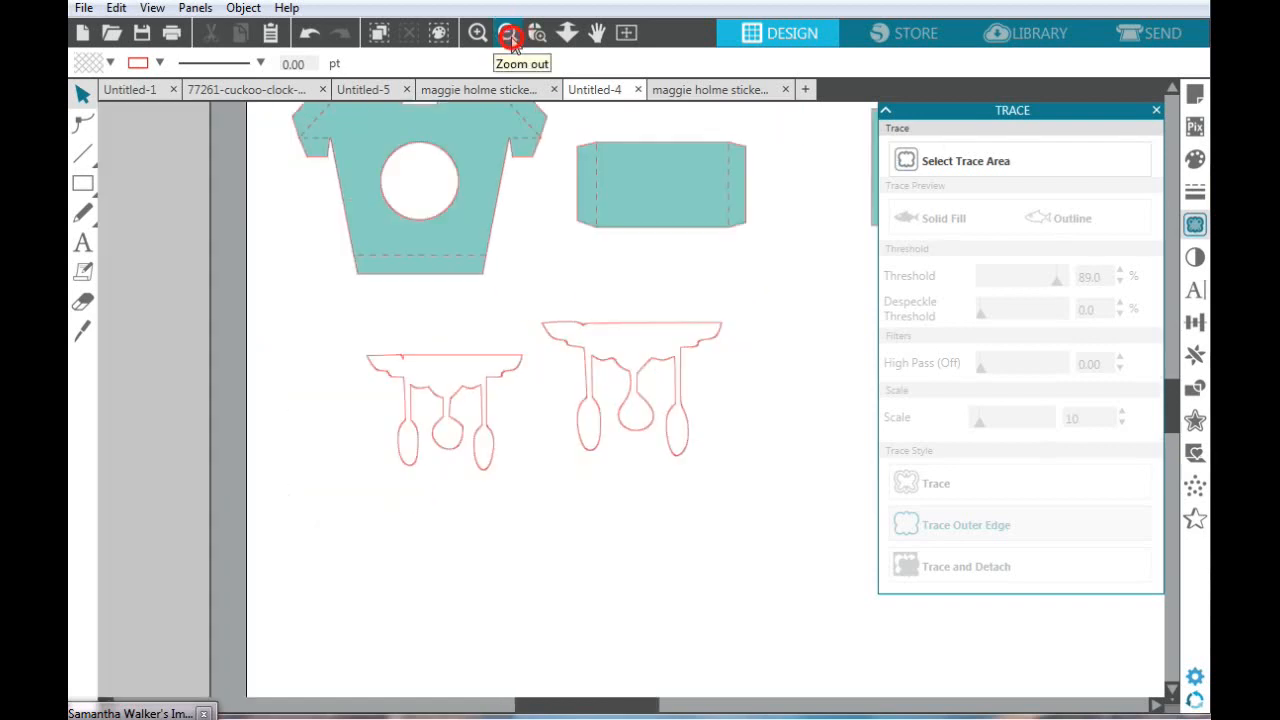
# Close the Trace settings and check how both pendulum outlines appear as cut lines in the Send view
pyautogui.click(1156, 111)
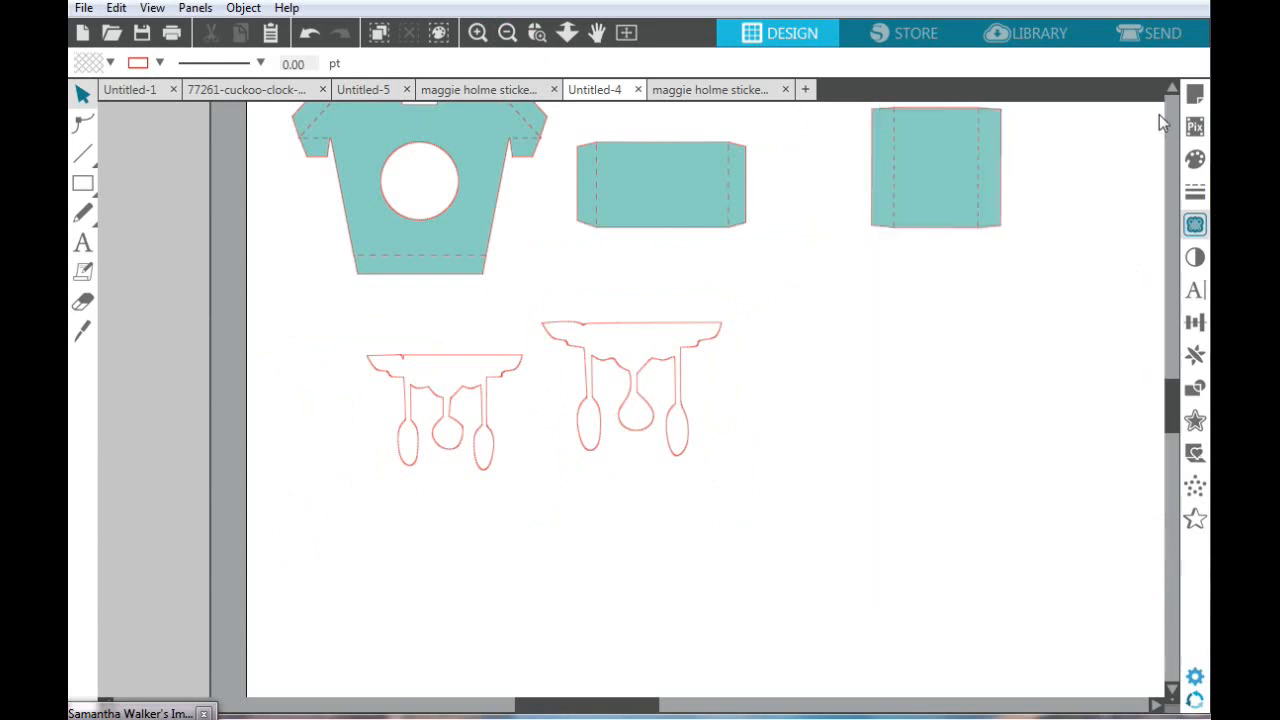
pyautogui.click(510, 33)
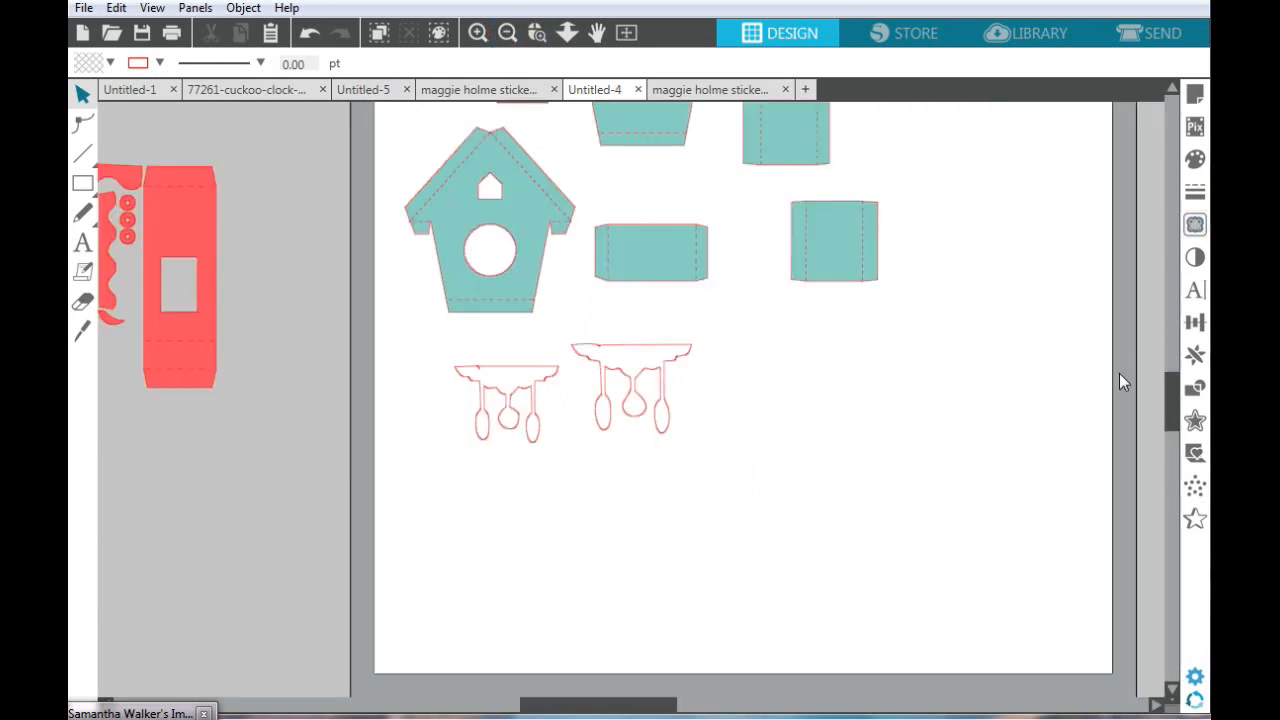
pyautogui.moveTo(1172, 410); pyautogui.dragTo(1172, 381)
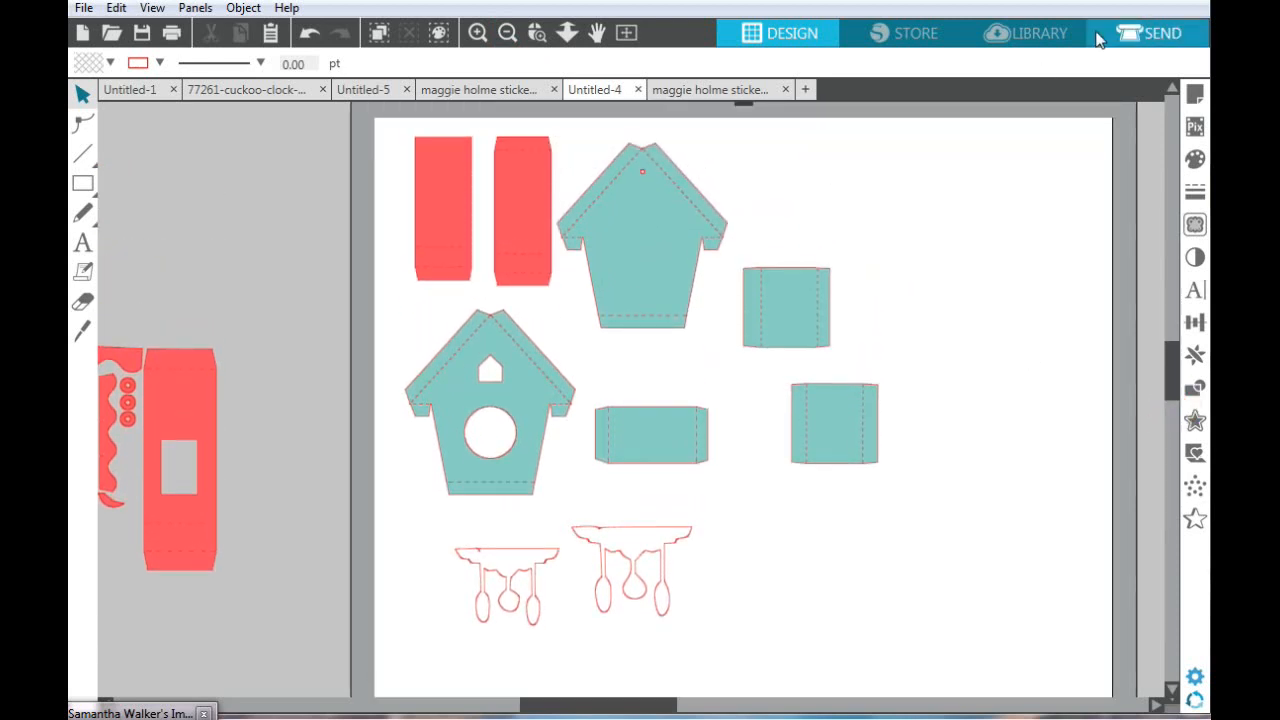
pyautogui.click(1157, 37)
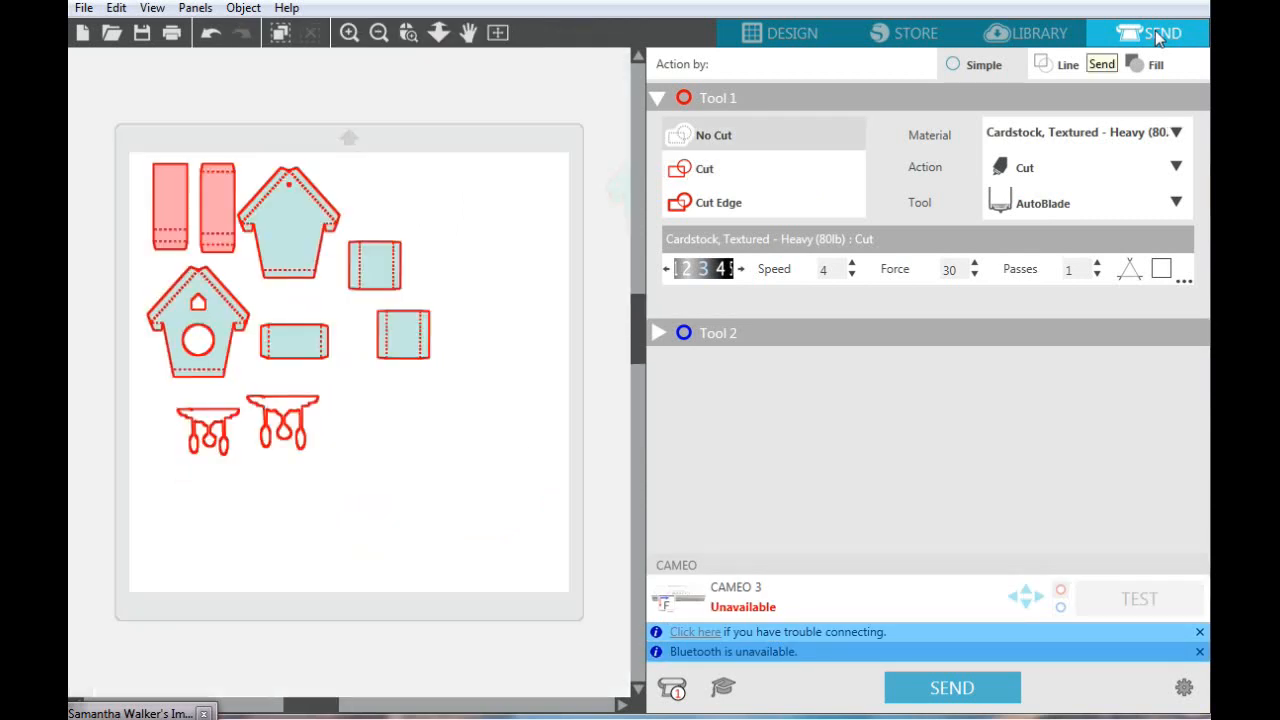
pyautogui.click(208, 432)
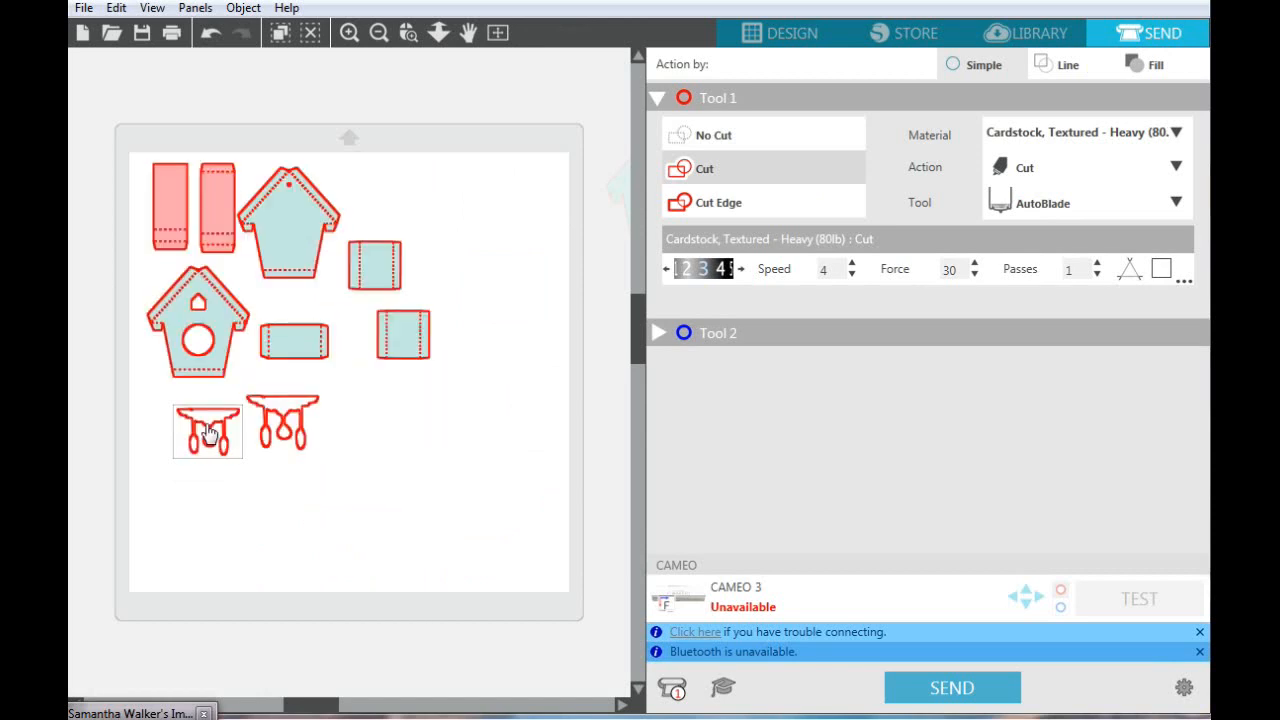
# Return to the Design view and delete the smaller pendulum outline
pyautogui.click(778, 32)
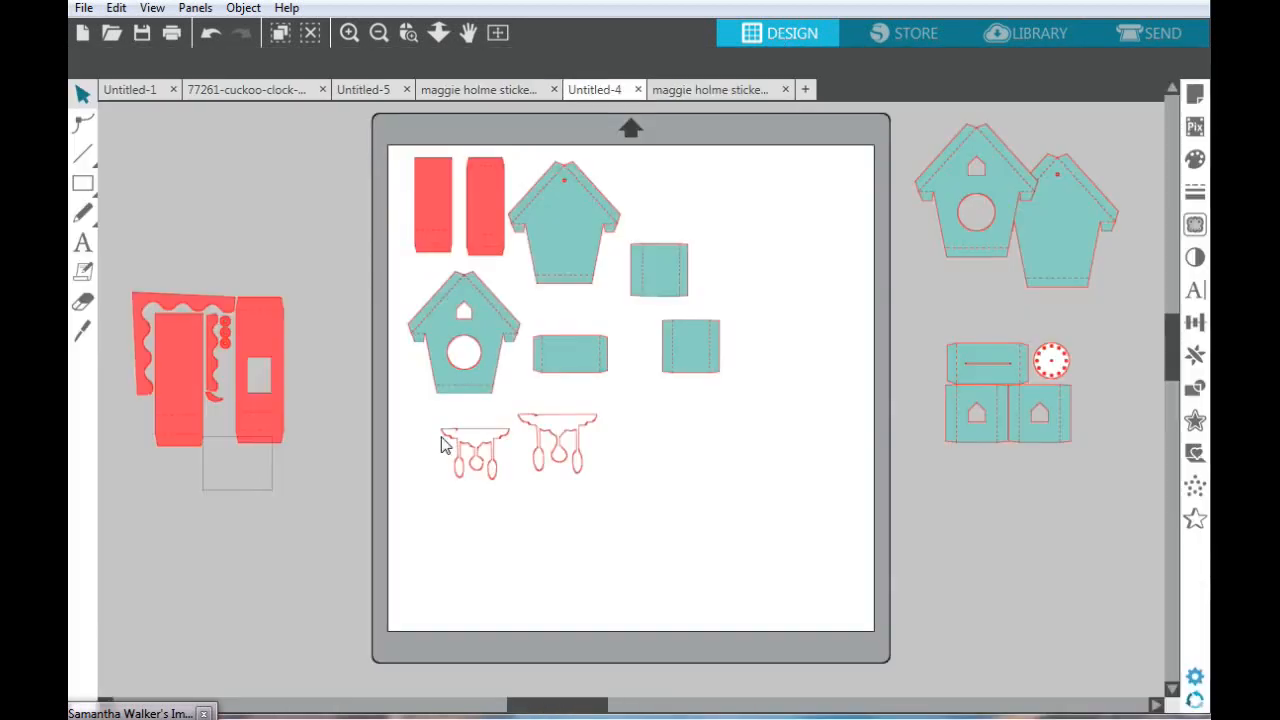
pyautogui.click(470, 445)
pyautogui.press('Delete')
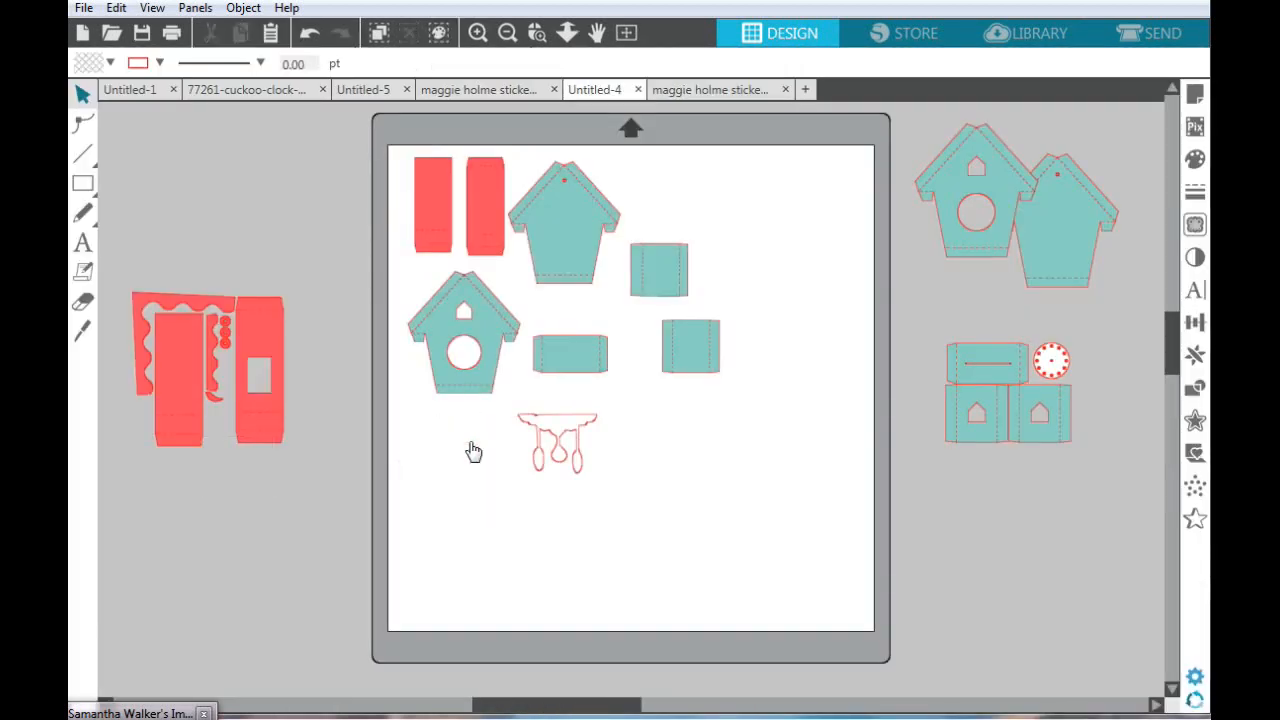
# Switch to the Send view and move the remaining pendulum outline slightly down and to the left on the mat
pyautogui.click(1122, 38)
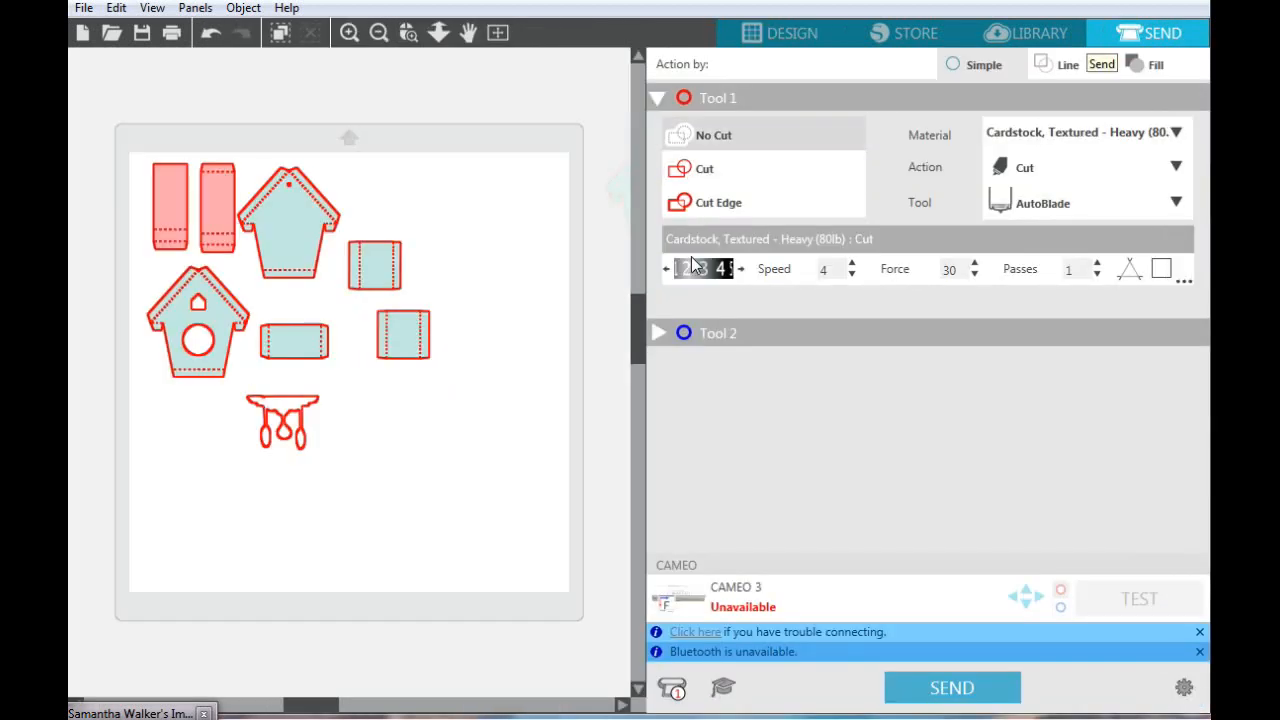
pyautogui.moveTo(285, 415); pyautogui.dragTo(263, 434)
pyautogui.click(505, 428)
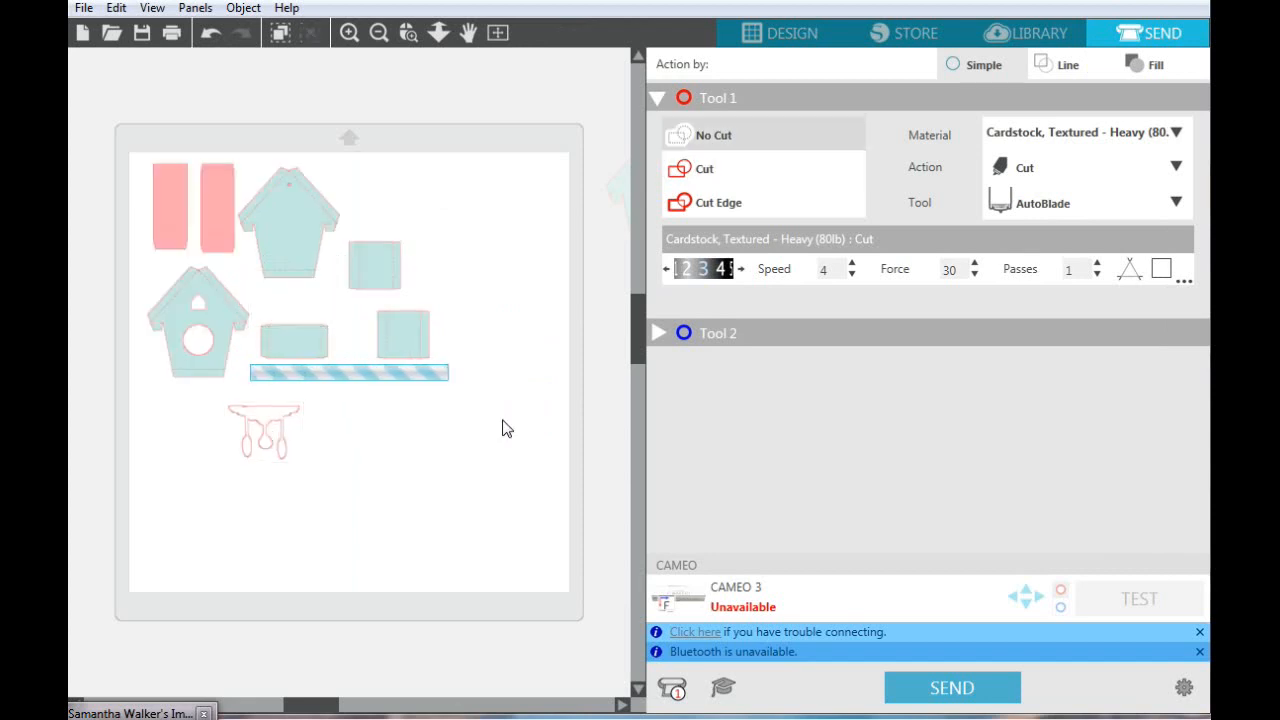